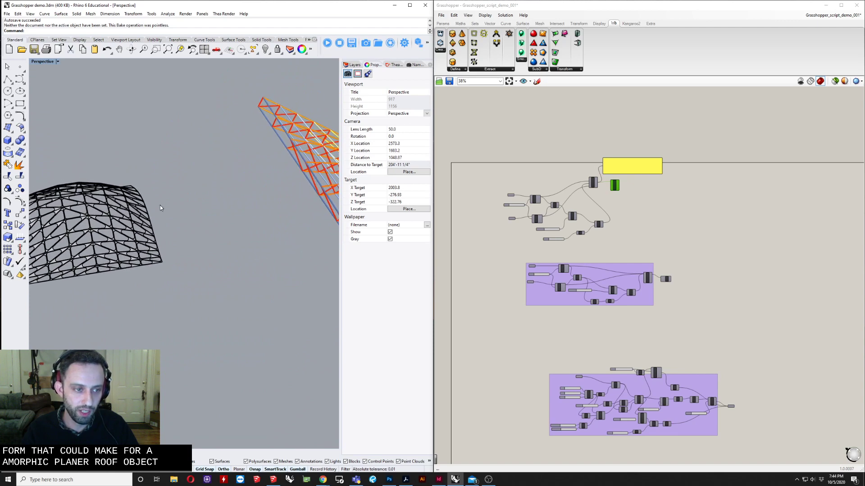
# Orbit and zoom around the amorphous gridshell roof model in the perspective viewport to examine its openings
pyautogui.scroll(6, 140, 228)
pyautogui.click(181, 238)
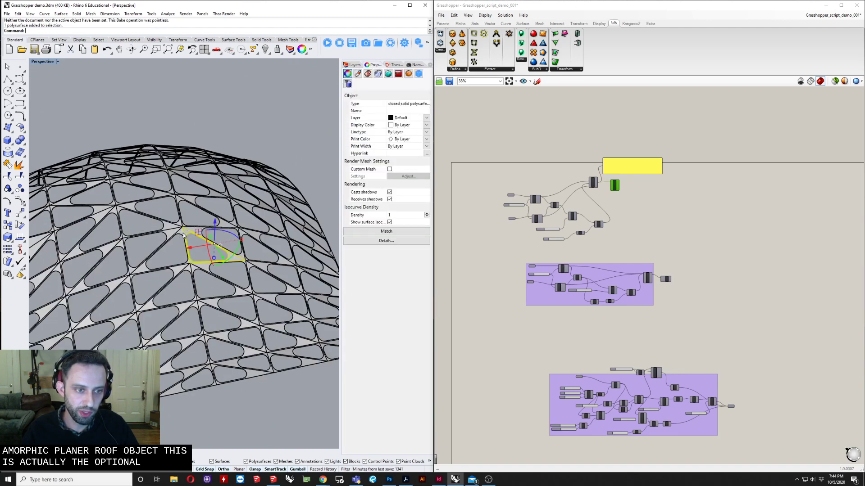
pyautogui.moveTo(182, 237); pyautogui.dragTo(224, 263, button='right')
pyautogui.keyDown('shift'); pyautogui.moveTo(233, 293); pyautogui.dragTo(215, 226, button='right'); pyautogui.keyUp('shift')
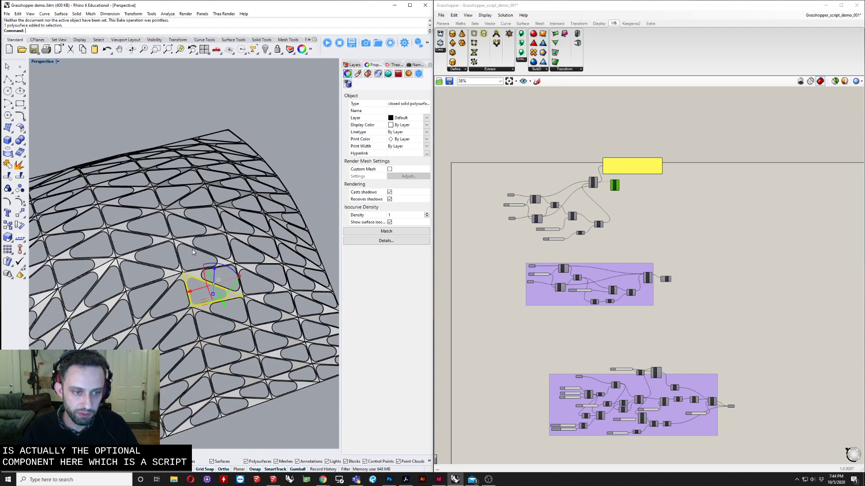
pyautogui.moveTo(190, 270); pyautogui.dragTo(159, 293, button='right')
pyautogui.scroll(-7, 119, 289)
pyautogui.scroll(7, 76, 304)
pyautogui.scroll(-3, 221, 283)
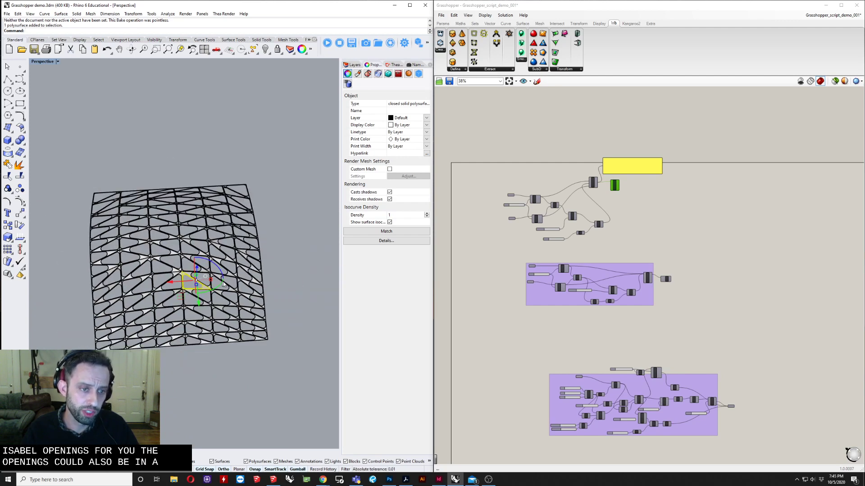
pyautogui.scroll(-2, 198, 279)
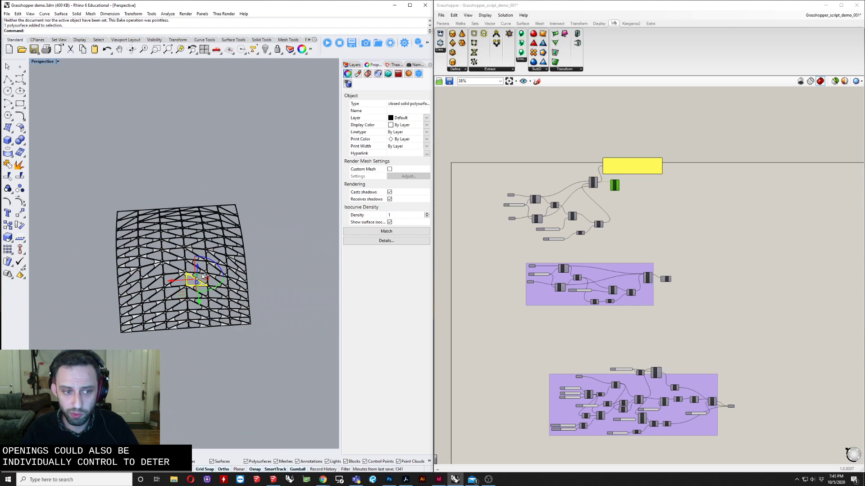
pyautogui.scroll(-5, 202, 277)
pyautogui.keyDown('shift'); pyautogui.moveTo(246, 281); pyautogui.dragTo(93, 286, button='right'); pyautogui.keyUp('shift')
pyautogui.scroll(-6, 108, 278)
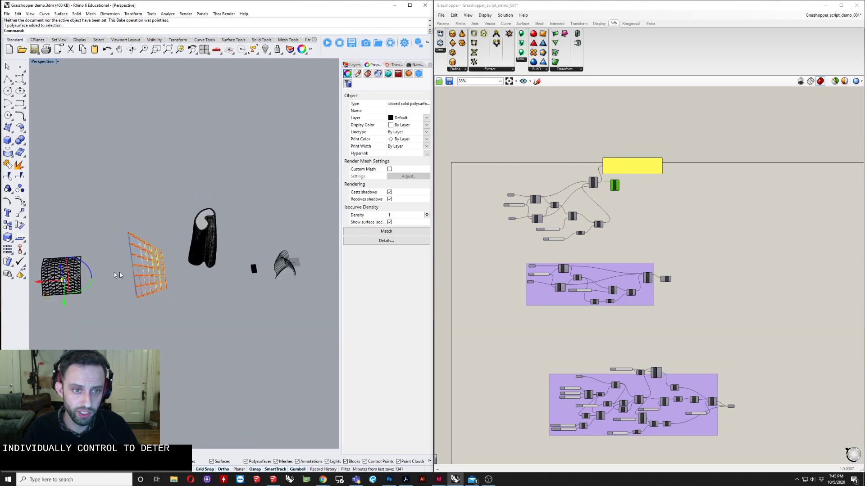
# Select the tower model, zoom to the selection and orbit around its facade panels
pyautogui.click(230, 239)
pyautogui.scroll(5, 230, 239)
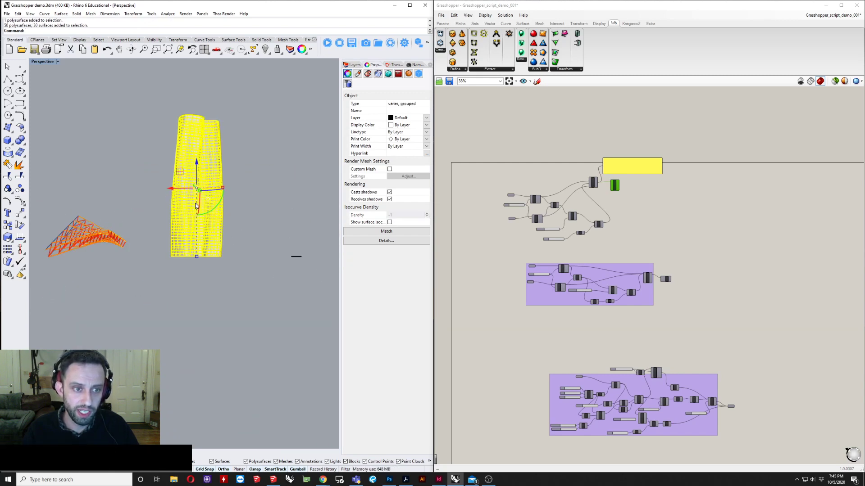
pyautogui.write('ZS')
pyautogui.press('Return')
pyautogui.click(310, 194)
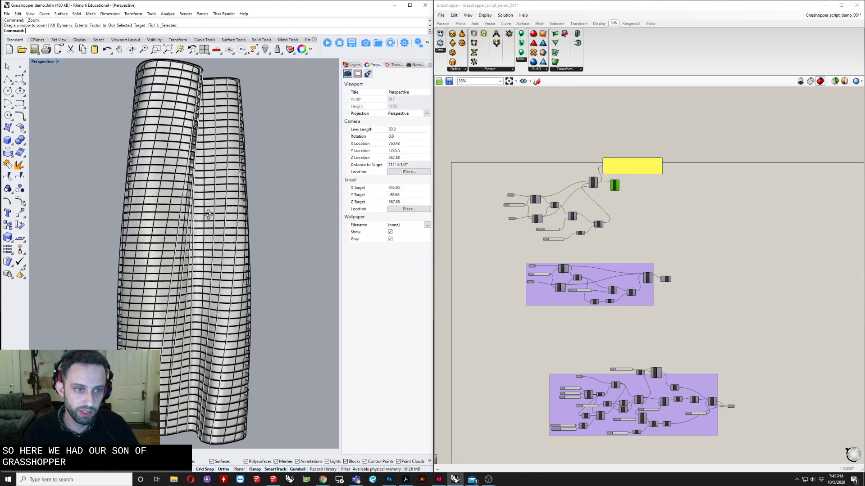
pyautogui.moveTo(310, 194); pyautogui.dragTo(275, 229, button='right')
pyautogui.scroll(4, 200, 110)
pyautogui.moveTo(200, 110); pyautogui.dragTo(148, 109, button='right')
pyautogui.scroll(-6, 150, 112)
pyautogui.keyDown('shift'); pyautogui.moveTo(152, 198); pyautogui.dragTo(38, 144, button='right'); pyautogui.keyUp('shift')
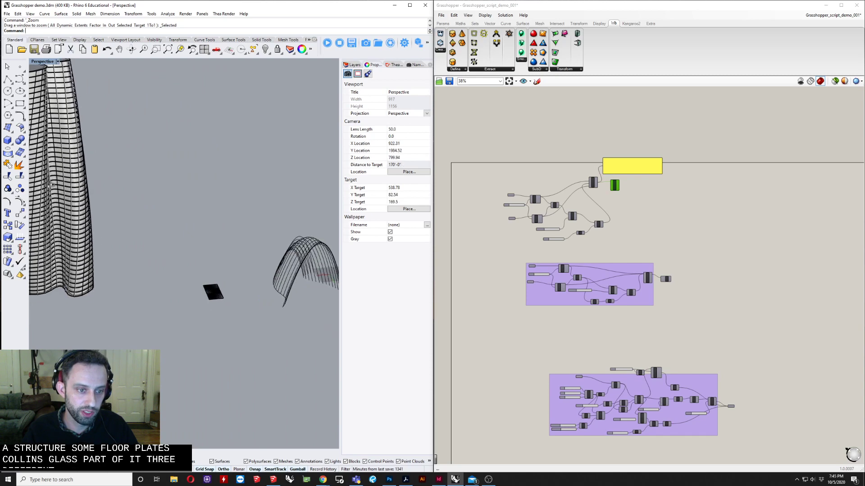
pyautogui.moveTo(183, 216); pyautogui.dragTo(199, 273, button='right')
# Select the perforated 4 x 8 sheet and zoom in to examine its circular hole pattern
pyautogui.scroll(12, 200, 274)
pyautogui.moveTo(216, 157); pyautogui.dragTo(303, 330)
pyautogui.scroll(6, 276, 343)
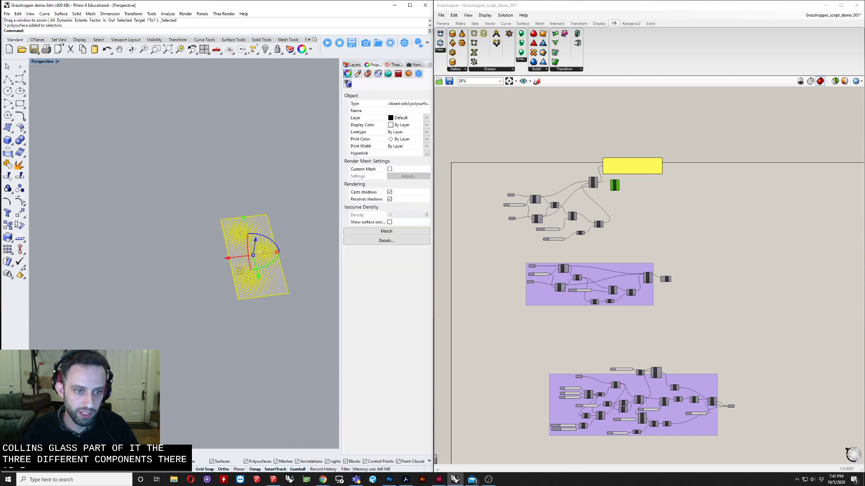
pyautogui.moveTo(233, 197); pyautogui.dragTo(293, 176, button='right')
pyautogui.click(270, 177)
pyautogui.scroll(8, 220, 244)
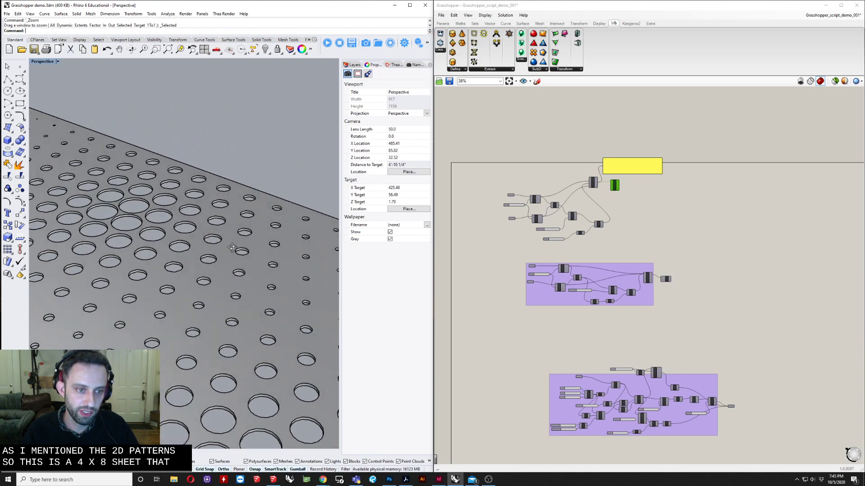
pyautogui.moveTo(238, 239); pyautogui.dragTo(210, 199, button='right')
pyautogui.scroll(-6, 190, 254)
pyautogui.scroll(-4, 179, 293)
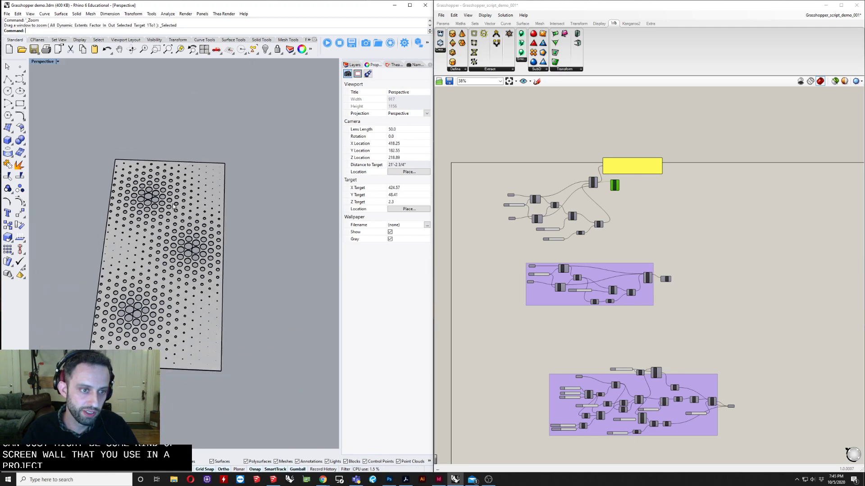
pyautogui.click(211, 195)
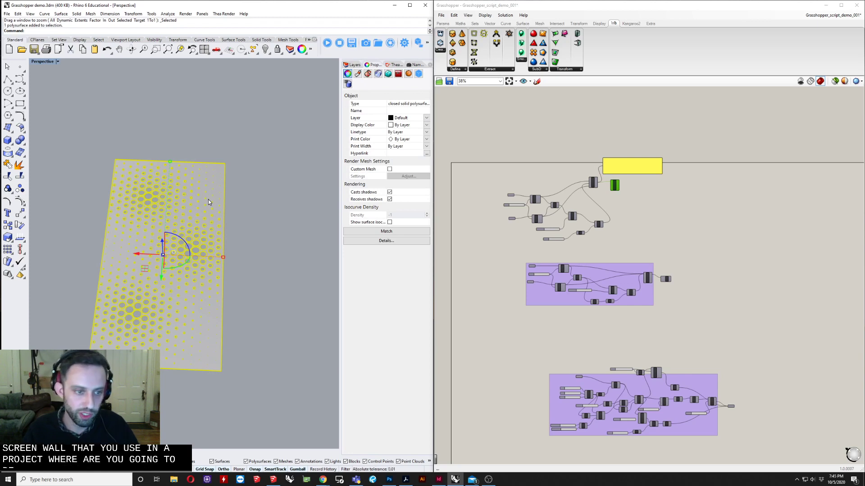
pyautogui.scroll(-4, 208, 199)
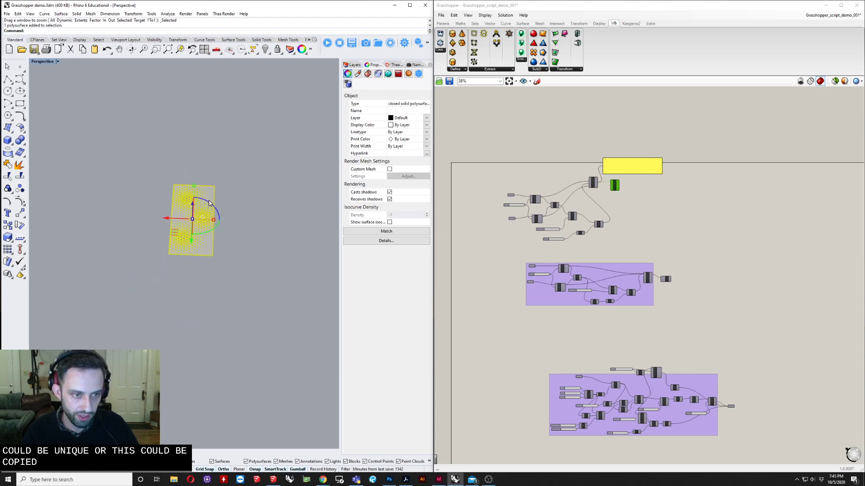
pyautogui.moveTo(243, 179); pyautogui.dragTo(292, 255, button='right')
pyautogui.scroll(-4, 163, 230)
pyautogui.click(156, 212)
pyautogui.scroll(-8, 156, 212)
pyautogui.moveTo(293, 255); pyautogui.dragTo(246, 269, button='right')
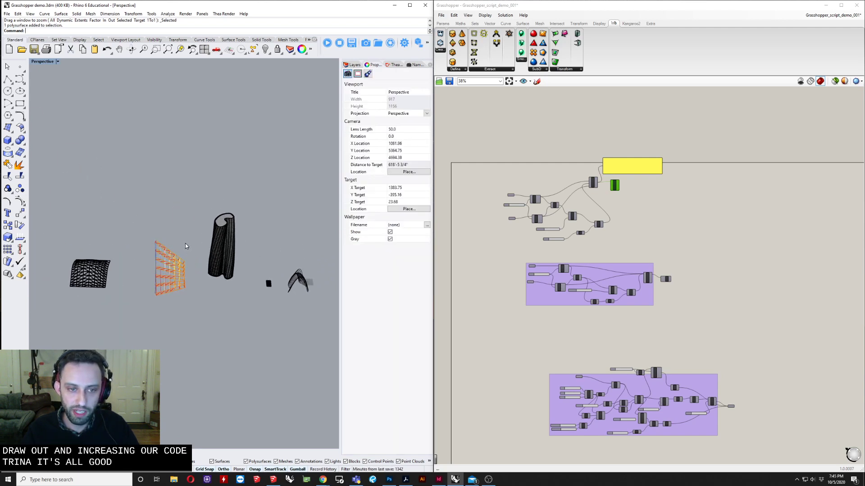
pyautogui.keyDown('shift'); pyautogui.moveTo(269, 258); pyautogui.dragTo(238, 251, button='right'); pyautogui.keyUp('shift')
pyautogui.click(547, 116)
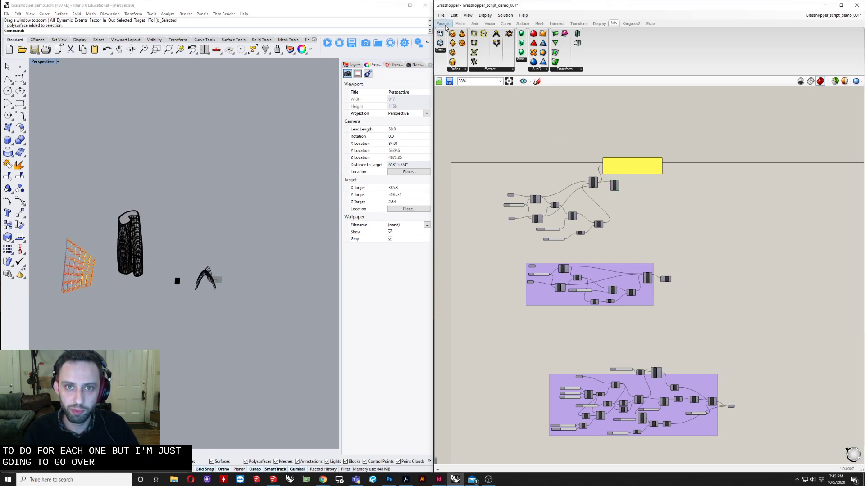
pyautogui.doubleClick(514, 7)
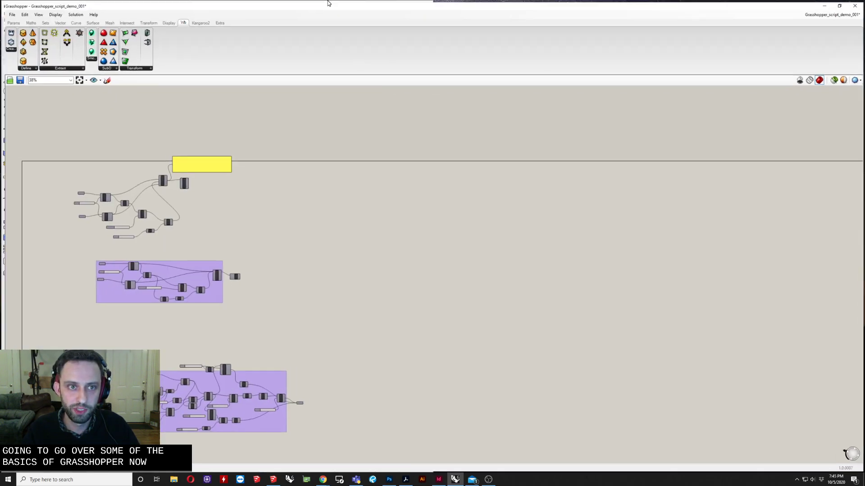
pyautogui.moveTo(289, 213); pyautogui.dragTo(413, 183, button='right')
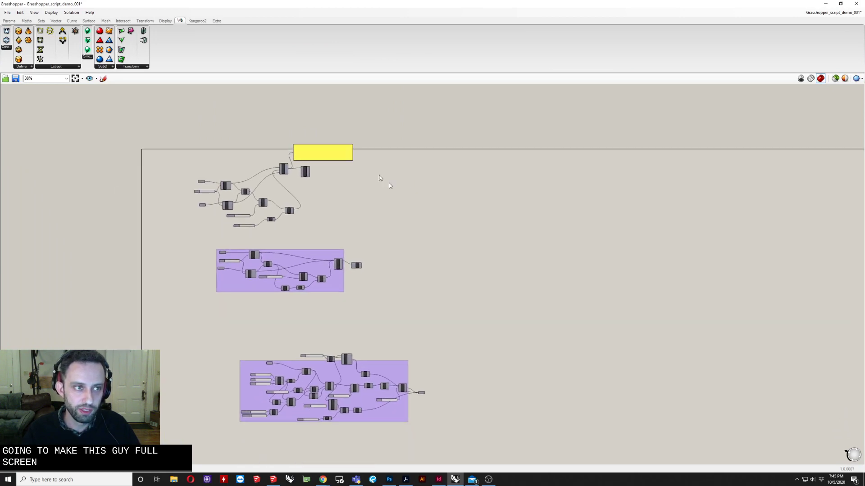
pyautogui.moveTo(440, 3); pyautogui.dragTo(686, 30)
# Run the Grasshopper command from the Rhino command line and maximize the Grasshopper window
pyautogui.click(222, 156)
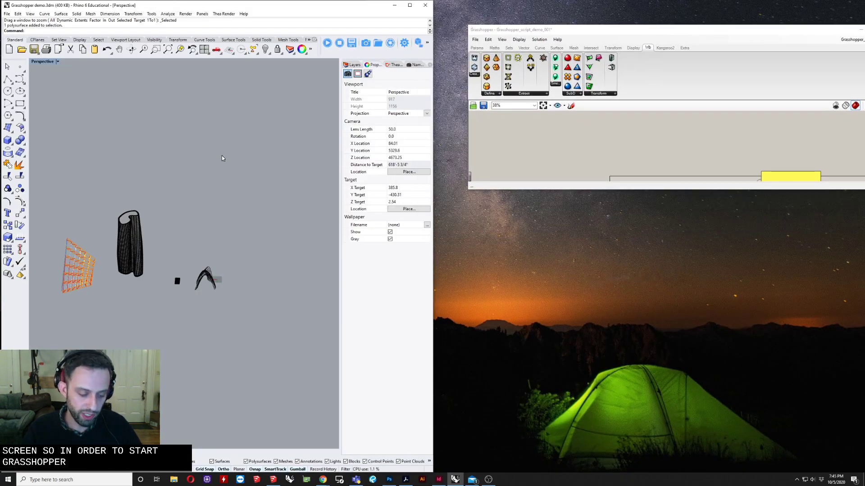
pyautogui.write('Grasshopper')
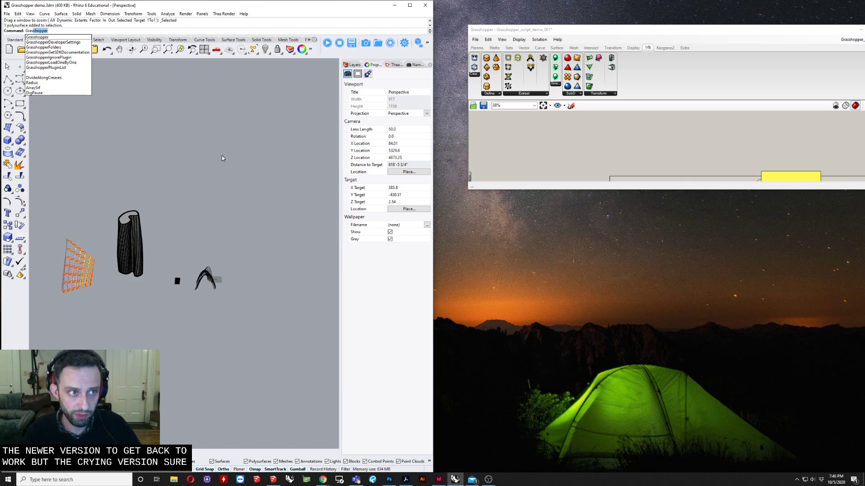
pyautogui.press('Return')
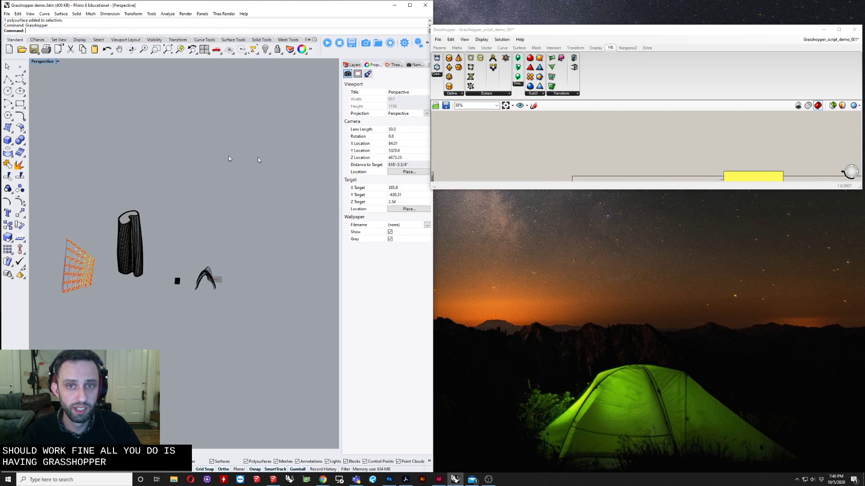
pyautogui.moveTo(522, 32); pyautogui.dragTo(292, 1)
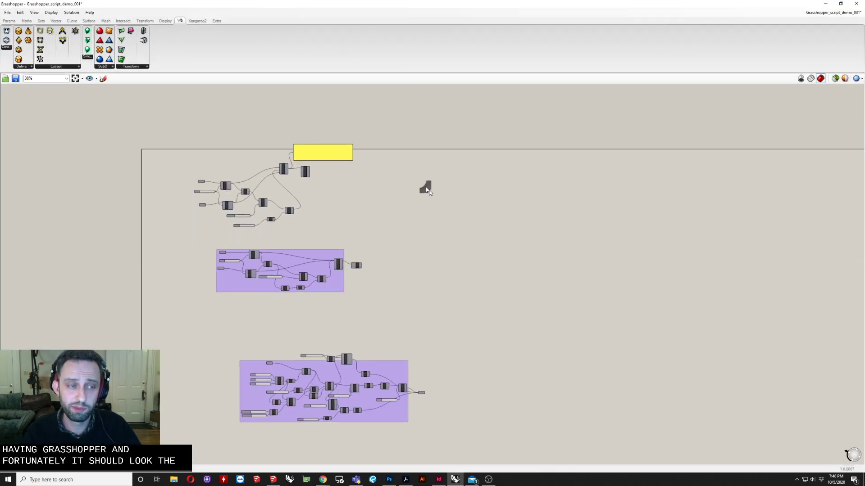
# Move the second purple group of components lower on the canvas
pyautogui.scroll(-2, 577, 178)
pyautogui.click(9, 20)
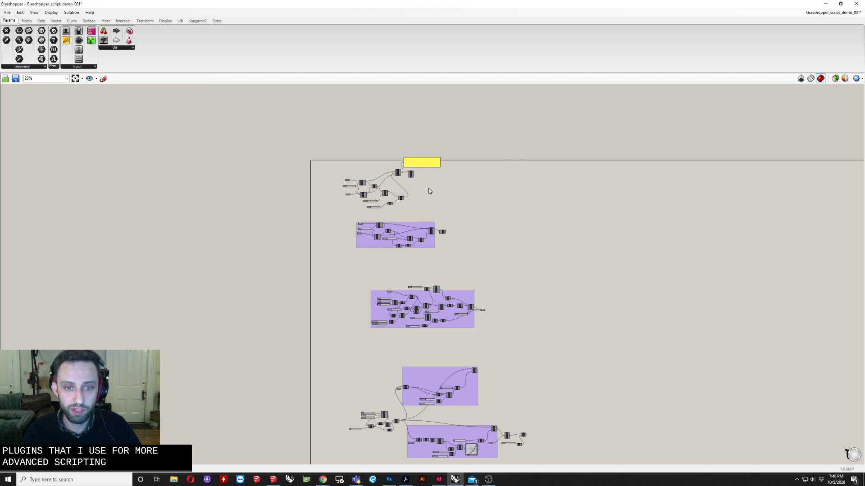
pyautogui.moveTo(449, 199); pyautogui.dragTo(429, 236, button='right')
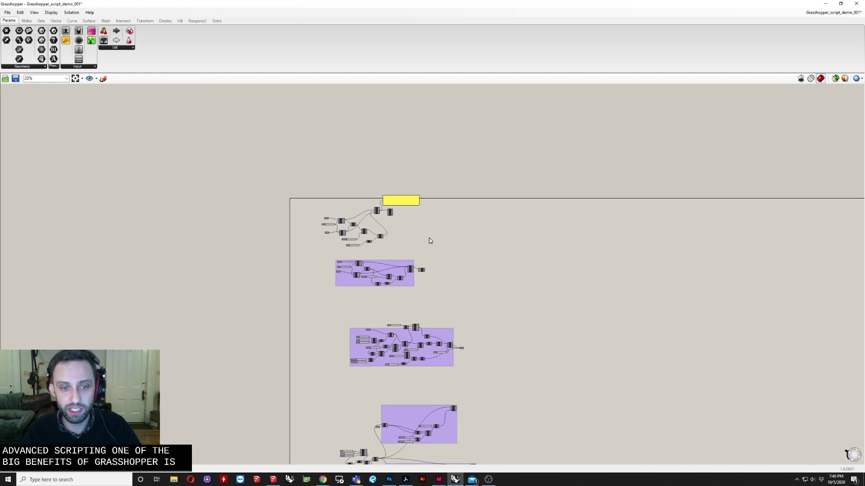
pyautogui.scroll(3, 427, 347)
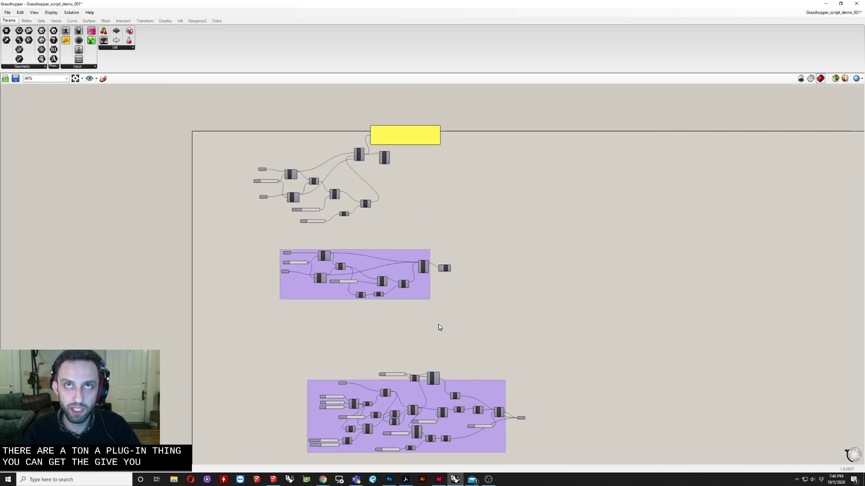
pyautogui.moveTo(441, 289); pyautogui.dragTo(455, 318, button='right')
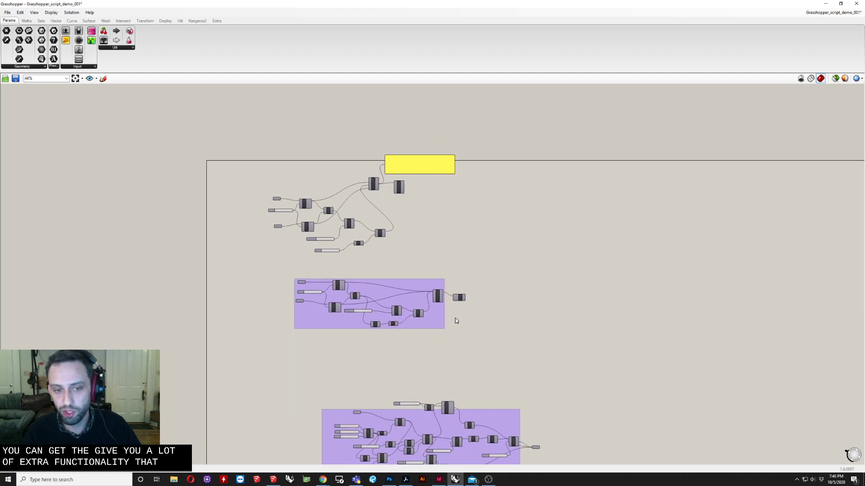
pyautogui.moveTo(255, 257); pyautogui.dragTo(488, 339)
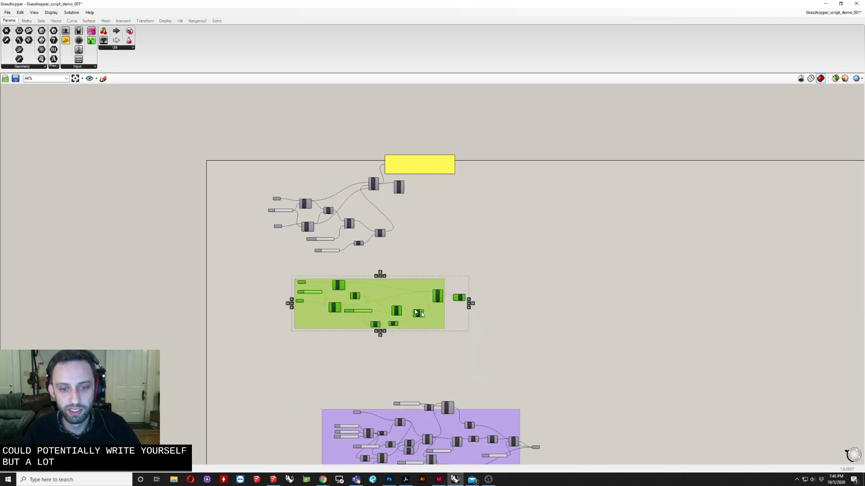
pyautogui.moveTo(428, 310); pyautogui.dragTo(450, 353)
pyautogui.click(442, 296)
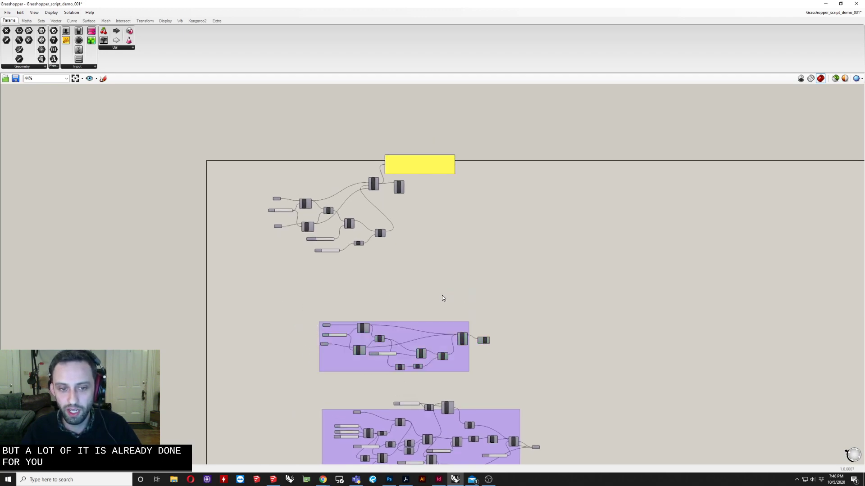
# Zoom into the top definition and select its Divide and Line components to inspect them
pyautogui.scroll(-3, 413, 302)
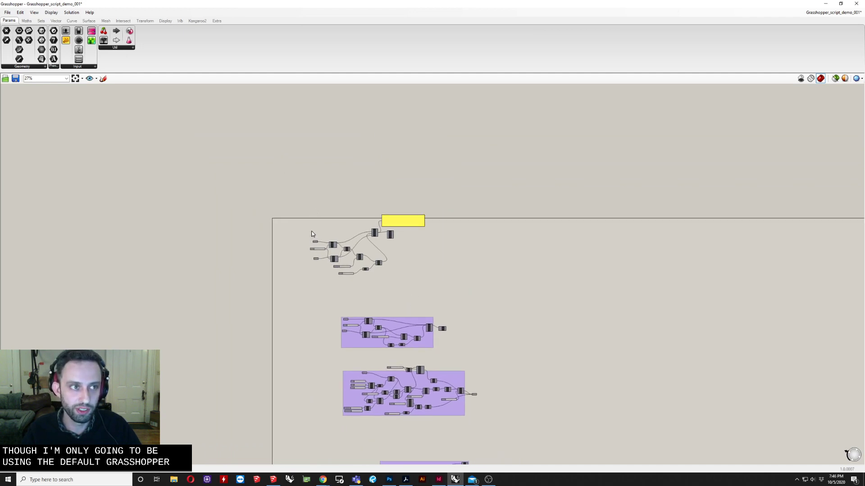
pyautogui.scroll(4, 374, 266)
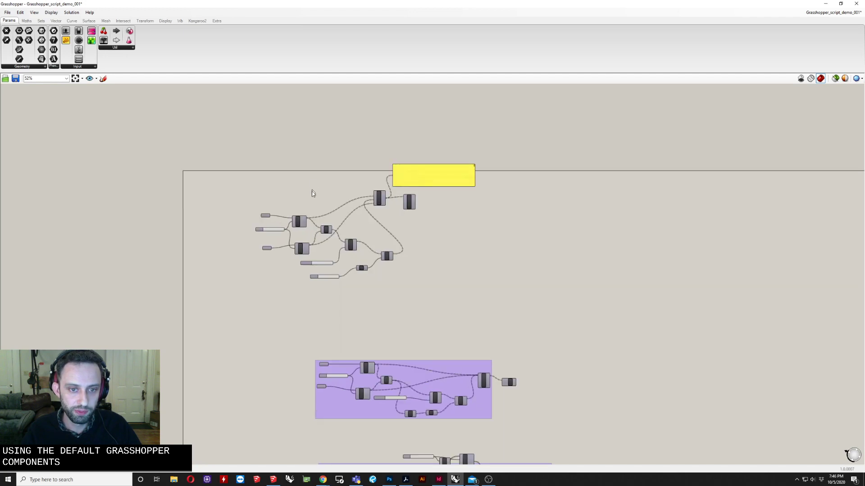
pyautogui.scroll(2, 309, 203)
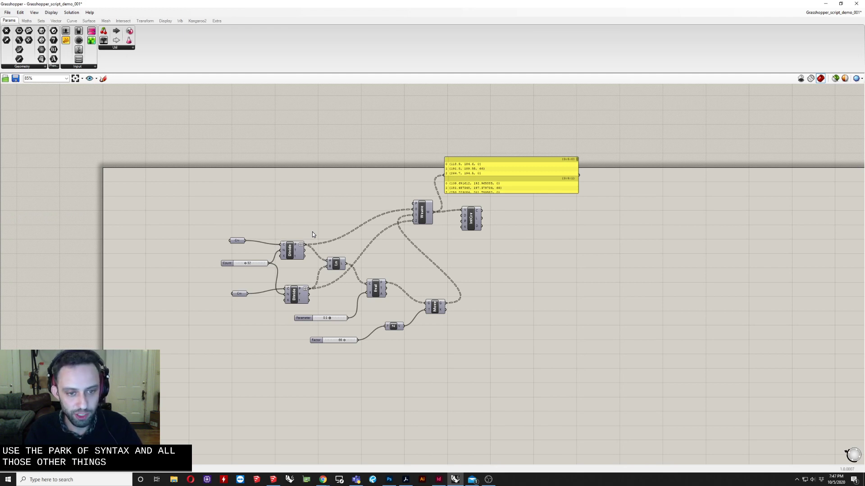
pyautogui.click(297, 251)
pyautogui.click(302, 301)
pyautogui.click(335, 263)
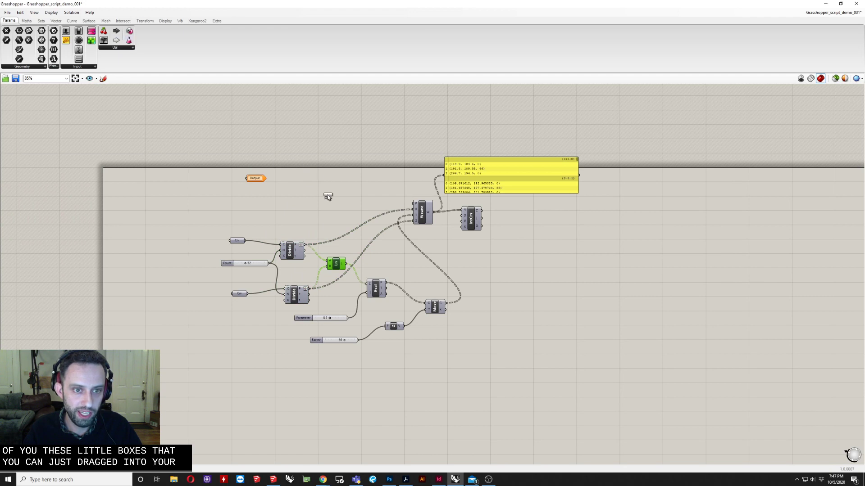
# Delete the stray Output parameter and small panel above the top definition
pyautogui.scroll(-10, 327, 197)
pyautogui.middleClick(602, 162)
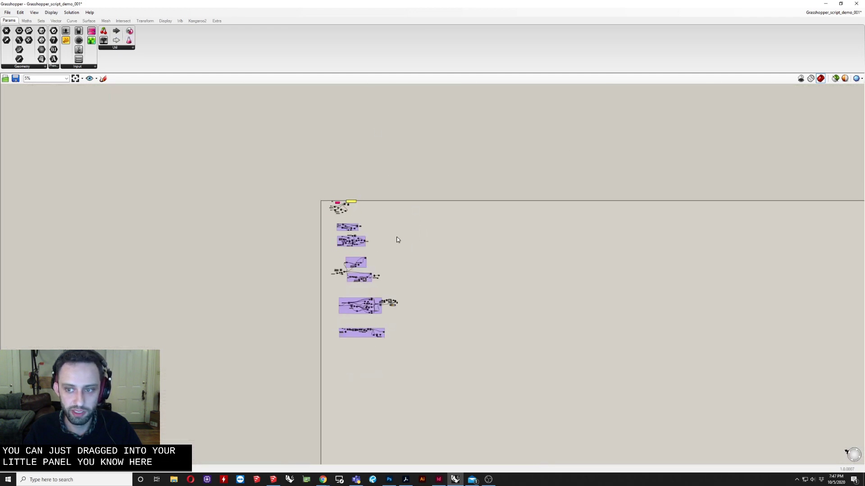
pyautogui.moveTo(671, 365); pyautogui.dragTo(626, 333, button='right')
pyautogui.scroll(3, 272, 194)
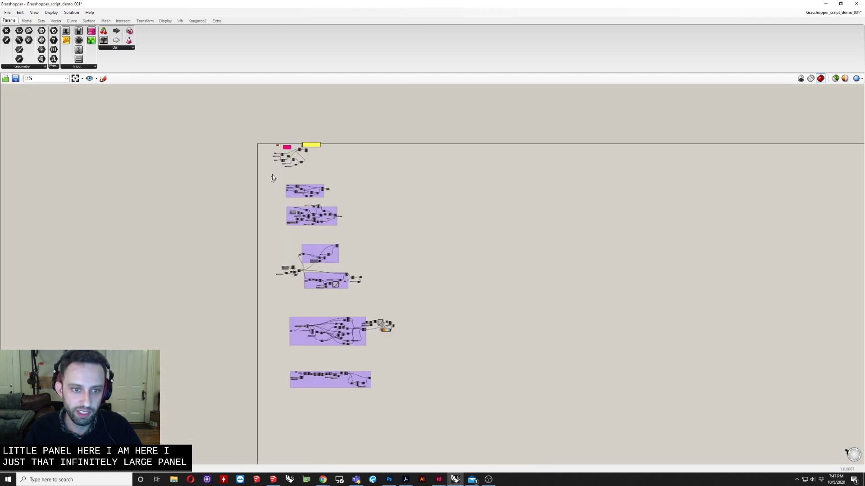
pyautogui.scroll(5, 272, 178)
pyautogui.moveTo(358, 115); pyautogui.dragTo(166, 219)
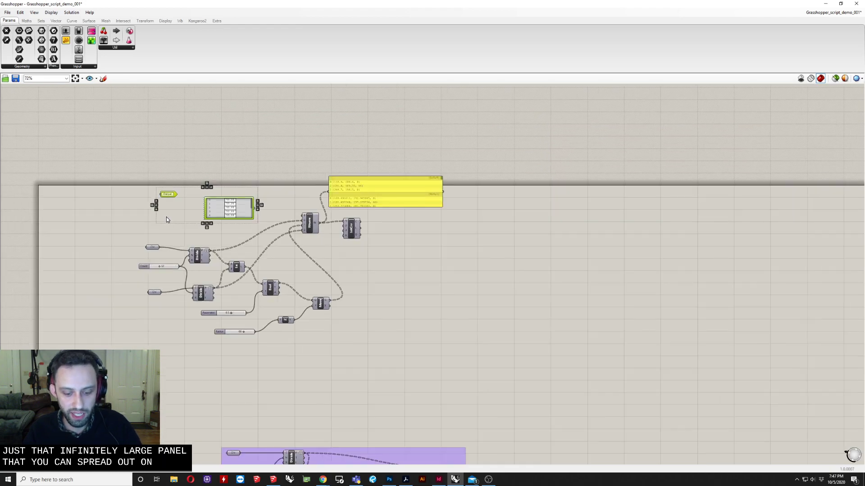
pyautogui.press('Delete')
pyautogui.moveTo(307, 234); pyautogui.dragTo(349, 226, button='right')
pyautogui.scroll(3, 194, 269)
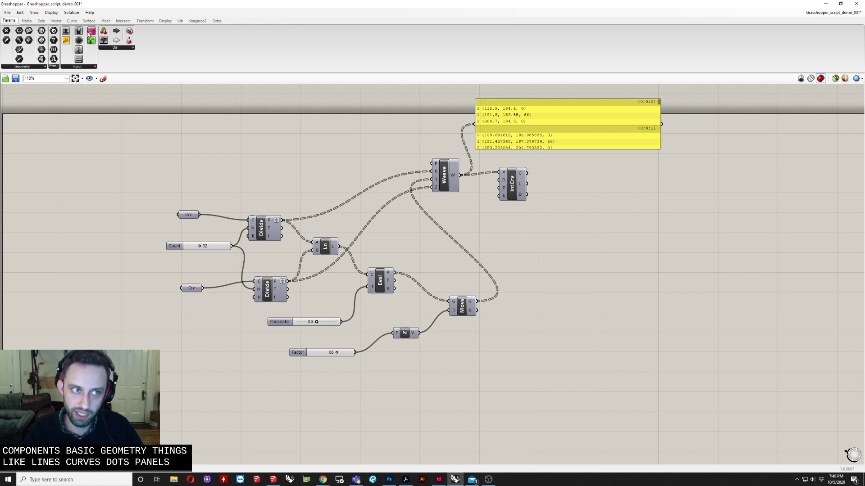
# Browse the Maths and Sets component tabs while panning around the definition
pyautogui.click(28, 22)
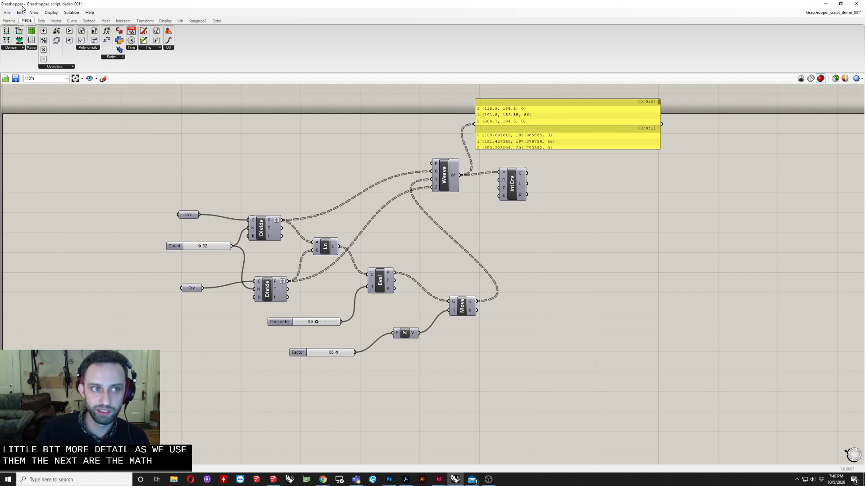
pyautogui.moveTo(263, 151); pyautogui.dragTo(252, 172, button='right')
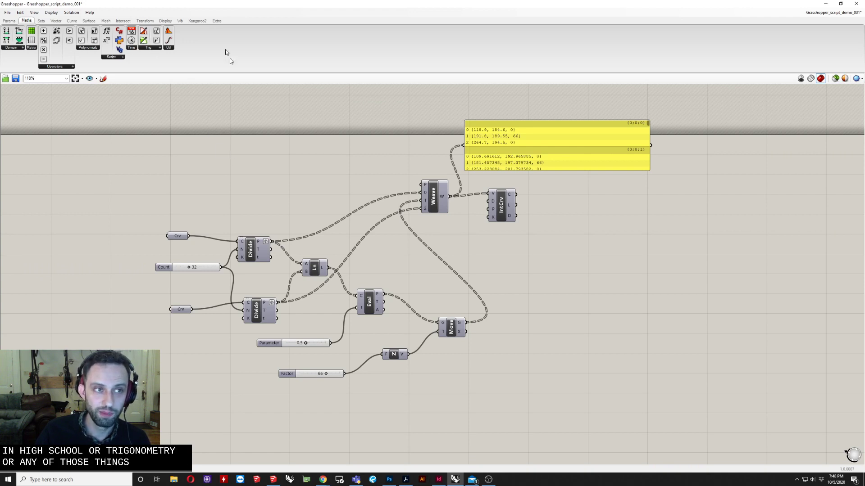
pyautogui.moveTo(231, 194); pyautogui.dragTo(197, 205, button='right')
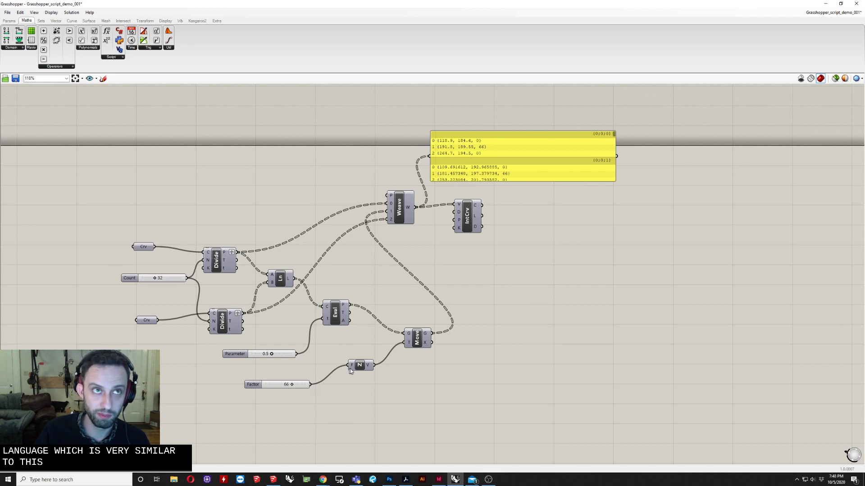
pyautogui.moveTo(316, 355); pyautogui.dragTo(276, 375, button='right')
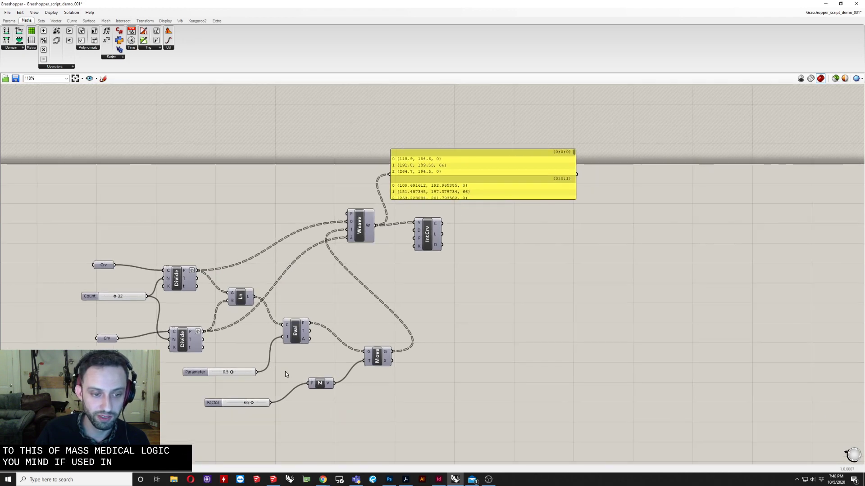
pyautogui.moveTo(292, 312); pyautogui.dragTo(293, 350, button='right')
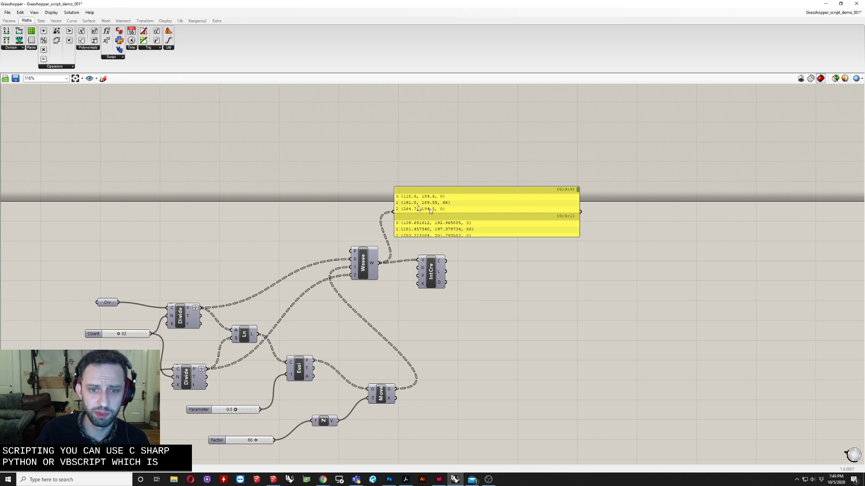
pyautogui.click(41, 21)
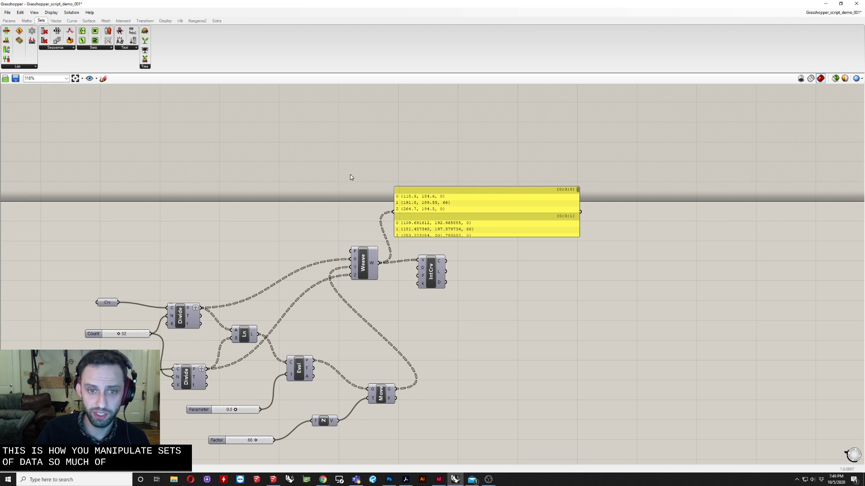
pyautogui.moveTo(350, 174); pyautogui.dragTo(234, 175, button='right')
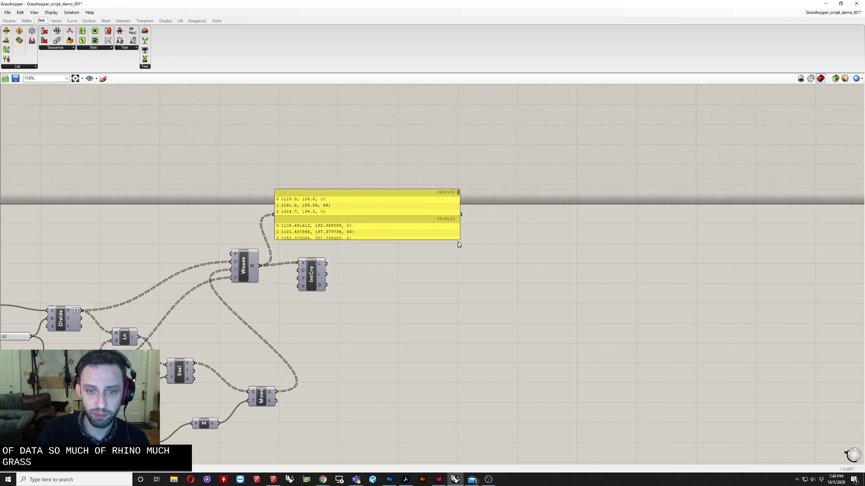
# Enlarge the yellow output panel and move it up beside the Weave component, nudging Weave slightly
pyautogui.moveTo(459, 240); pyautogui.dragTo(462, 391)
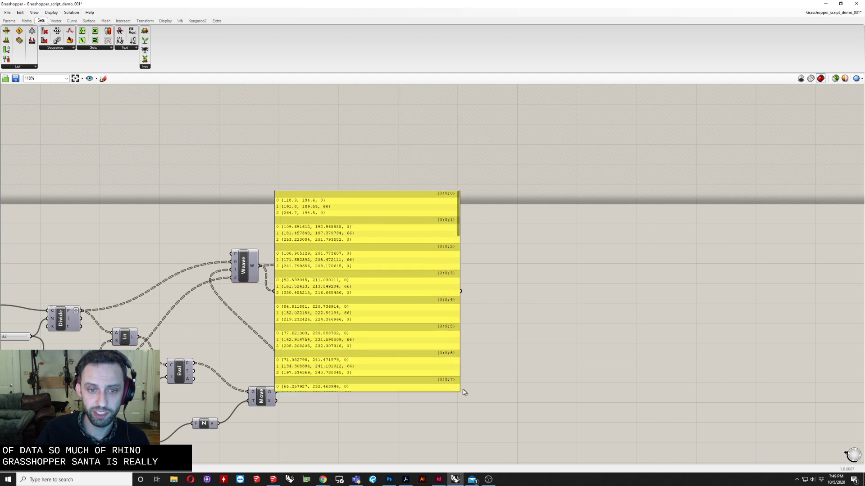
pyautogui.moveTo(397, 315); pyautogui.dragTo(494, 253)
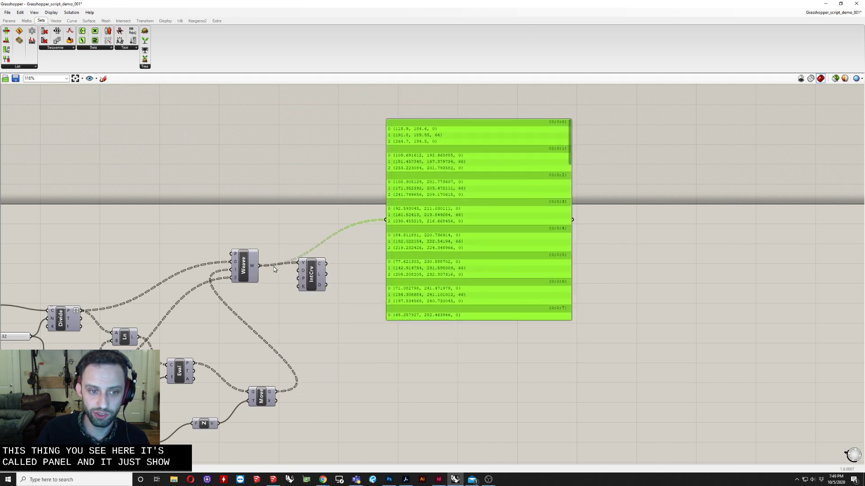
pyautogui.moveTo(243, 263); pyautogui.dragTo(245, 253)
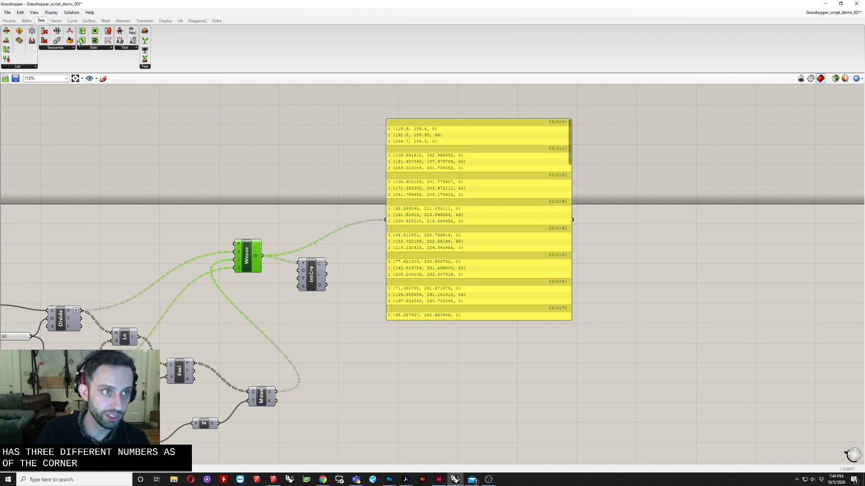
# Browse the Vector and Curve tabs, opening the Curve Spline and Analysis component lists
pyautogui.click(57, 22)
pyautogui.moveTo(175, 146)
pyautogui.mouseDown(button='right')
pyautogui.moveTo(211, 162)
pyautogui.moveTo(172, 141)
pyautogui.moveTo(189, 159)
pyautogui.moveTo(171, 158)
pyautogui.mouseUp(button='right')
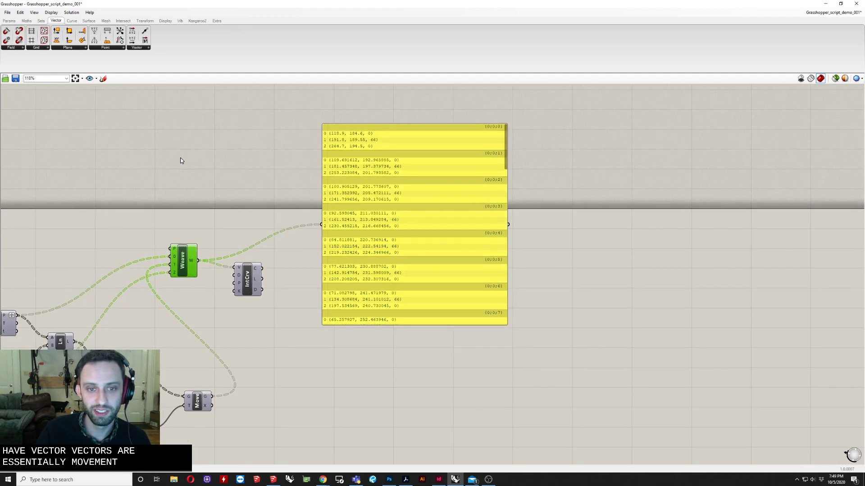
pyautogui.moveTo(300, 283); pyautogui.dragTo(342, 275, button='right')
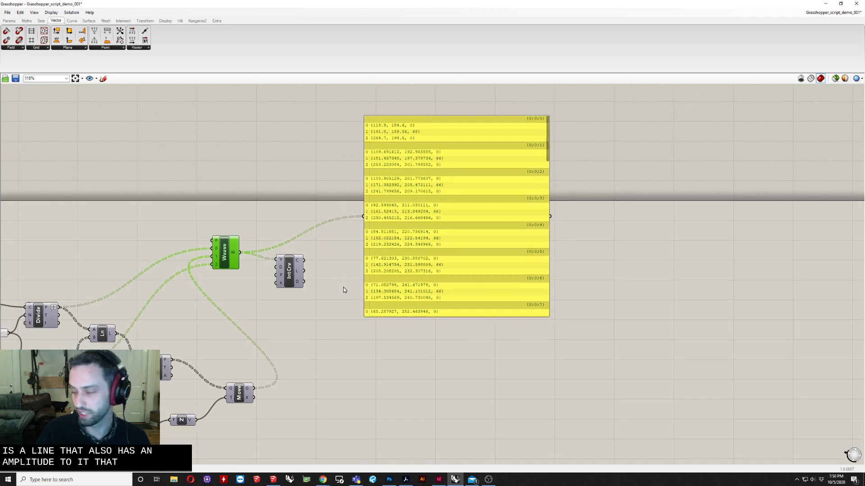
pyautogui.click(71, 21)
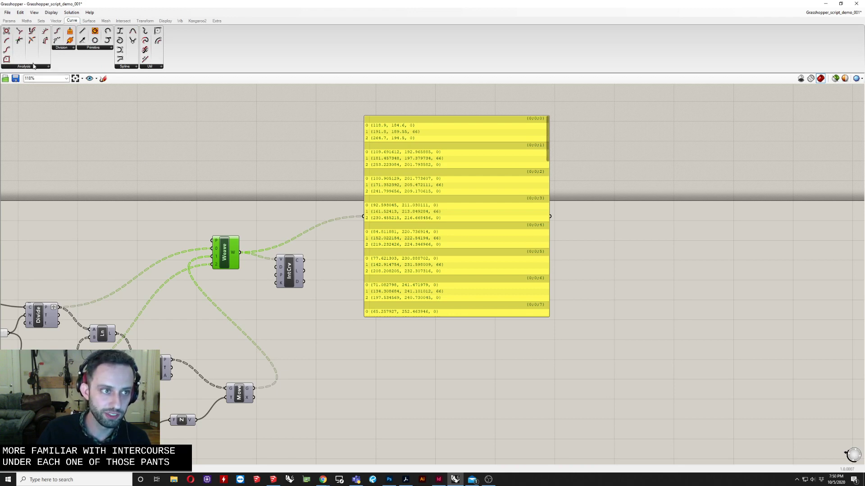
pyautogui.click(130, 68)
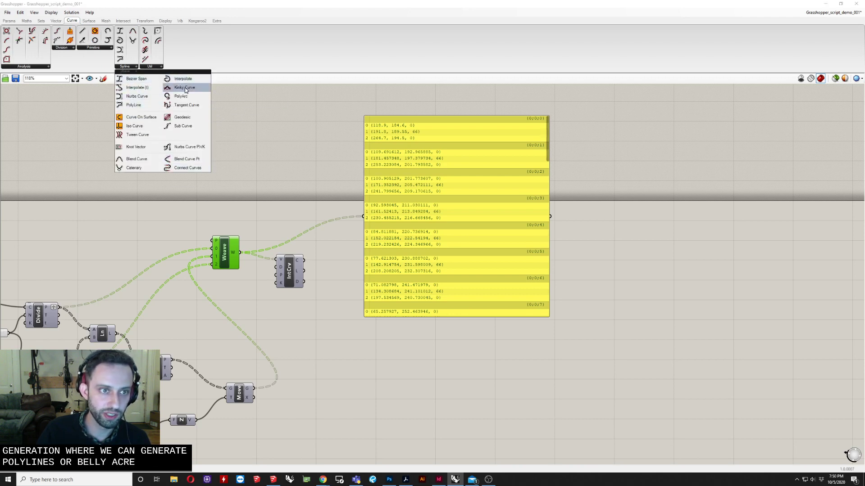
pyautogui.click(31, 67)
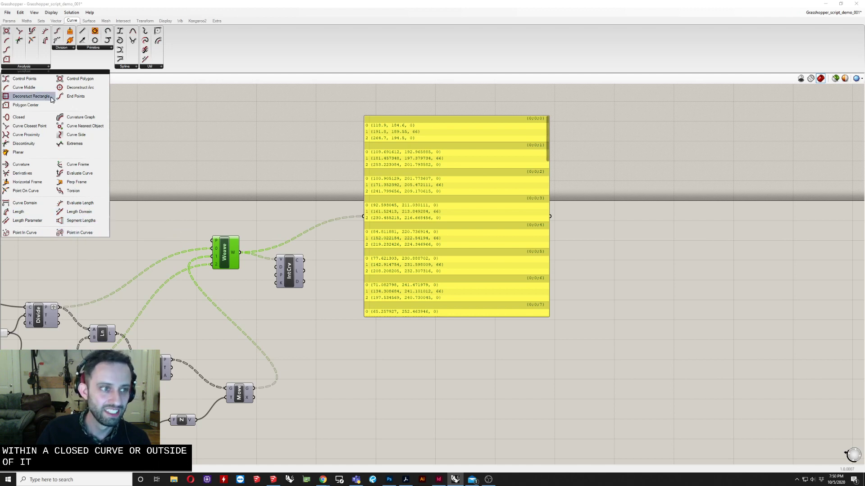
# Browse the Surface tab, opening its Analysis, Freeform, Primitive and Util component lists
pyautogui.click(92, 20)
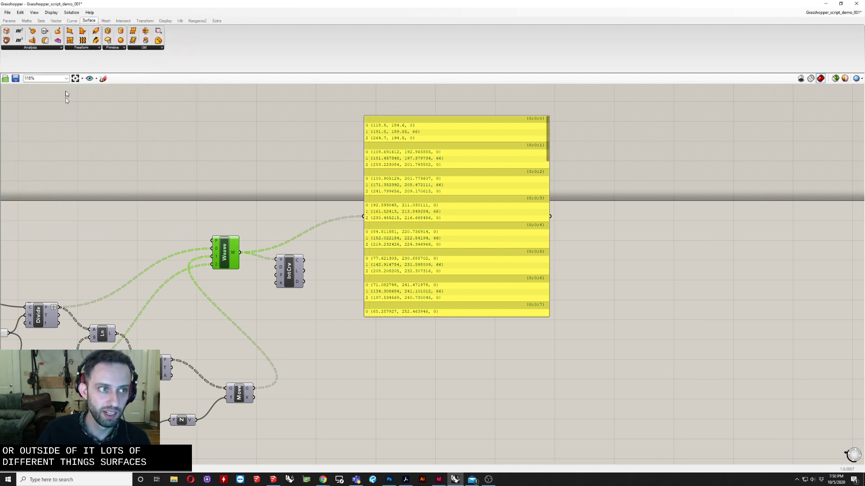
pyautogui.click(62, 47)
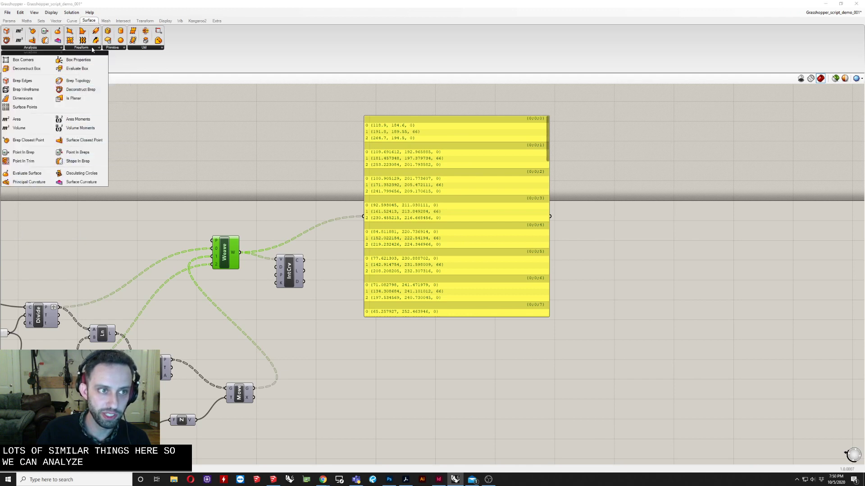
pyautogui.click(93, 48)
pyautogui.click(112, 48)
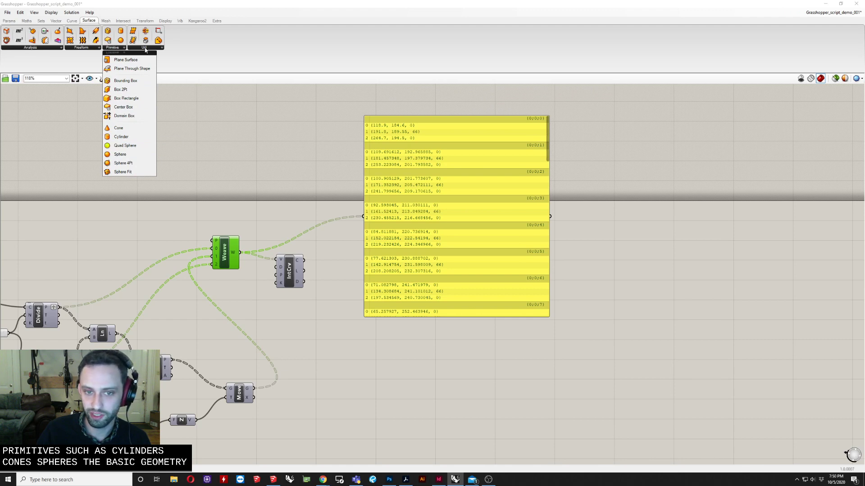
pyautogui.moveTo(146, 51)
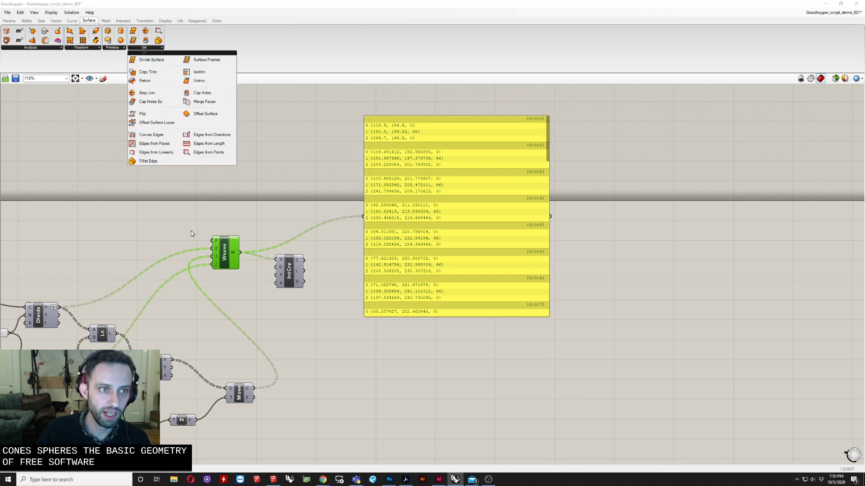
# Browse the Mesh tab's components while reframing the canvas around the definition
pyautogui.click(105, 21)
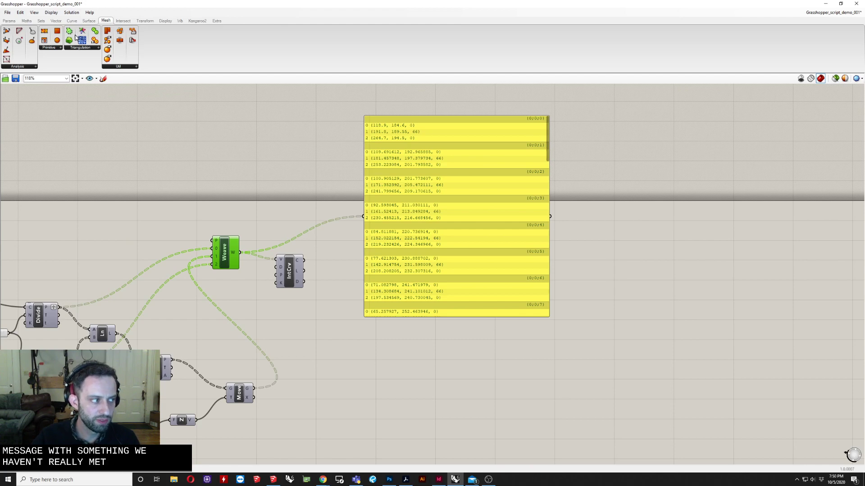
pyautogui.moveTo(317, 179); pyautogui.dragTo(462, 130, button='right')
pyautogui.scroll(-1, 462, 131)
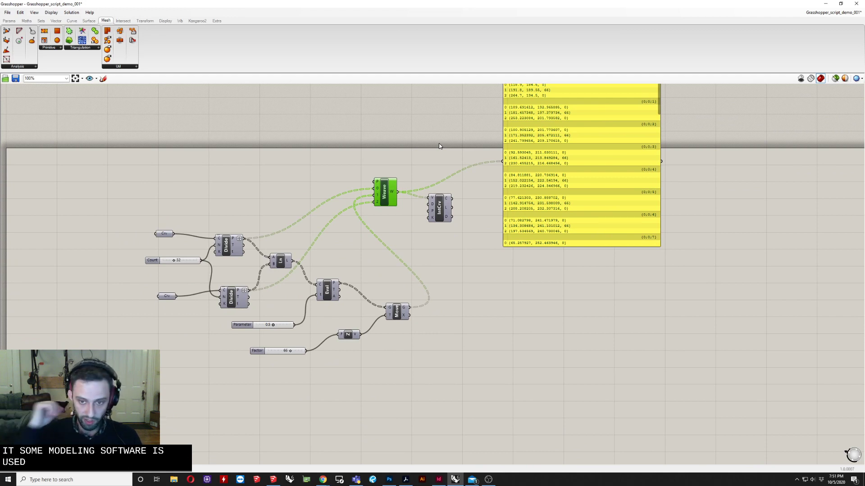
pyautogui.moveTo(419, 167); pyautogui.dragTo(399, 186, button='right')
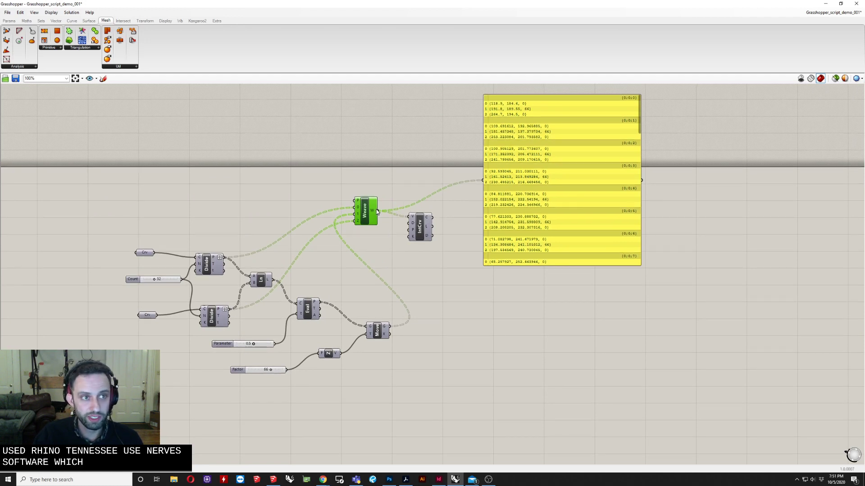
pyautogui.moveTo(377, 266); pyautogui.dragTo(403, 272, button='right')
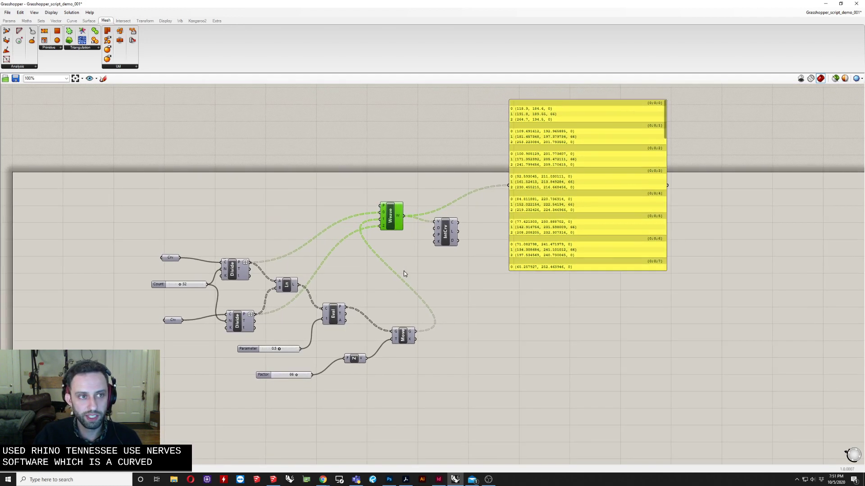
pyautogui.scroll(-2, 410, 254)
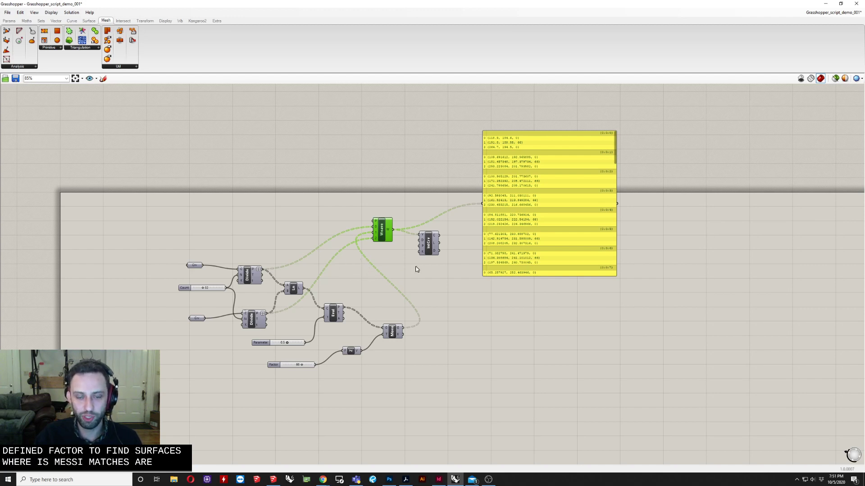
pyautogui.moveTo(415, 268); pyautogui.dragTo(376, 269, button='right')
pyautogui.moveTo(273, 202); pyautogui.dragTo(214, 226, button='right')
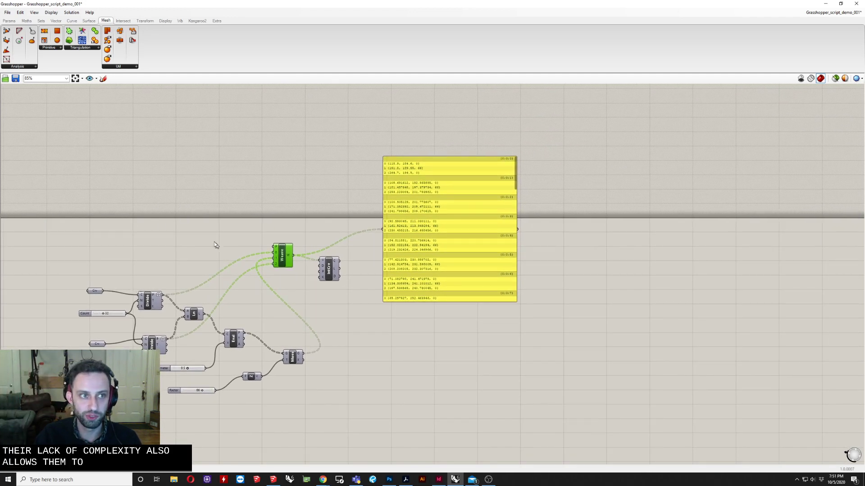
pyautogui.moveTo(166, 222); pyautogui.dragTo(213, 235, button='right')
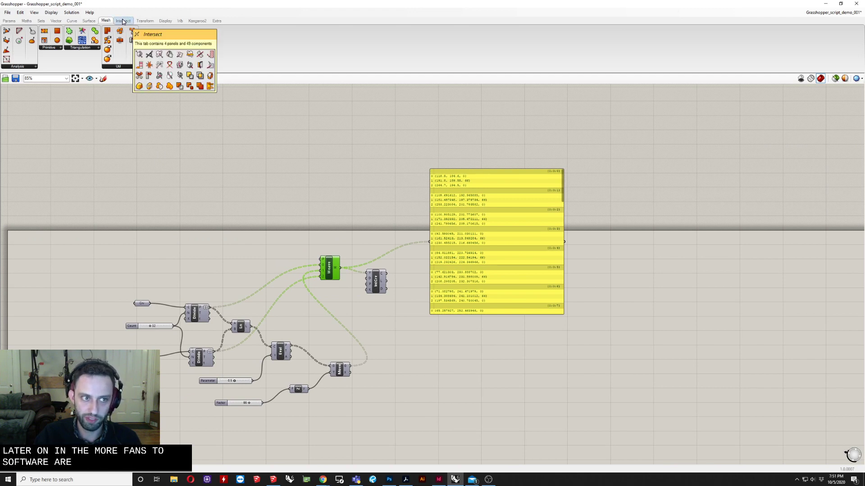
# Browse the Intersect, Transform, Display, Vib, Kangaroo2 and Extra component tabs
pyautogui.click(122, 21)
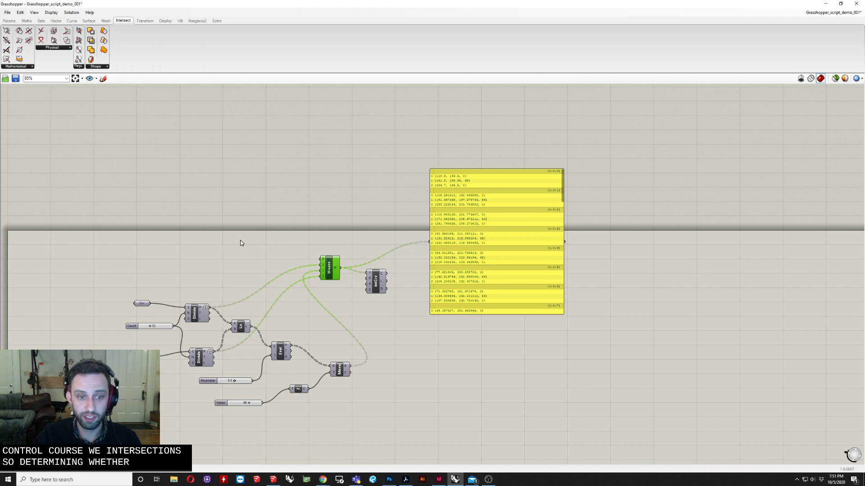
pyautogui.moveTo(267, 228); pyautogui.dragTo(204, 243, button='right')
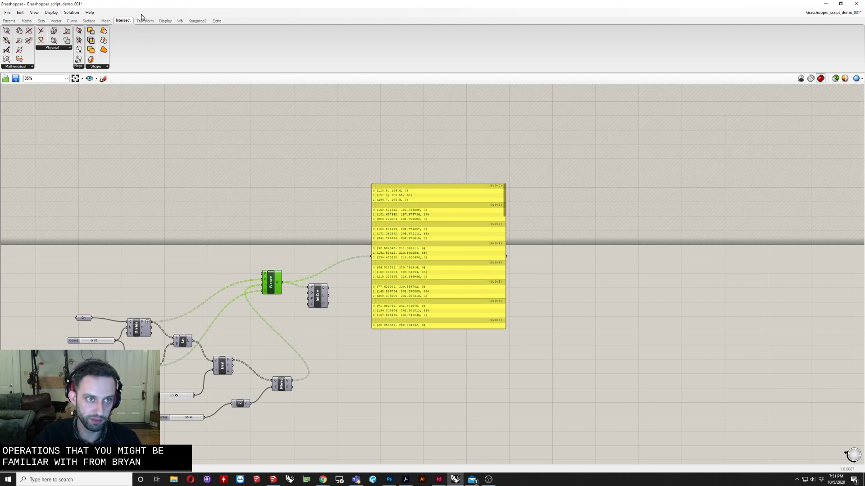
pyautogui.moveTo(141, 22)
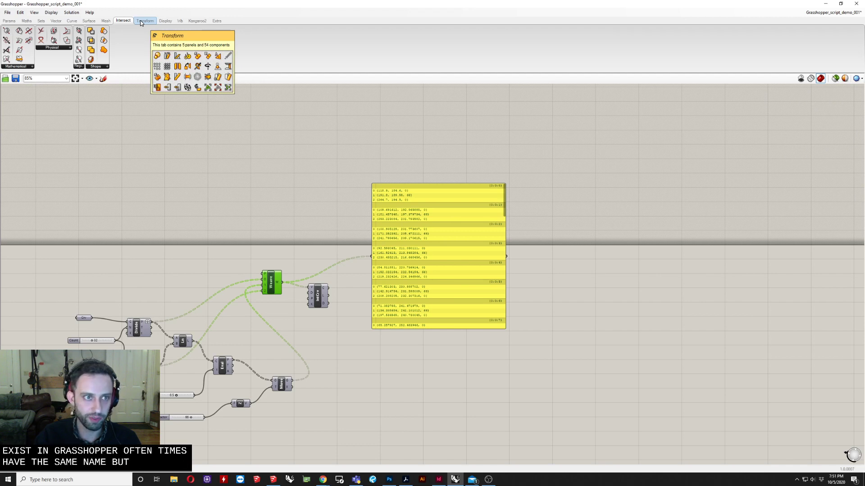
pyautogui.click(142, 21)
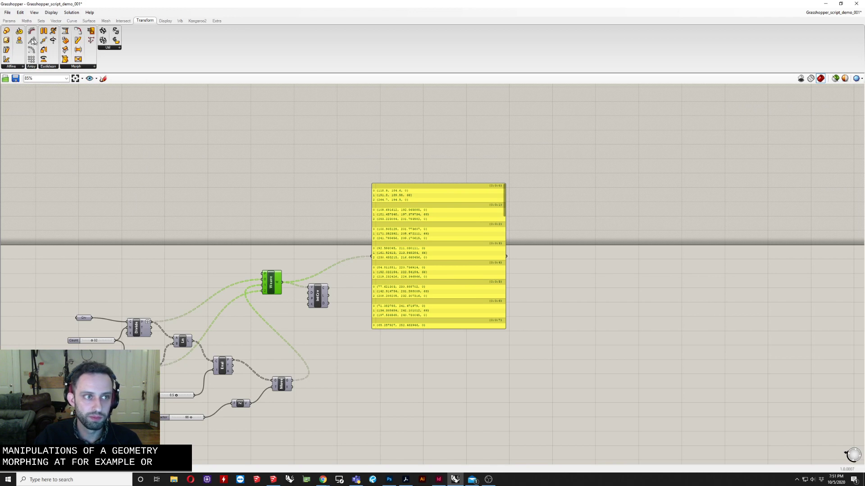
pyautogui.click(168, 22)
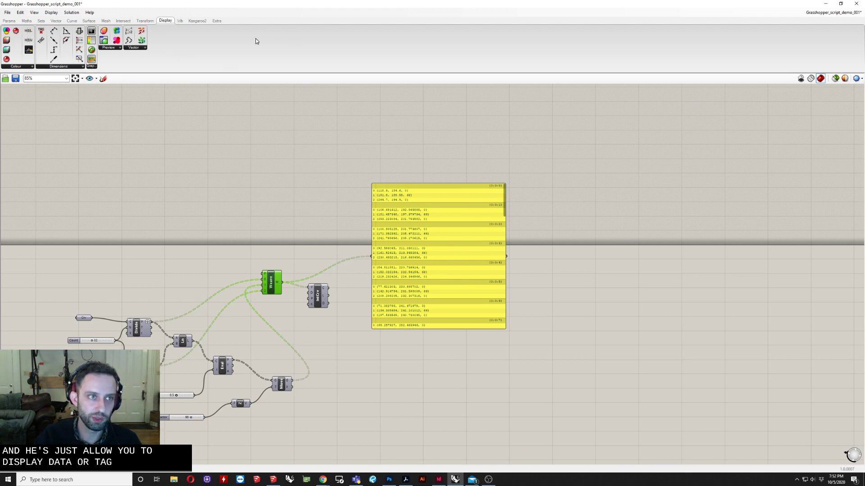
pyautogui.click(180, 20)
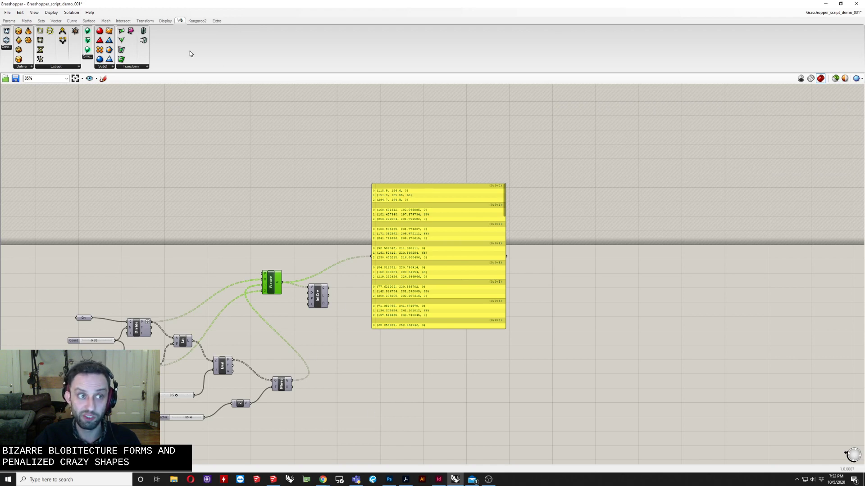
pyautogui.click(197, 21)
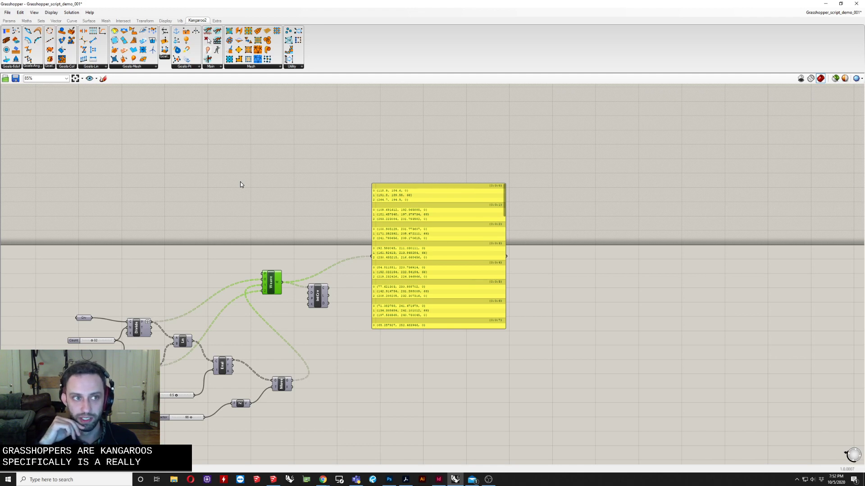
pyautogui.click(217, 21)
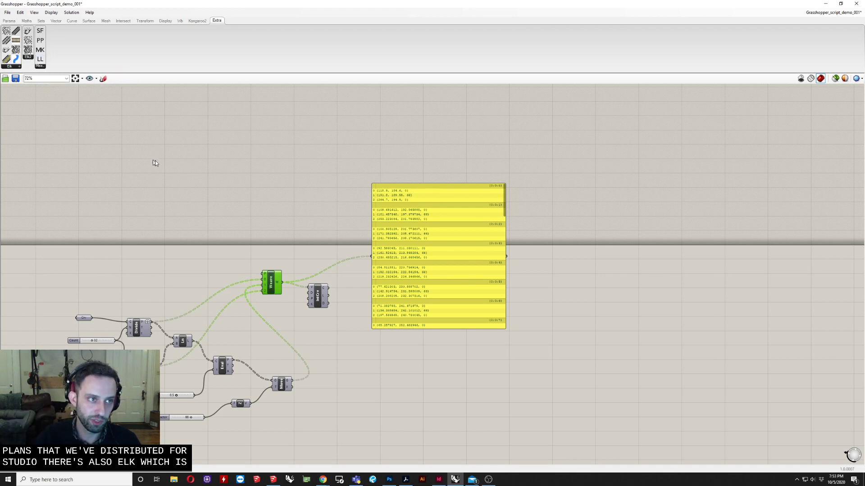
pyautogui.scroll(-5, 158, 162)
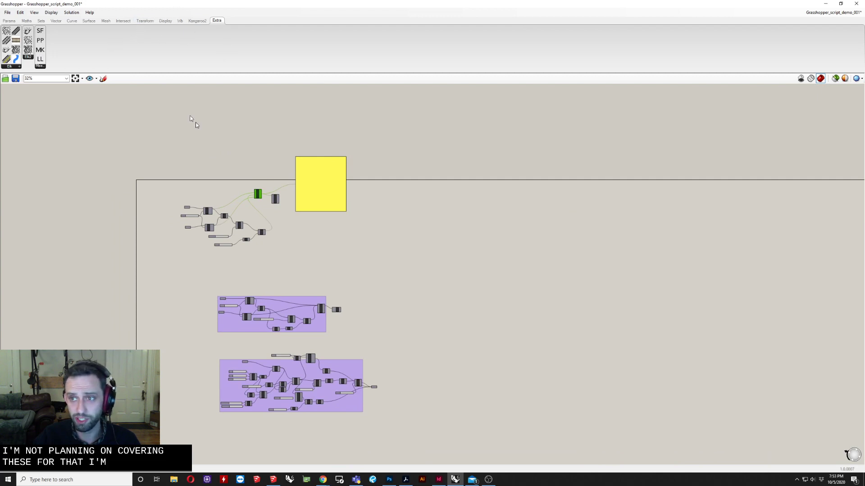
# Zoom into the arch definition and select the IntCrv component to inspect its connections
pyautogui.scroll(8, 274, 164)
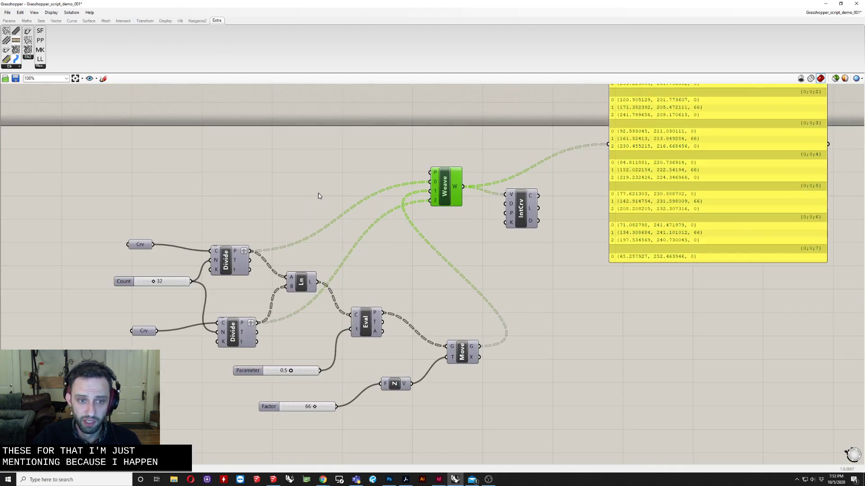
pyautogui.moveTo(318, 196); pyautogui.dragTo(286, 210, button='right')
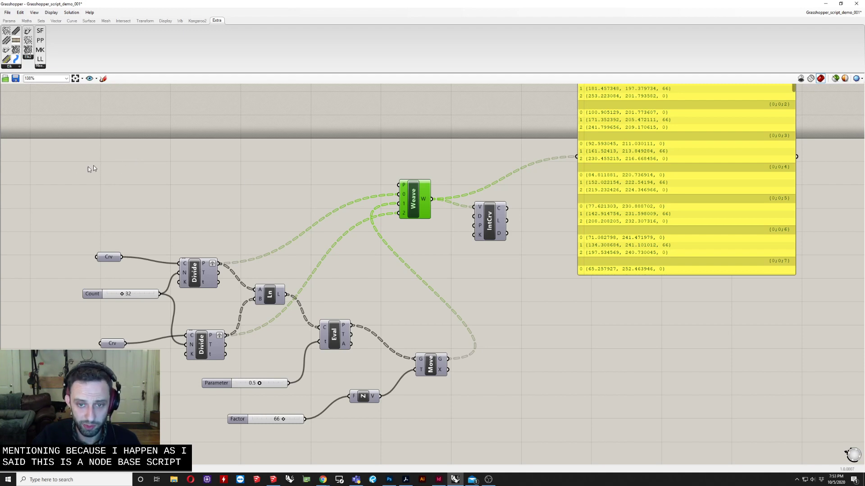
pyautogui.moveTo(379, 139); pyautogui.dragTo(507, 260)
pyautogui.click(489, 213)
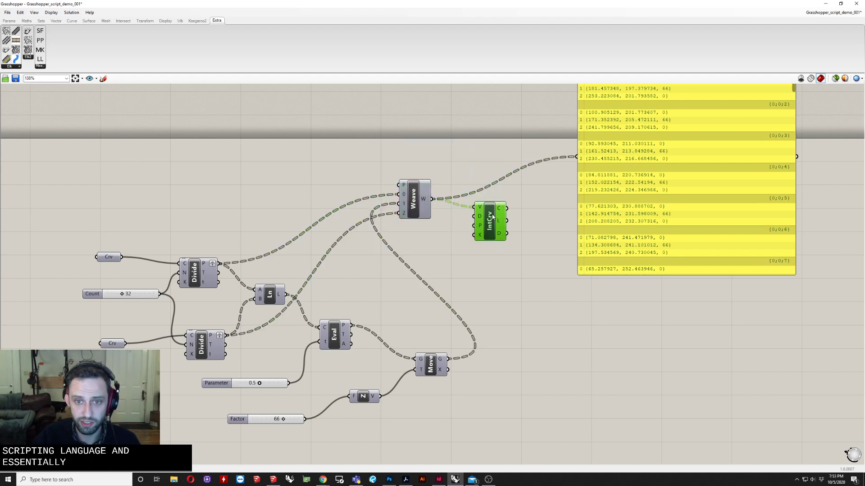
pyautogui.moveTo(489, 213); pyautogui.dragTo(508, 215)
pyautogui.moveTo(426, 193); pyautogui.dragTo(521, 231)
pyautogui.click(512, 222)
pyautogui.moveTo(134, 289); pyautogui.dragTo(307, 245, button='right')
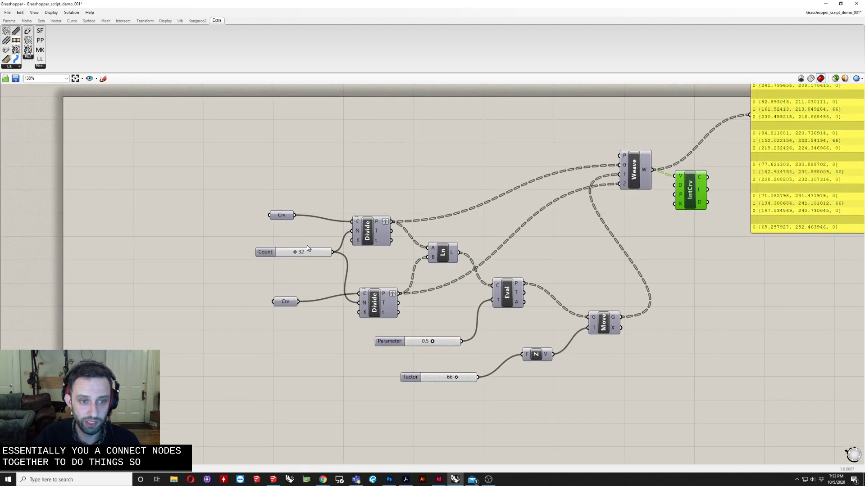
# Inspect the Divide and Ln components of the arch definition up close
pyautogui.scroll(3, 307, 245)
pyautogui.moveTo(365, 258); pyautogui.dragTo(237, 294, button='right')
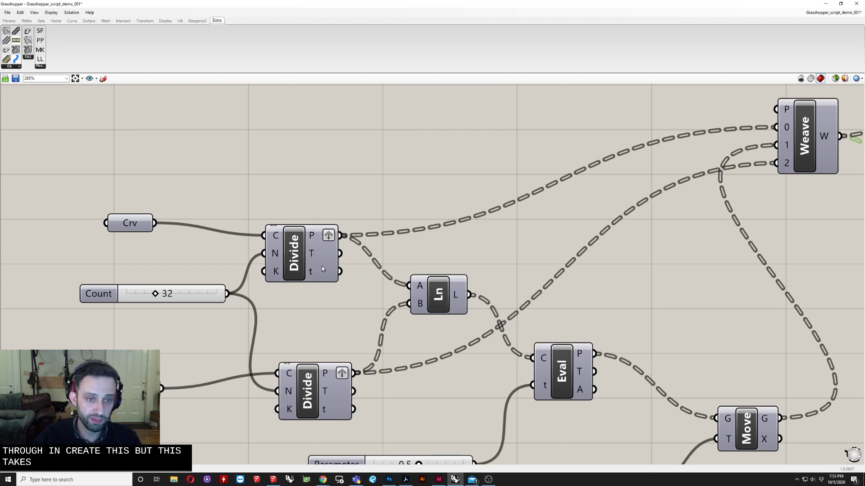
pyautogui.click(301, 254)
pyautogui.moveTo(439, 270); pyautogui.dragTo(347, 261, button='right')
pyautogui.scroll(-3, 347, 263)
pyautogui.scroll(3, 358, 282)
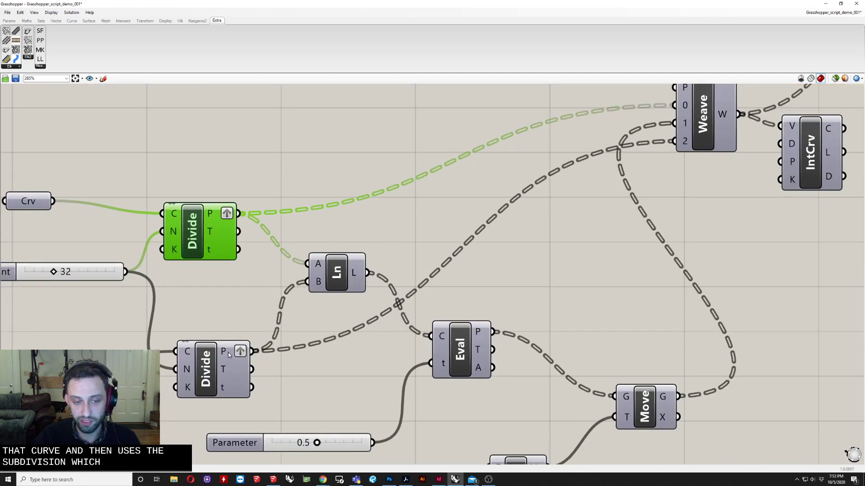
pyautogui.click(337, 272)
pyautogui.scroll(-3, 48, 351)
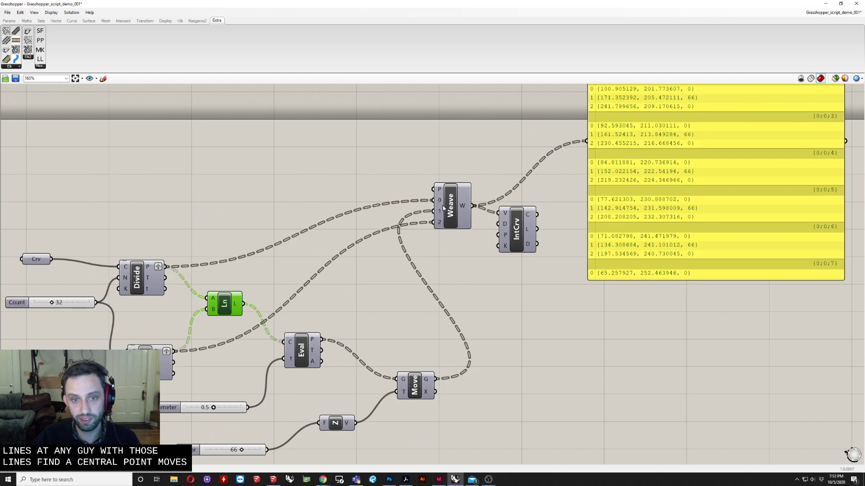
pyautogui.scroll(-4, 411, 257)
pyautogui.moveTo(455, 298); pyautogui.dragTo(387, 272, button='right')
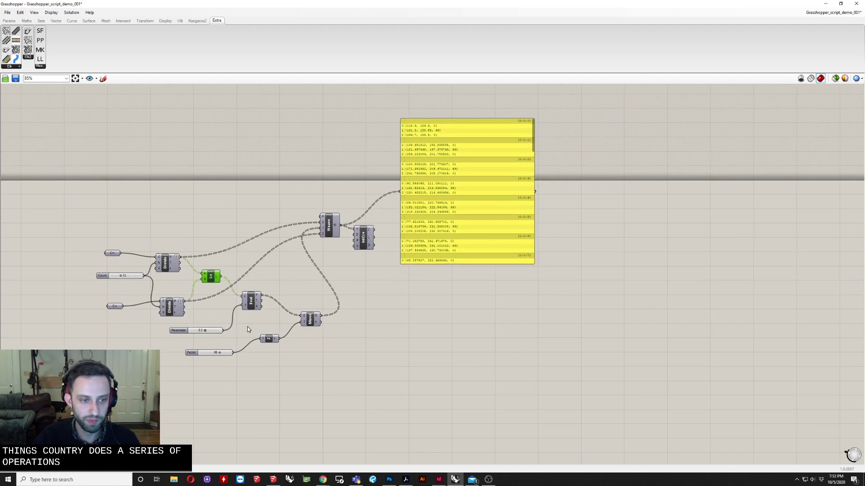
pyautogui.scroll(4, 248, 326)
pyautogui.moveTo(206, 320); pyautogui.dragTo(295, 362, button='right')
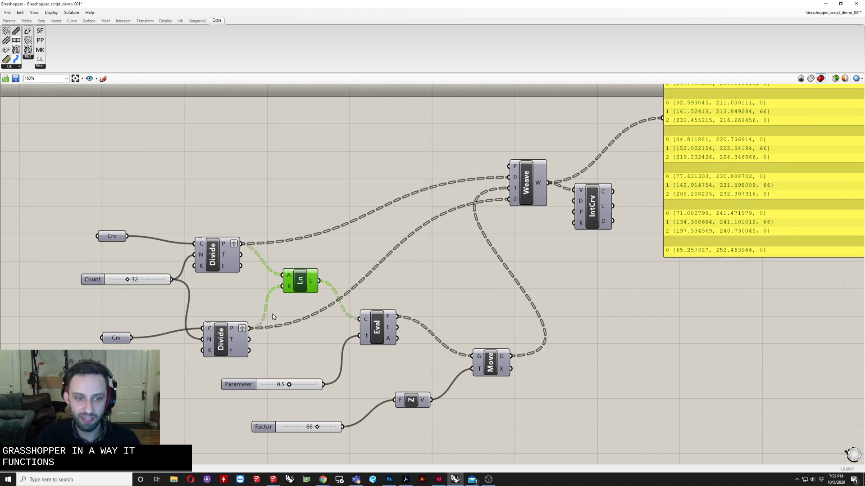
pyautogui.scroll(2, 241, 239)
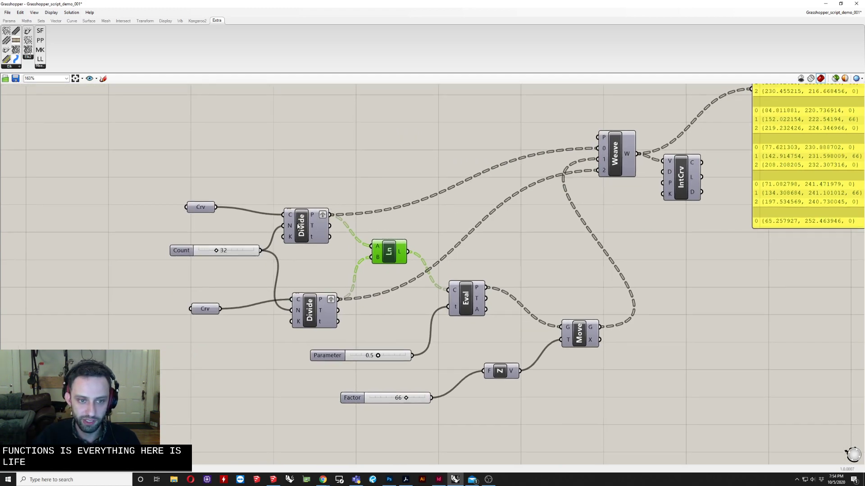
pyautogui.scroll(2, 334, 211)
# Restore the Grasshopper window and select all components of the arch definition
pyautogui.doubleClick(269, 2)
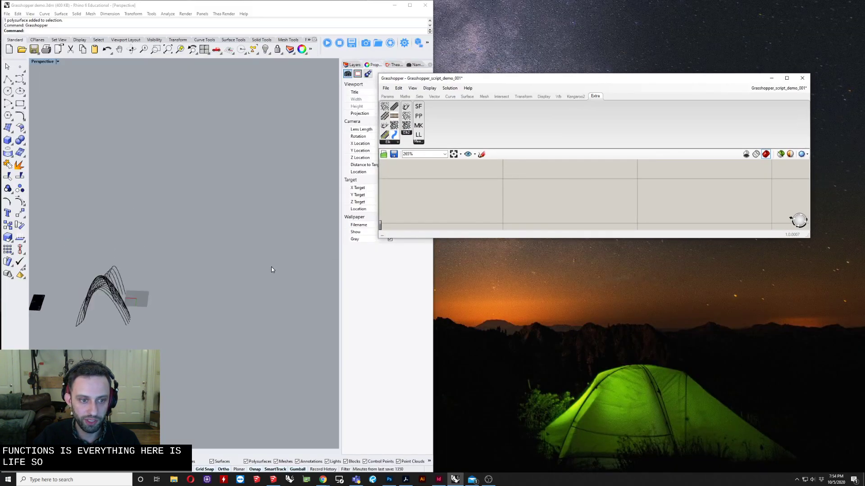
pyautogui.doubleClick(670, 80)
pyautogui.scroll(-5, 477, 259)
pyautogui.moveTo(297, 149); pyautogui.dragTo(641, 399)
pyautogui.rightClick(448, 216)
pyautogui.click(477, 219)
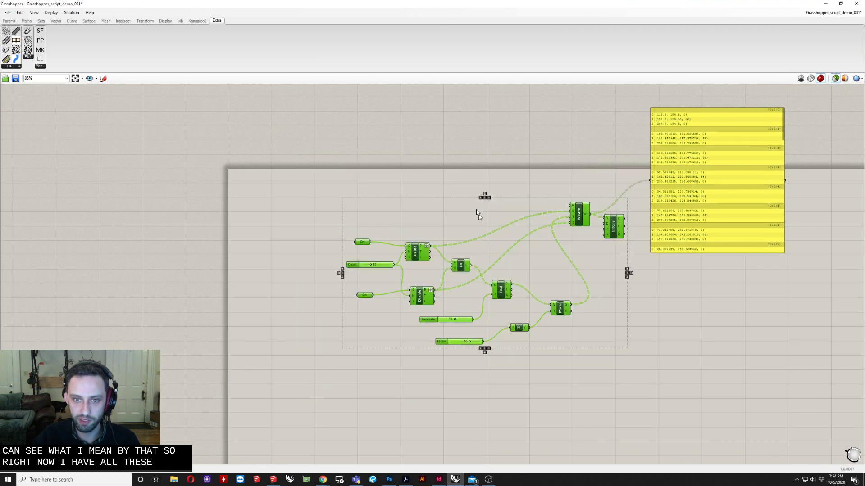
# Snap the Grasshopper window to the right half of the screen beside the Rhino viewport
pyautogui.moveTo(500, 4); pyautogui.dragTo(863, 244)
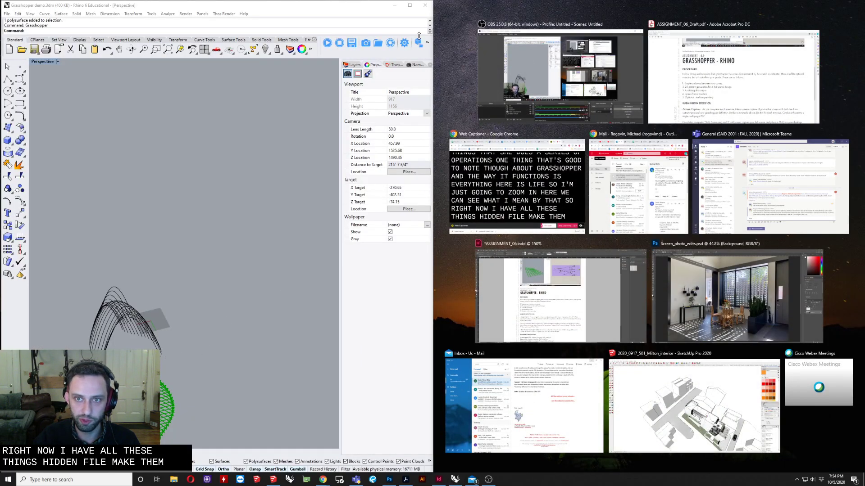
pyautogui.click(526, 59)
pyautogui.moveTo(529, 2); pyautogui.dragTo(660, 219)
pyautogui.click(826, 212)
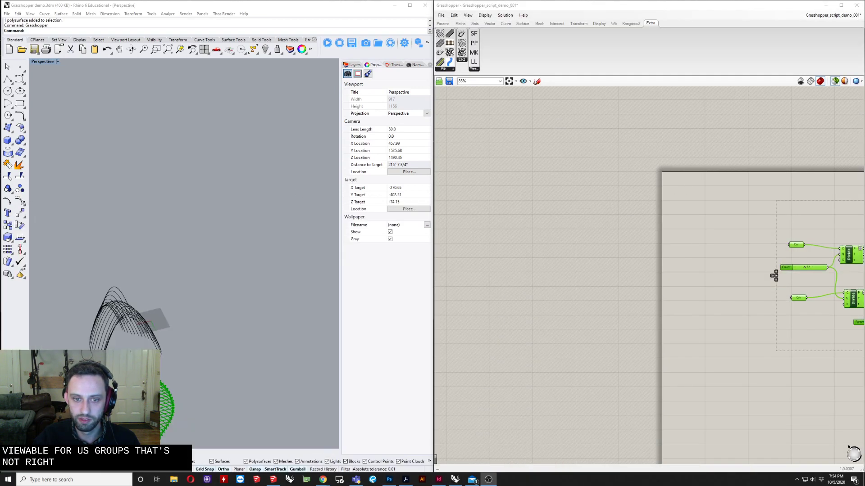
# Select both Crv parameters to highlight their input curves in the Rhino viewport
pyautogui.scroll(-2, 563, 289)
pyautogui.moveTo(92, 398); pyautogui.dragTo(111, 343, button='right')
pyautogui.scroll(5, 110, 343)
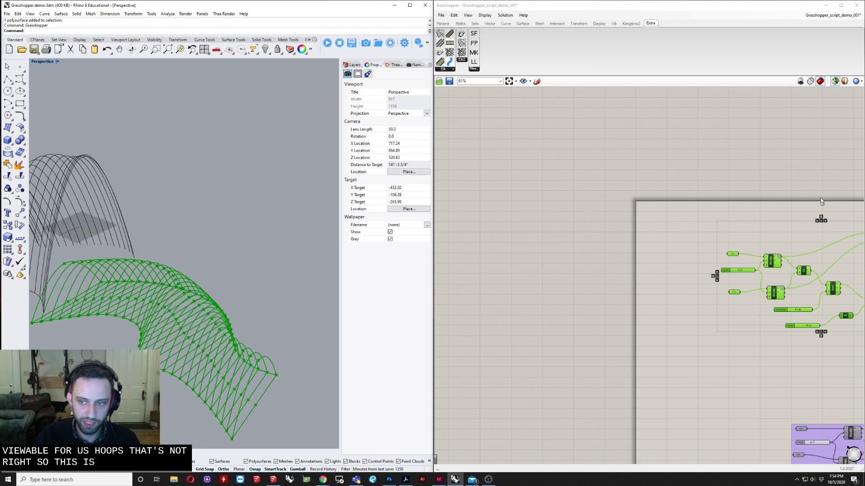
pyautogui.scroll(-4, 554, 240)
pyautogui.scroll(5, 635, 264)
pyautogui.moveTo(634, 264); pyautogui.dragTo(588, 269, button='right')
pyautogui.scroll(4, 588, 269)
pyautogui.click(669, 257)
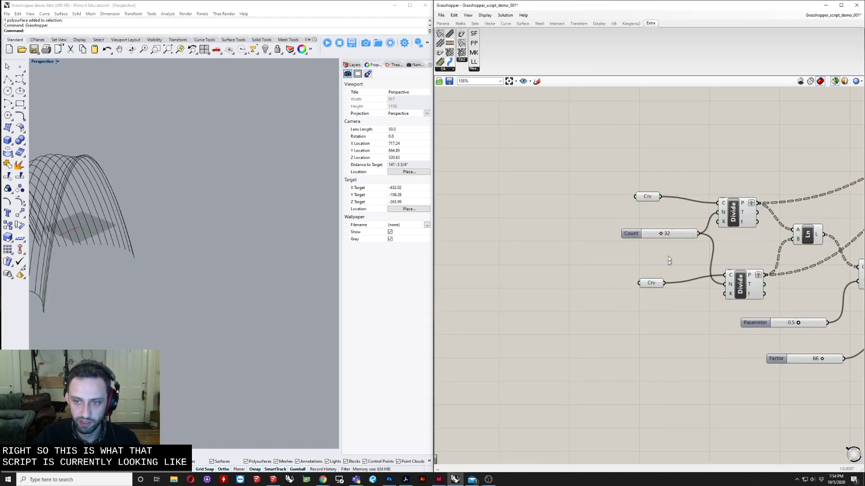
pyautogui.scroll(5, 656, 226)
pyautogui.moveTo(656, 226); pyautogui.dragTo(617, 241, button='right')
pyautogui.scroll(-5, 616, 240)
pyautogui.scroll(5, 607, 234)
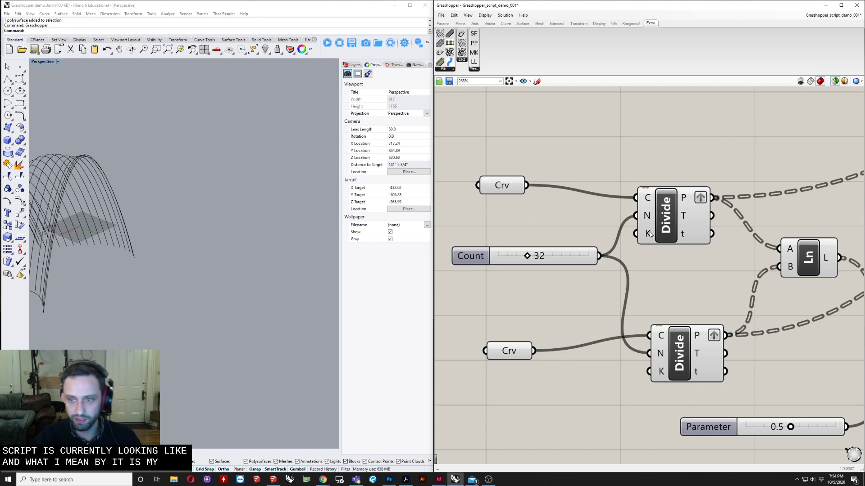
pyautogui.click(509, 187)
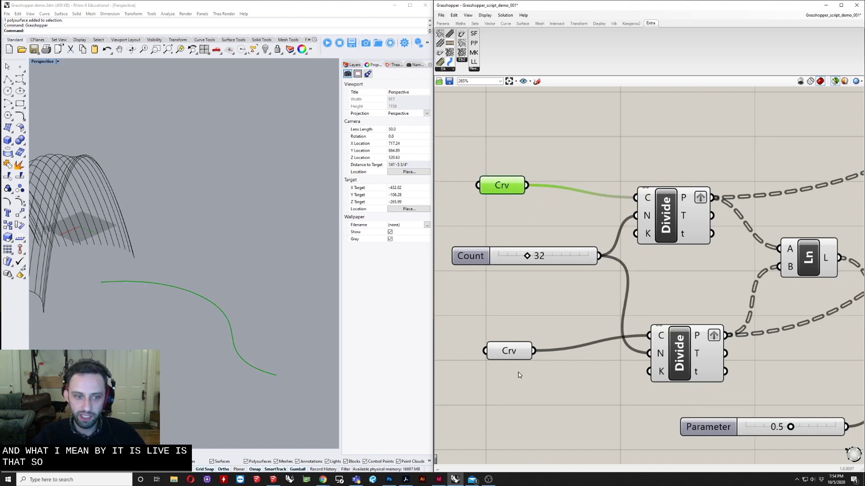
pyautogui.keyDown('shift'); pyautogui.click(507, 352); pyautogui.keyUp('shift')
pyautogui.moveTo(251, 347); pyautogui.dragTo(252, 320, button='right')
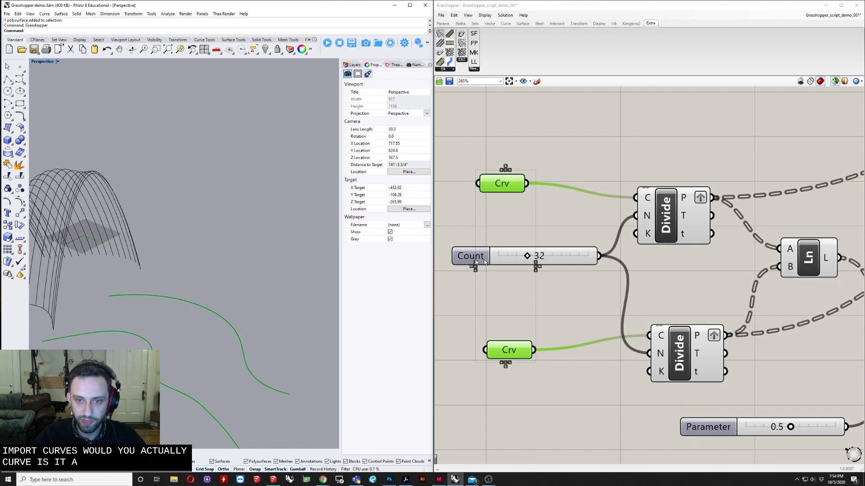
# Select both Divide components and set the Count slider to 30
pyautogui.click(677, 218)
pyautogui.keyDown('shift'); pyautogui.click(679, 338); pyautogui.keyUp('shift')
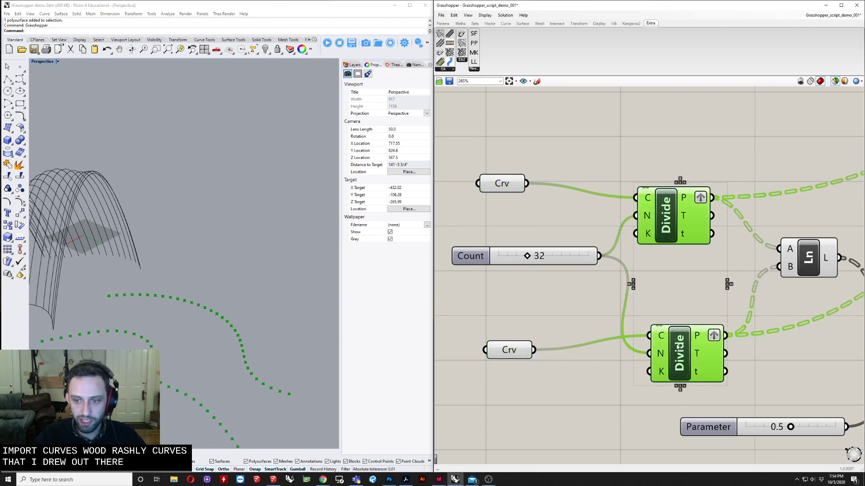
pyautogui.moveTo(524, 256)
pyautogui.mouseDown()
pyautogui.moveTo(571, 255)
pyautogui.moveTo(503, 256)
pyautogui.moveTo(525, 256)
pyautogui.mouseUp()
pyautogui.scroll(-3, 623, 273)
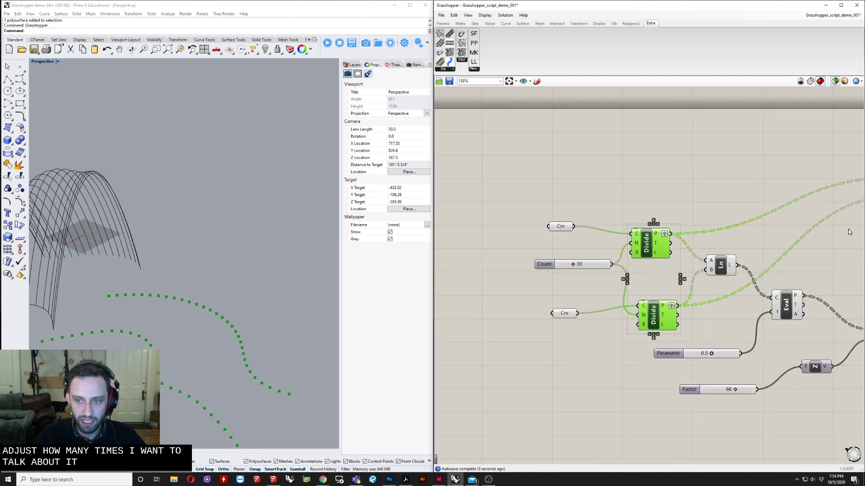
pyautogui.scroll(4, 682, 233)
# Select the Ln, Eval, Weave and IntCrv components in turn to preview each stage in Rhino
pyautogui.keyDown('shift'); pyautogui.click(604, 263); pyautogui.keyUp('shift')
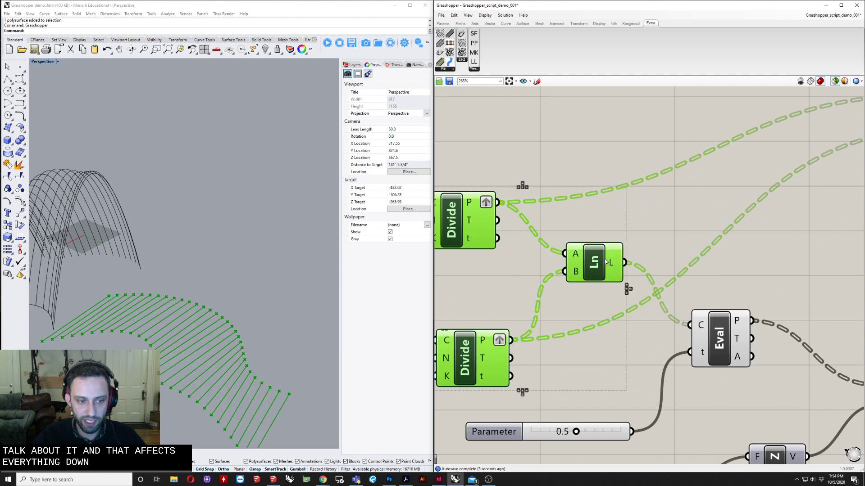
pyautogui.keyDown('shift'); pyautogui.click(722, 332); pyautogui.keyUp('shift')
pyautogui.scroll(-3, 680, 276)
pyautogui.moveTo(680, 275); pyautogui.dragTo(510, 300, button='right')
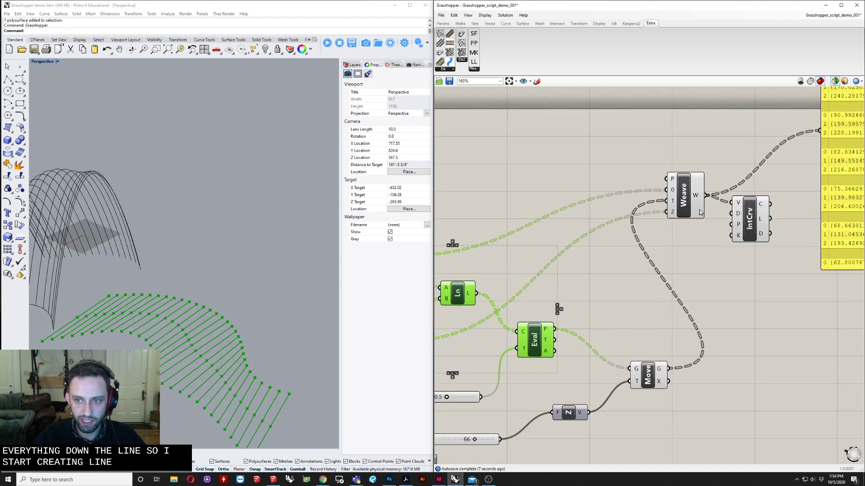
pyautogui.keyDown('shift'); pyautogui.click(690, 197); pyautogui.keyUp('shift')
pyautogui.keyDown('shift'); pyautogui.click(749, 220); pyautogui.keyUp('shift')
pyautogui.moveTo(655, 226); pyautogui.dragTo(728, 215, button='right')
pyautogui.click(663, 247)
pyautogui.click(804, 196)
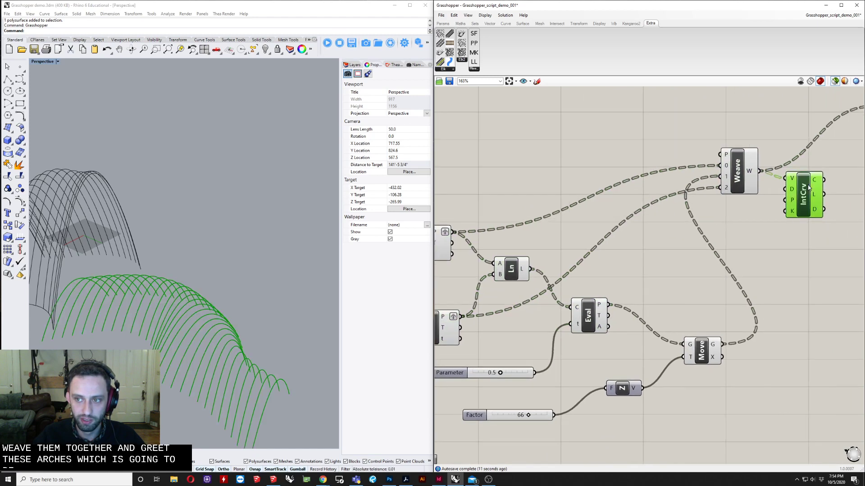
# Set the Count slider to 21
pyautogui.moveTo(577, 278); pyautogui.dragTo(647, 271, button='right')
pyautogui.moveTo(708, 267); pyautogui.dragTo(747, 254, button='right')
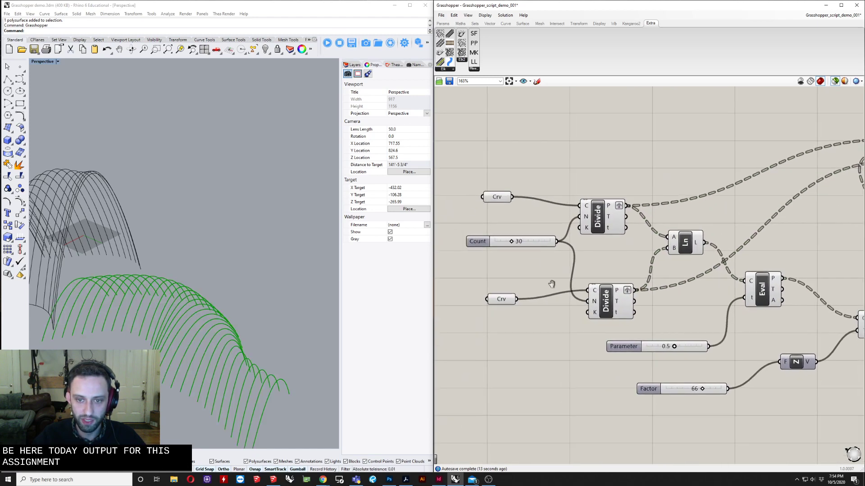
pyautogui.scroll(5, 512, 244)
pyautogui.moveTo(510, 238); pyautogui.dragTo(493, 243)
pyautogui.scroll(-5, 492, 243)
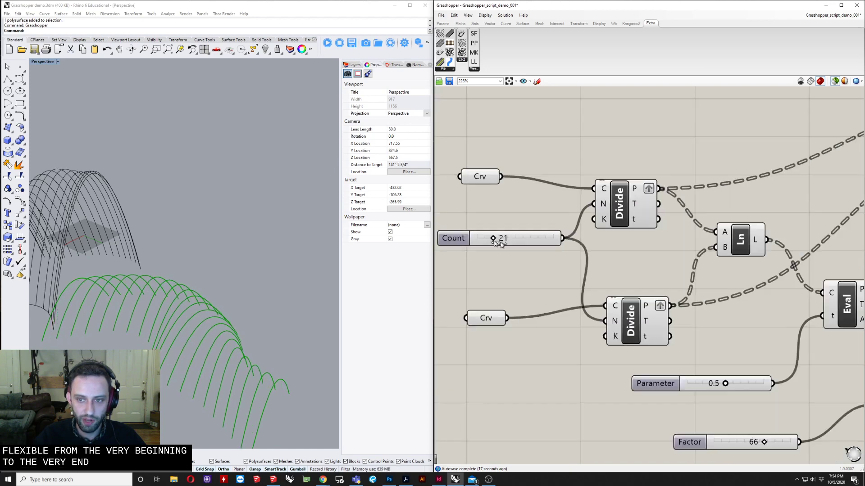
# Set the Parameter slider to 0.1 and the Factor slider to 70
pyautogui.moveTo(721, 443); pyautogui.dragTo(637, 439, button='right')
pyautogui.scroll(4, 643, 413)
pyautogui.moveTo(635, 349); pyautogui.dragTo(581, 356)
pyautogui.scroll(-4, 703, 319)
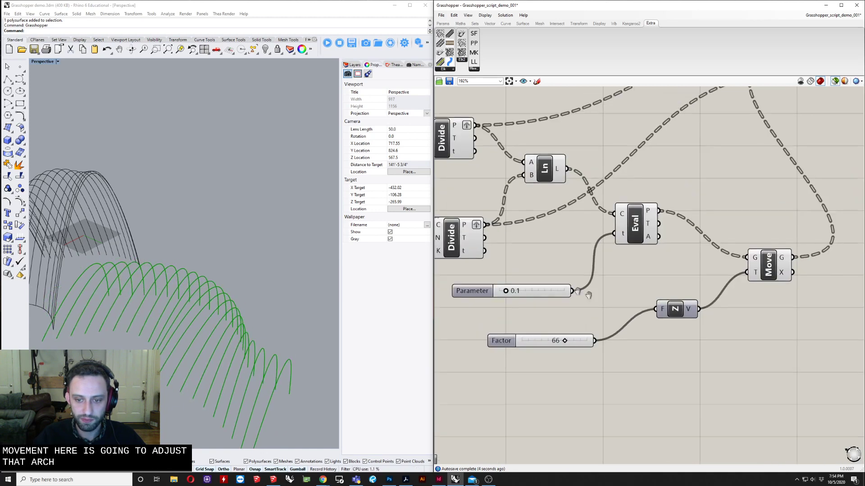
pyautogui.scroll(4, 674, 372)
pyautogui.moveTo(663, 382)
pyautogui.mouseDown()
pyautogui.moveTo(640, 382)
pyautogui.moveTo(676, 381)
pyautogui.moveTo(566, 384)
pyautogui.moveTo(732, 379)
pyautogui.moveTo(640, 380)
pyautogui.moveTo(671, 379)
pyautogui.mouseUp()
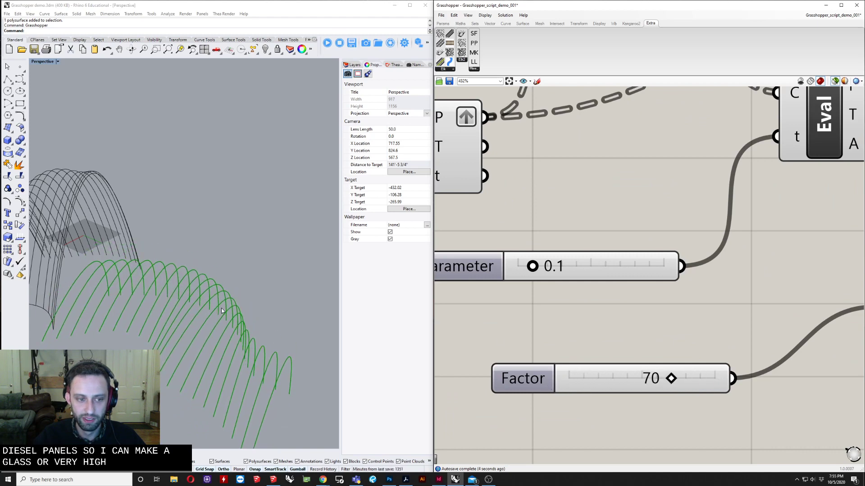
# Select the lower Divide component and nudge it slightly within the definition
pyautogui.scroll(-3, 179, 315)
pyautogui.click(621, 220)
pyautogui.scroll(-5, 620, 220)
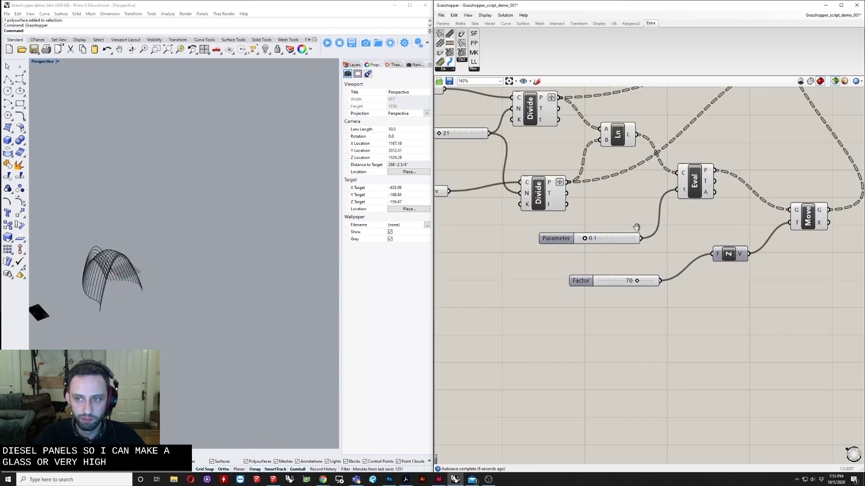
pyautogui.moveTo(636, 226); pyautogui.dragTo(602, 345, button='right')
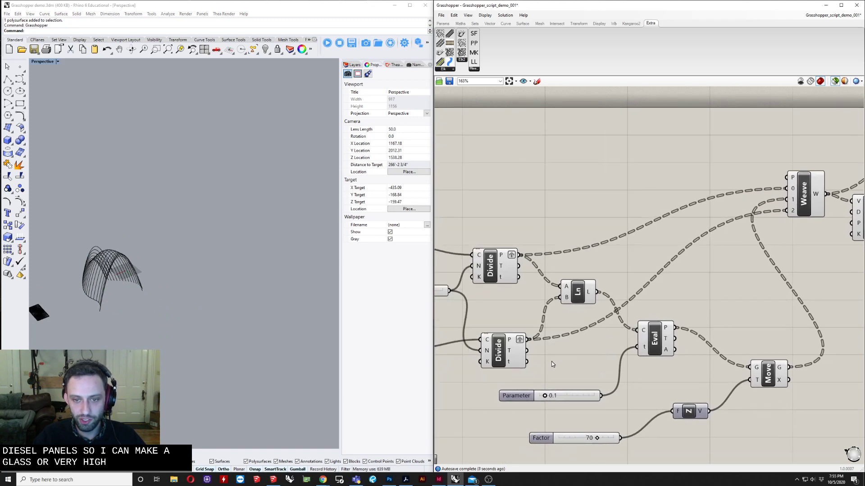
pyautogui.moveTo(552, 361); pyautogui.dragTo(595, 344, button='right')
pyautogui.scroll(-2, 567, 381)
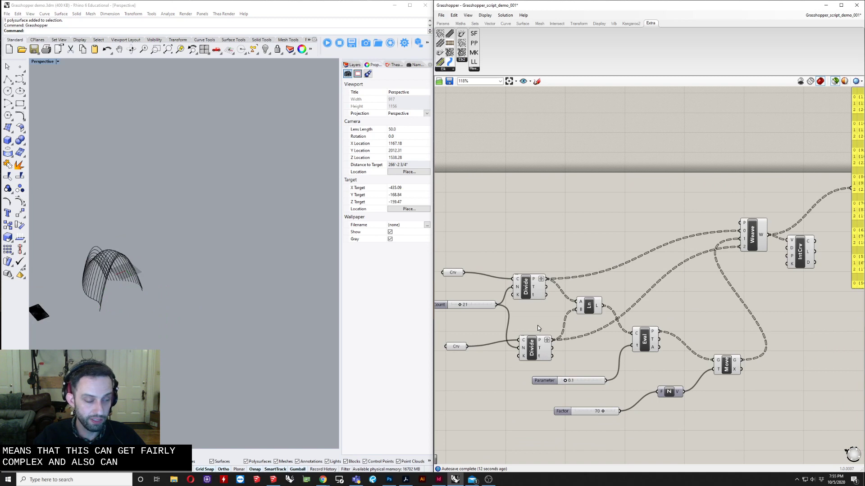
pyautogui.moveTo(536, 290)
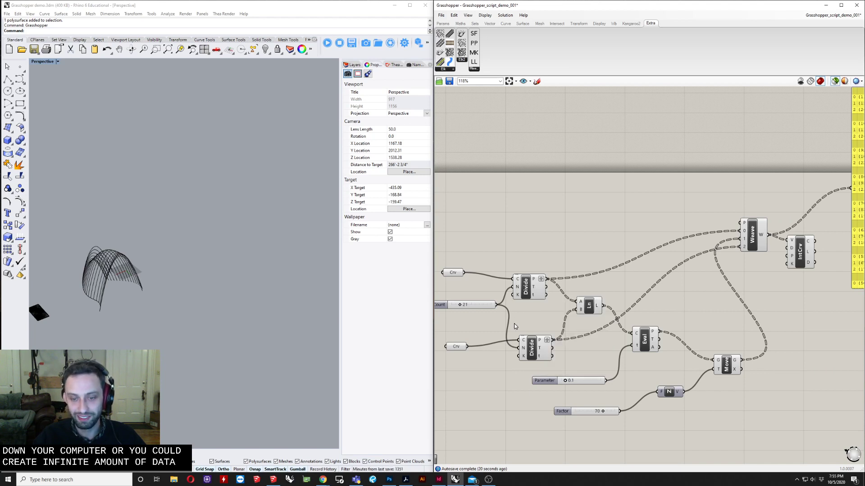
pyautogui.moveTo(533, 349); pyautogui.dragTo(526, 342)
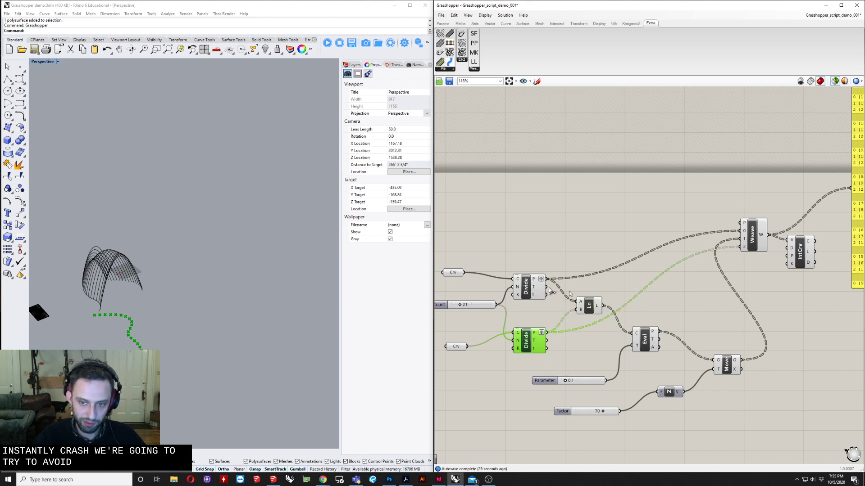
pyautogui.moveTo(578, 310); pyautogui.dragTo(570, 286, button='right')
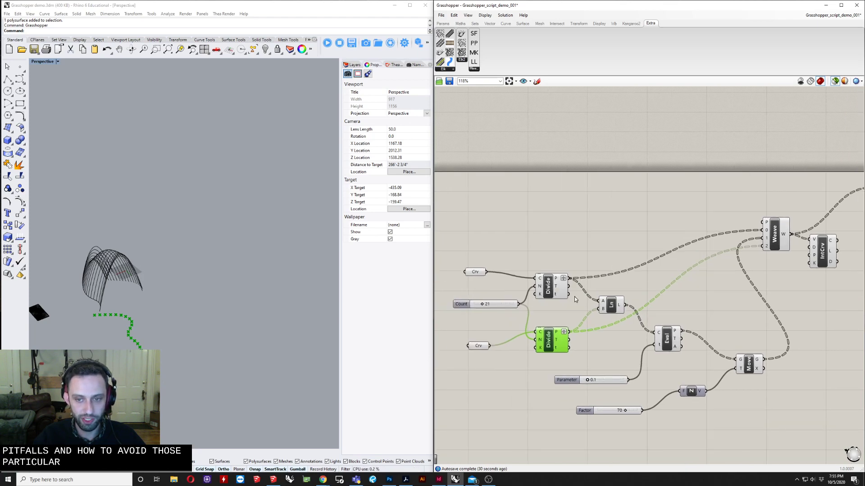
pyautogui.moveTo(619, 301); pyautogui.dragTo(539, 295, button='right')
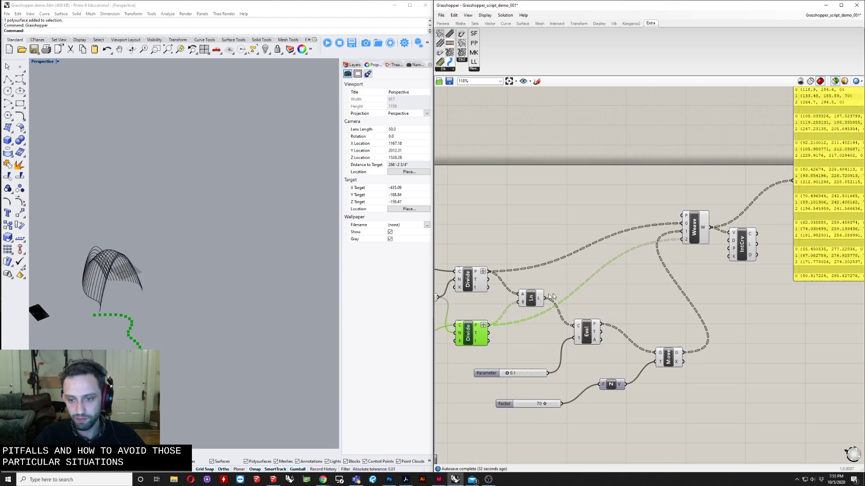
# Select the Weave, upper Divide and Ln components in turn to preview each stage in Rhino
pyautogui.moveTo(713, 290); pyautogui.dragTo(697, 295, button='right')
pyautogui.moveTo(680, 231); pyautogui.dragTo(673, 227)
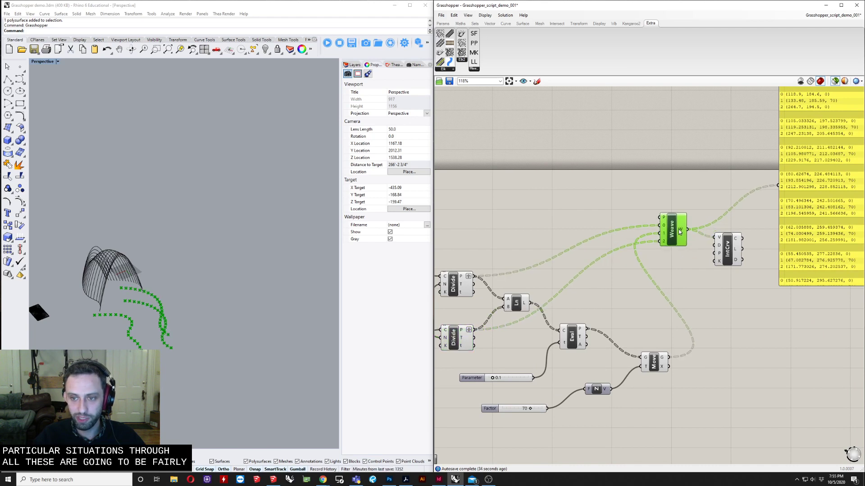
pyautogui.moveTo(582, 269); pyautogui.dragTo(677, 270, button='right')
pyautogui.click(549, 282)
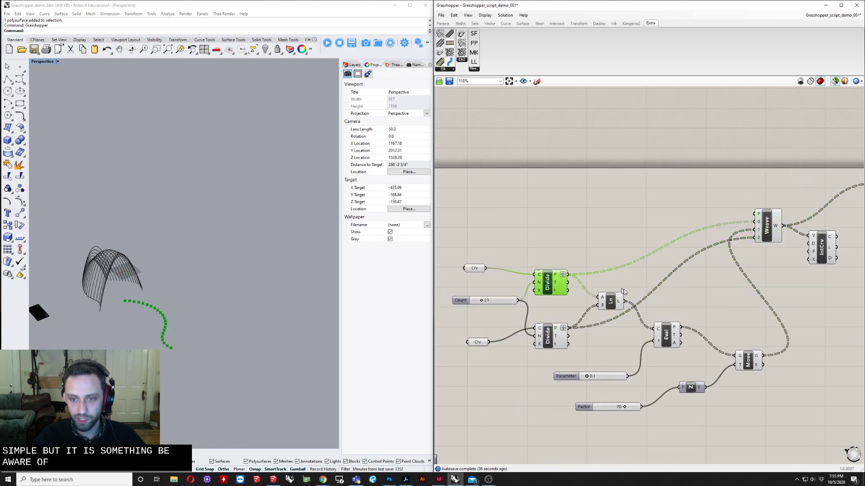
pyautogui.click(617, 301)
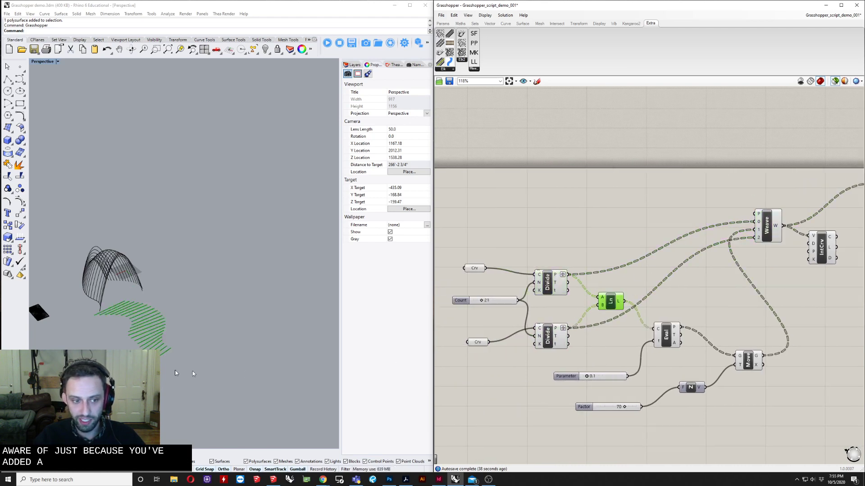
# Select both Divide components together to preview their division points
pyautogui.scroll(5, 176, 373)
pyautogui.click(547, 279)
pyautogui.keyDown('shift'); pyautogui.click(549, 346); pyautogui.keyUp('shift')
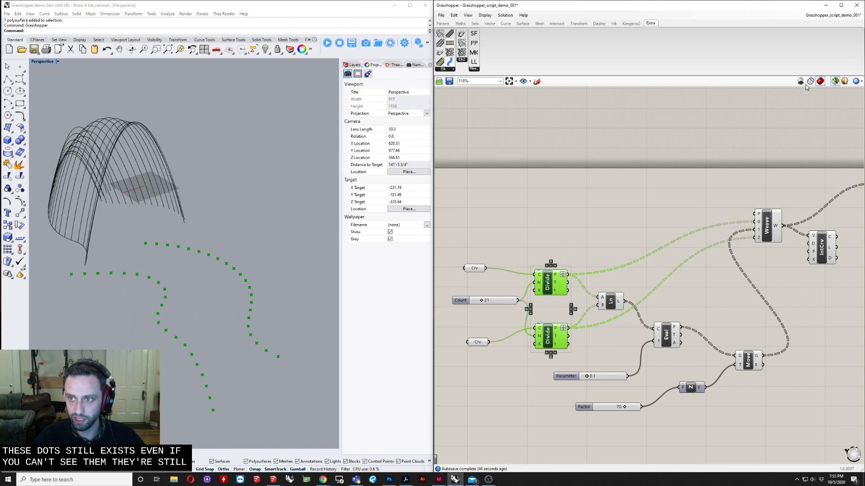
# Switch the canvas preview mode to display geometry of all components, not only selected ones
pyautogui.click(838, 84)
pyautogui.click(675, 219)
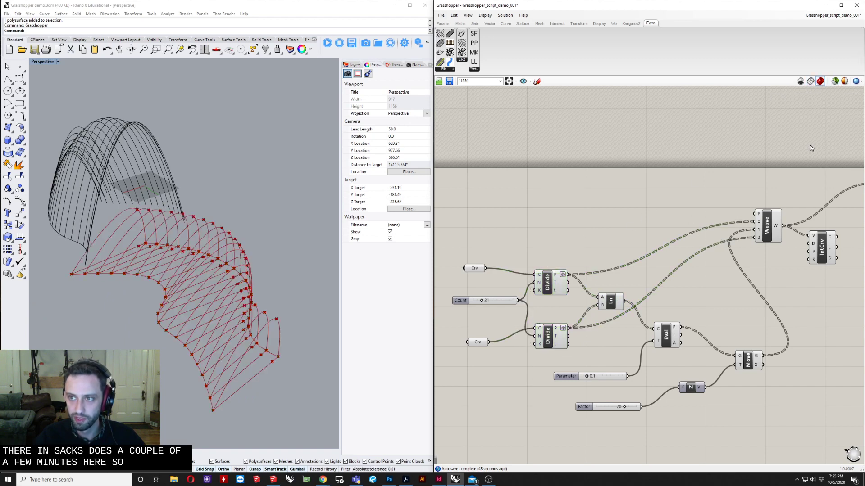
# Switch to selected-only preview and select the Weave and IntCrv components to preview them
pyautogui.moveTo(813, 109); pyautogui.dragTo(721, 166, button='right')
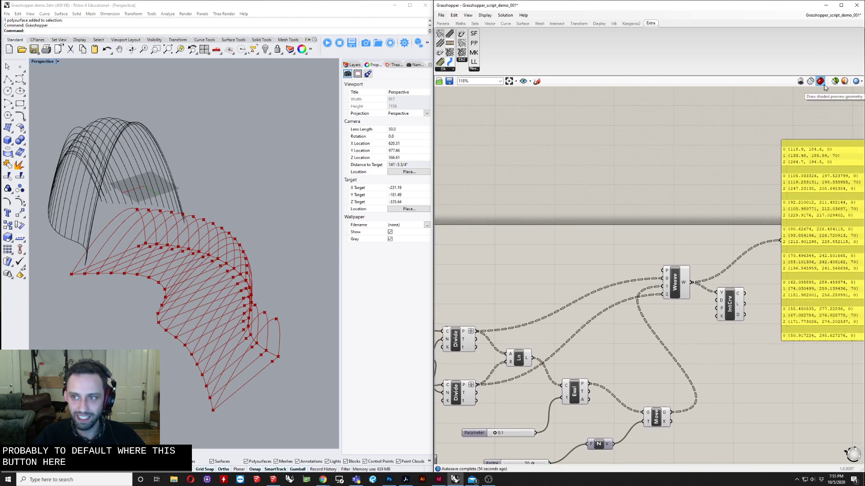
pyautogui.scroll(-1, 655, 239)
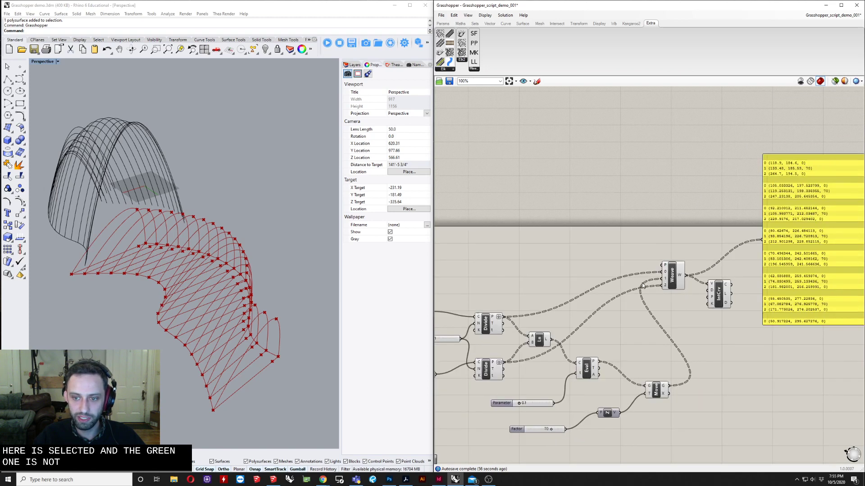
pyautogui.moveTo(641, 283); pyautogui.dragTo(735, 210, button='right')
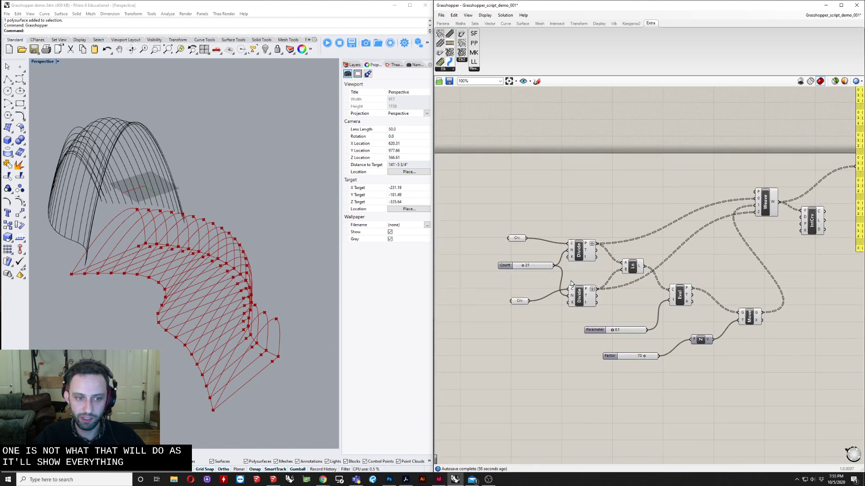
pyautogui.scroll(-2, 636, 258)
pyautogui.moveTo(636, 258); pyautogui.dragTo(698, 252, button='right')
pyautogui.scroll(1, 565, 251)
pyautogui.click(835, 81)
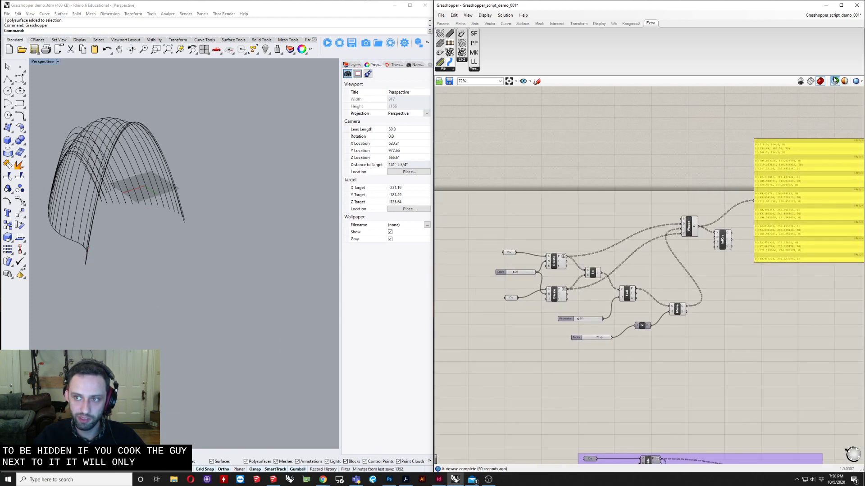
pyautogui.click(691, 227)
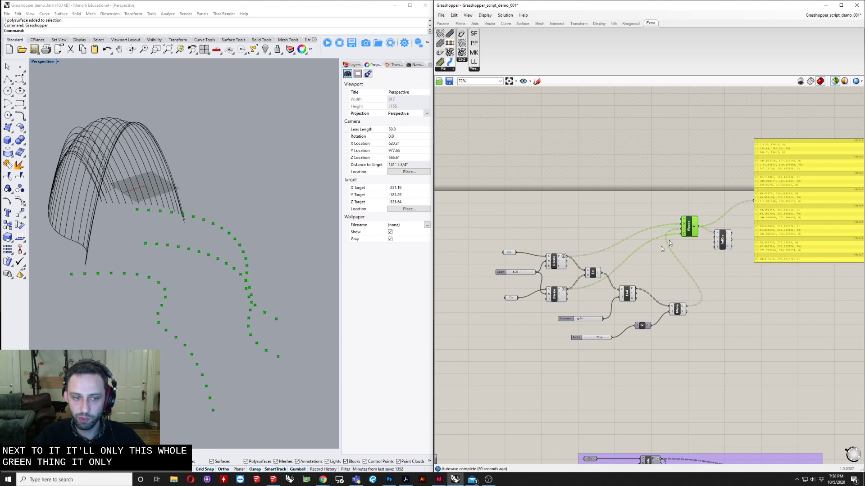
pyautogui.click(726, 235)
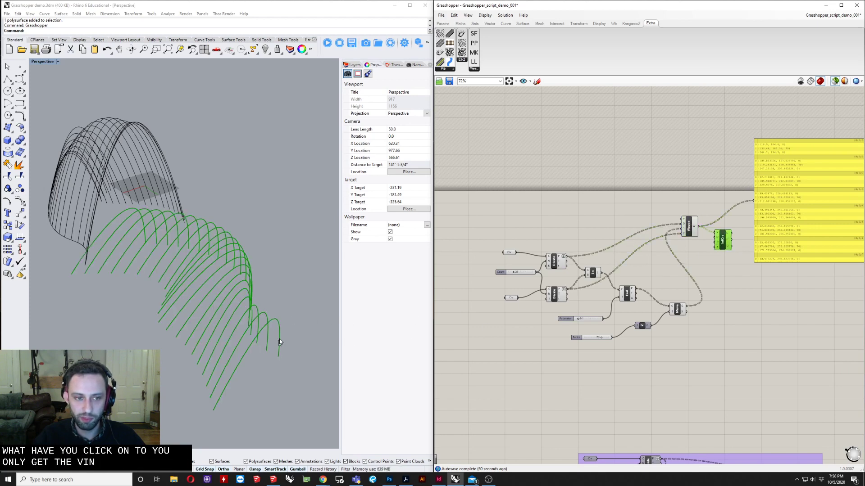
# Switch the canvas preview mode back to displaying all components' geometry
pyautogui.moveTo(279, 339); pyautogui.dragTo(233, 326, button='right')
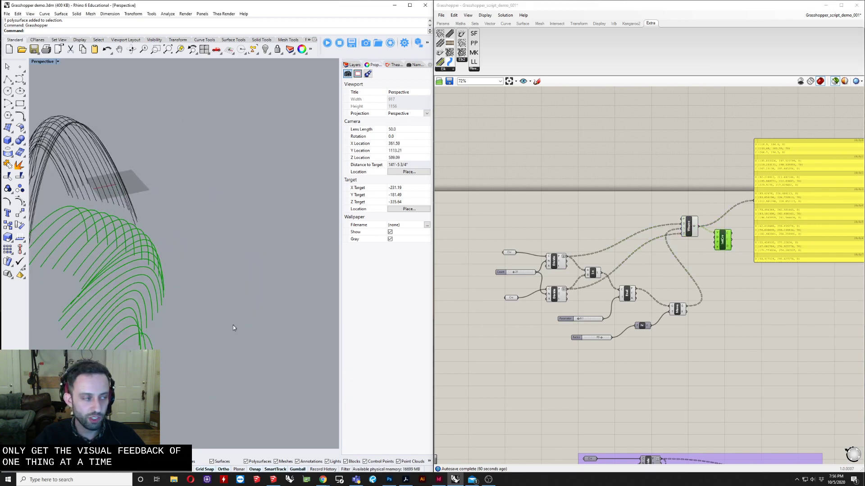
pyautogui.moveTo(176, 313); pyautogui.dragTo(180, 312, button='right')
pyautogui.scroll(-3, 180, 311)
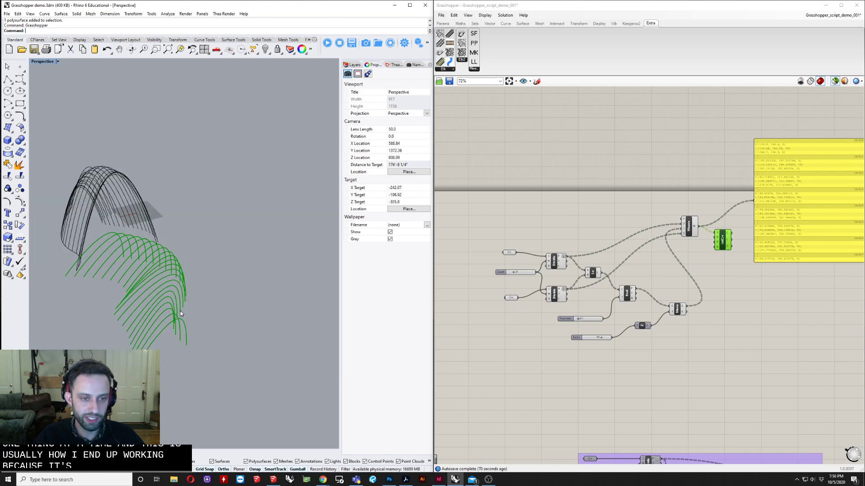
pyautogui.click(835, 83)
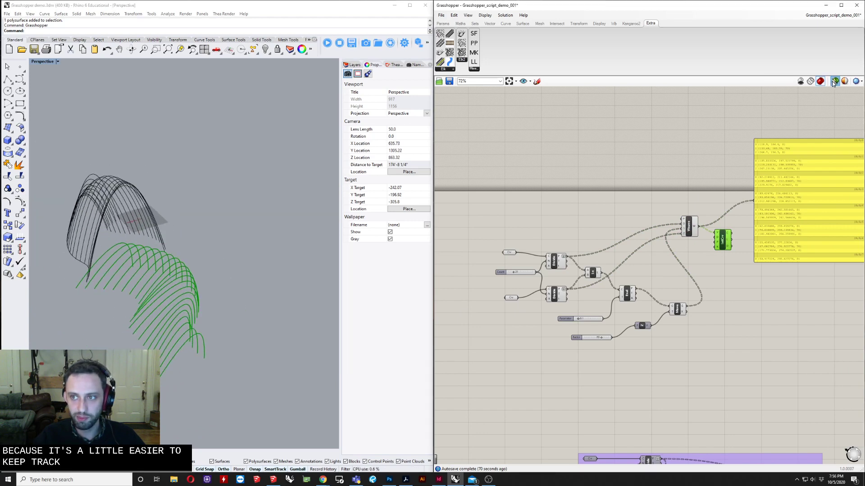
pyautogui.click(835, 83)
pyautogui.click(755, 122)
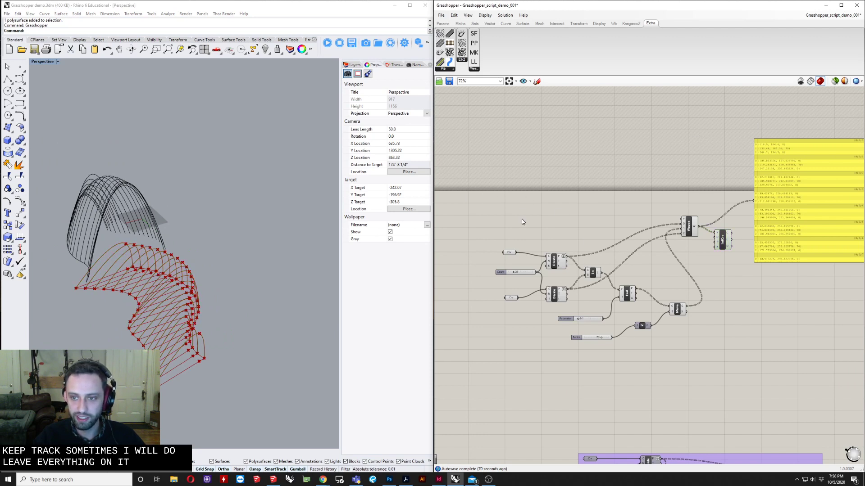
# Select all components of the definition and group them
pyautogui.moveTo(476, 188); pyautogui.dragTo(710, 361)
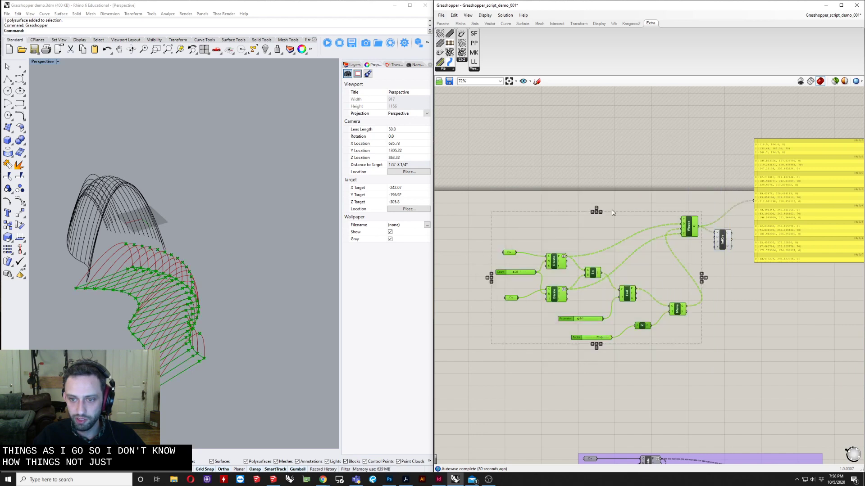
pyautogui.rightClick(582, 232)
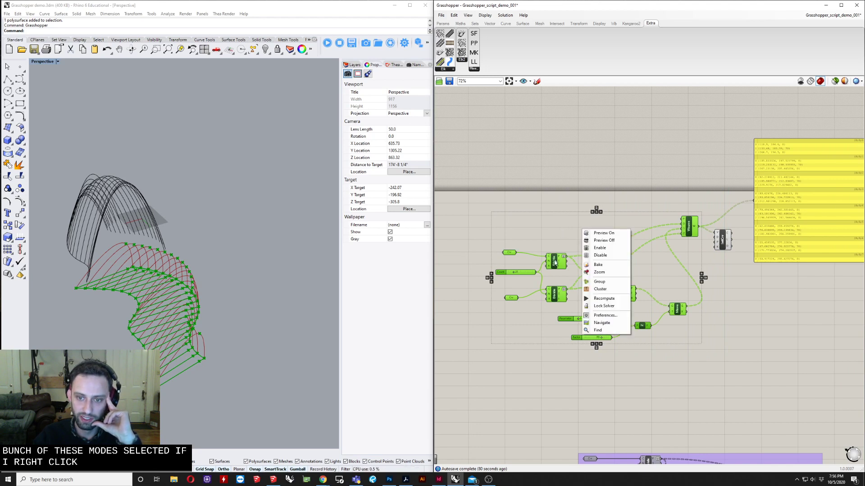
pyautogui.click(605, 282)
# Turn the preview off for all components in the group
pyautogui.moveTo(649, 269)
pyautogui.mouseDown()
pyautogui.moveTo(609, 277)
pyautogui.moveTo(633, 271)
pyautogui.mouseUp()
pyautogui.moveTo(463, 199); pyautogui.dragTo(716, 389)
pyautogui.rightClick(624, 258)
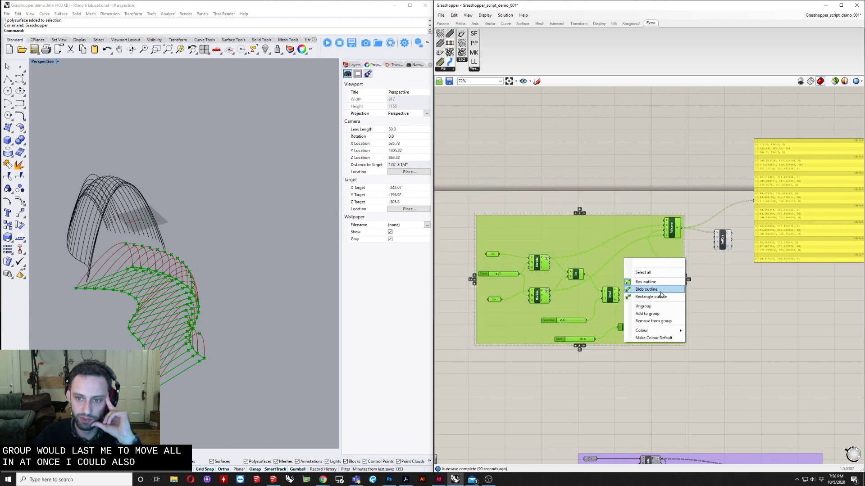
pyautogui.rightClick(650, 201)
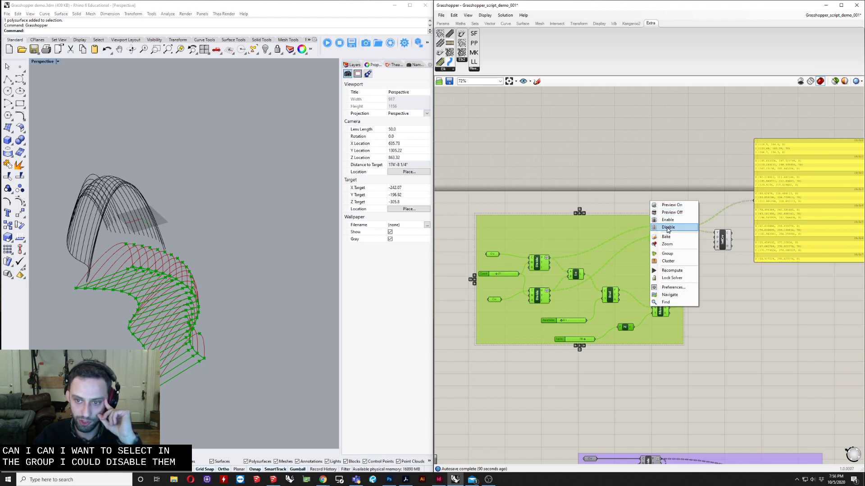
pyautogui.click(676, 213)
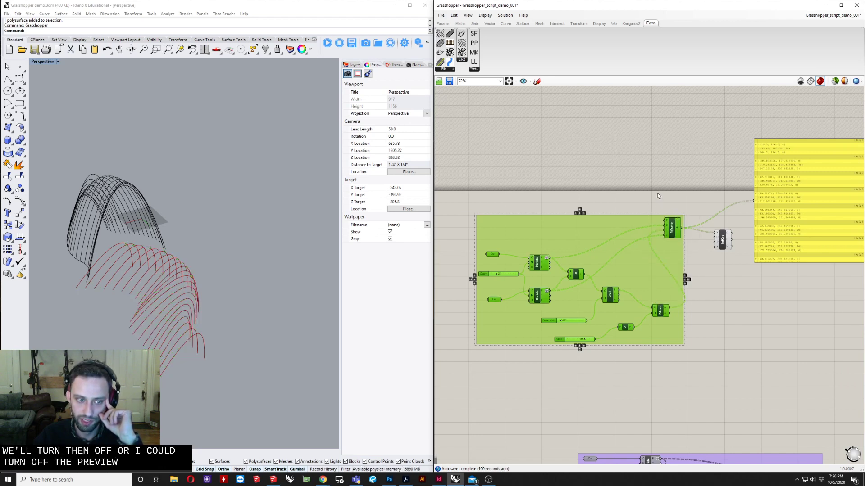
pyautogui.click(657, 193)
# Temporarily preview only selected components, selecting Weave, Eval and Ln in turn
pyautogui.moveTo(735, 287); pyautogui.dragTo(719, 308, button='right')
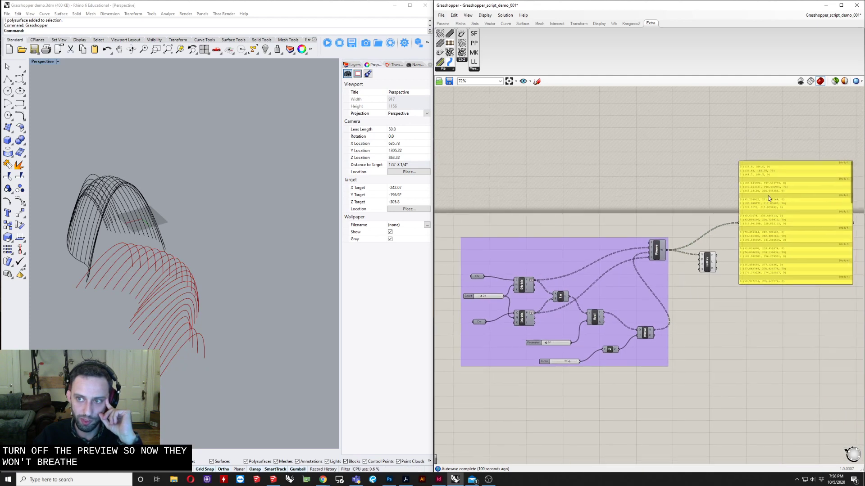
pyautogui.click(659, 244)
pyautogui.click(838, 82)
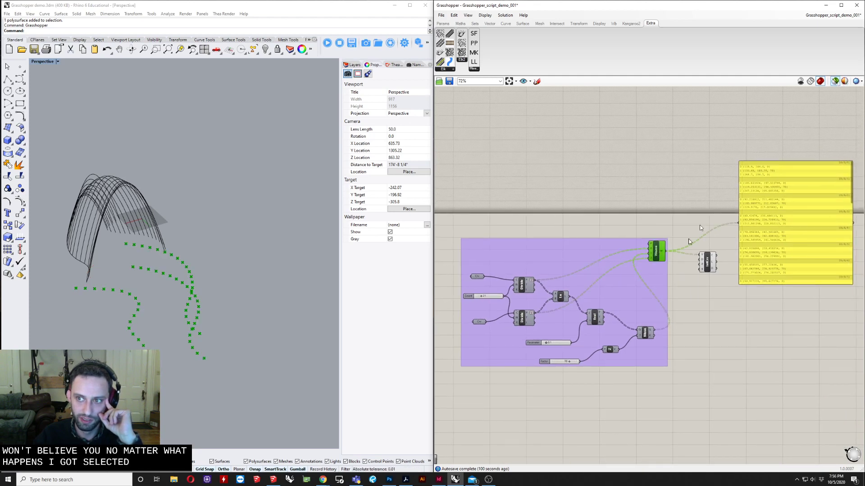
pyautogui.click(594, 316)
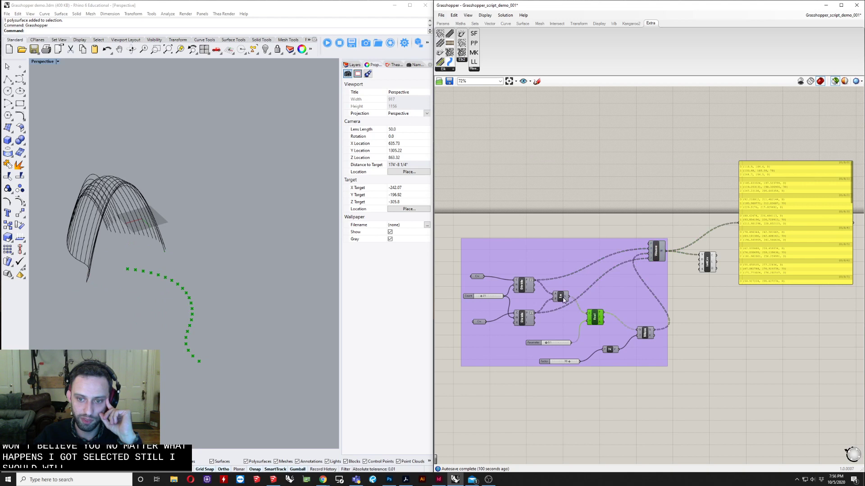
pyautogui.click(561, 296)
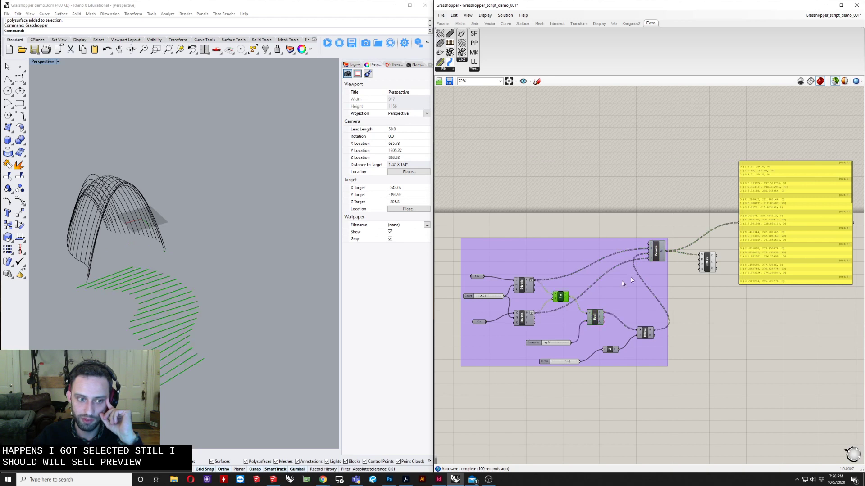
pyautogui.click(834, 82)
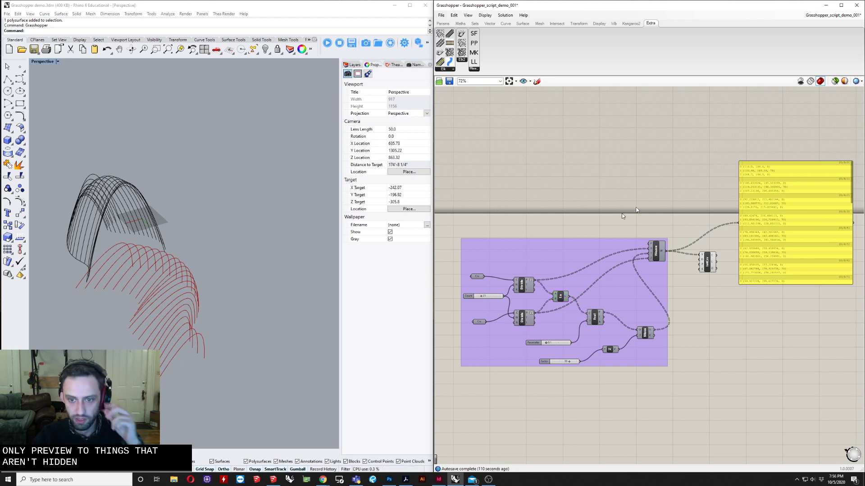
# Turn the preview back on for the Weave component alone
pyautogui.click(652, 216)
pyautogui.moveTo(652, 216)
pyautogui.mouseDown(button='right')
pyautogui.moveTo(609, 233)
pyautogui.moveTo(654, 227)
pyautogui.mouseUp(button='right')
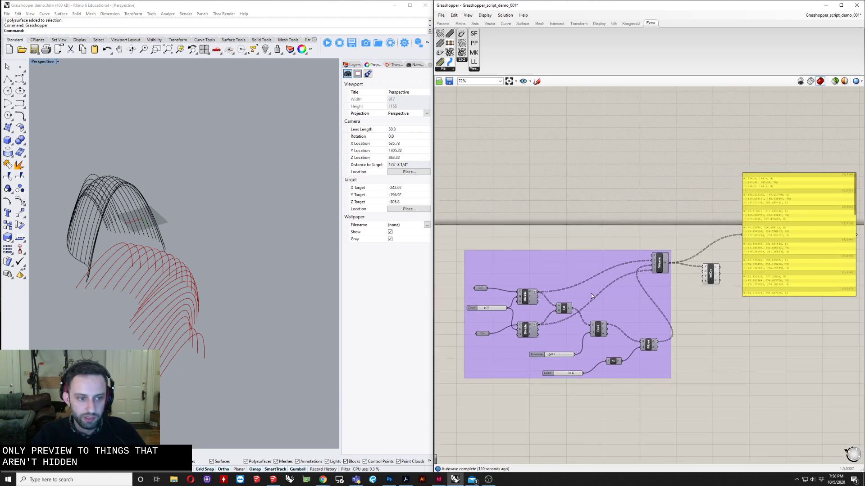
pyautogui.moveTo(228, 304); pyautogui.dragTo(265, 307, button='right')
pyautogui.moveTo(640, 268); pyautogui.dragTo(592, 264, button='right')
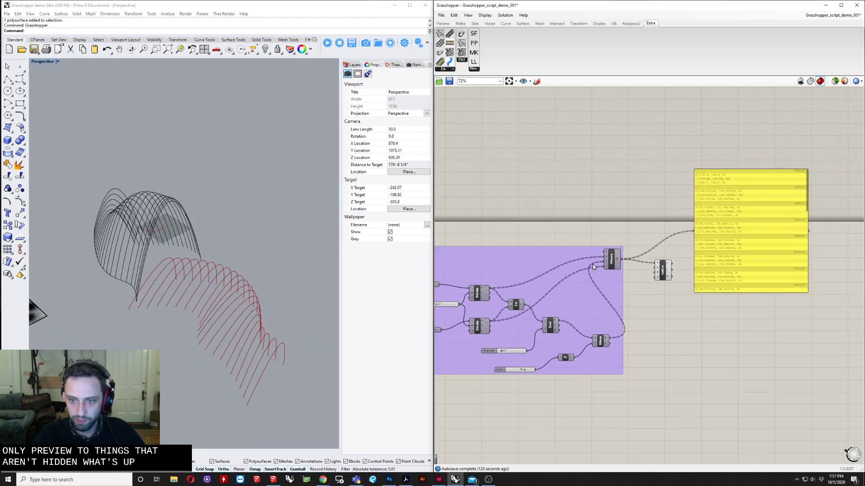
pyautogui.click(611, 259)
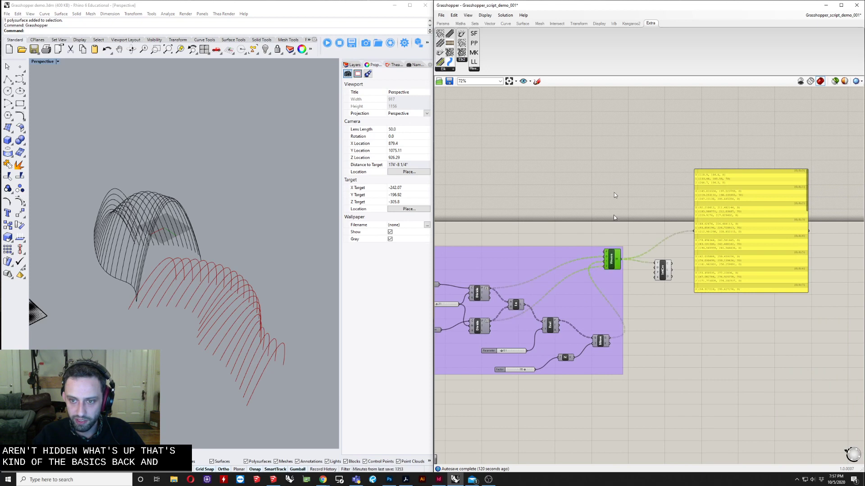
pyautogui.scroll(4, 614, 215)
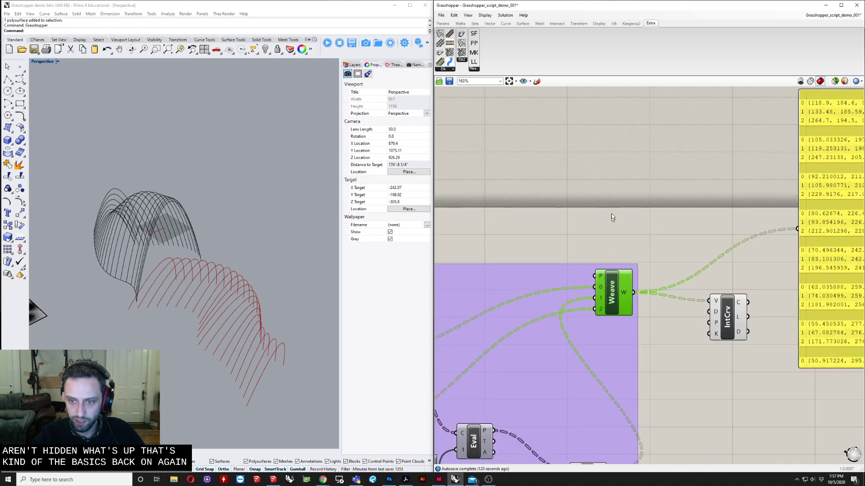
pyautogui.rightClick(613, 289)
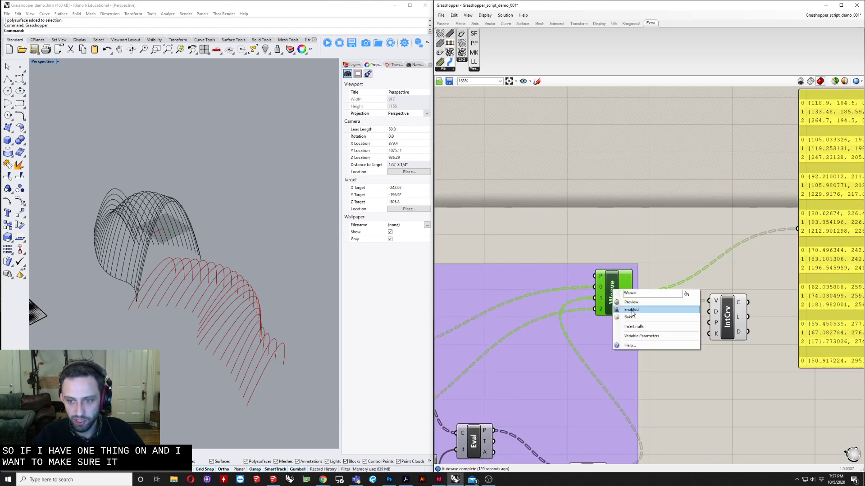
pyautogui.rightClick(611, 299)
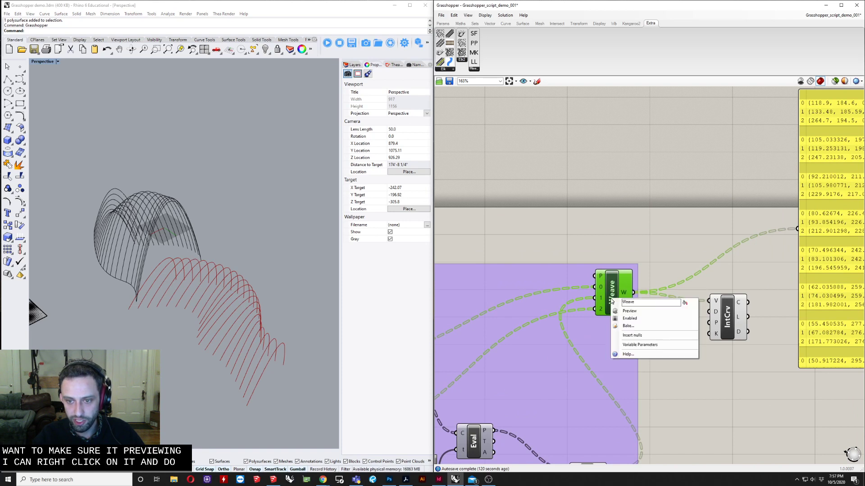
pyautogui.click(631, 311)
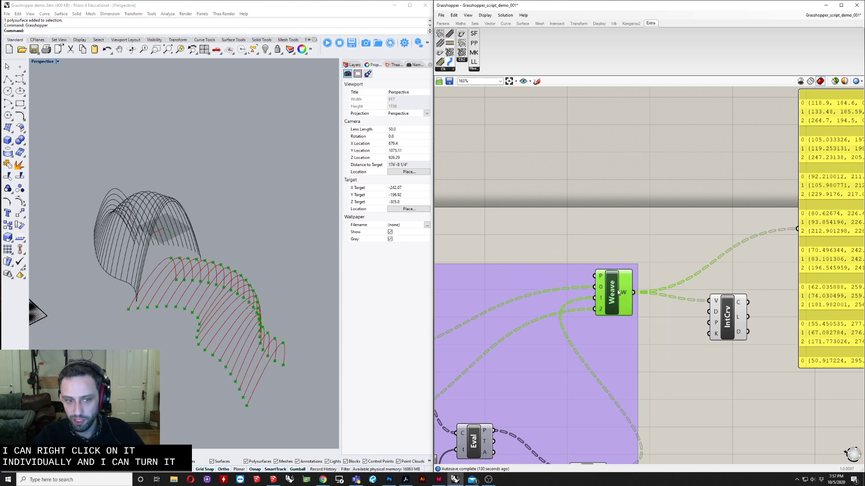
# Disable the Weave component
pyautogui.rightClick(614, 296)
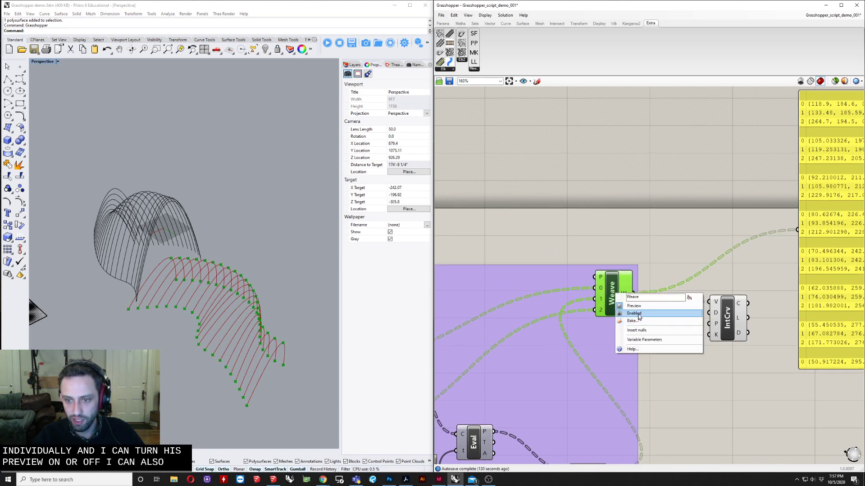
pyautogui.click(639, 314)
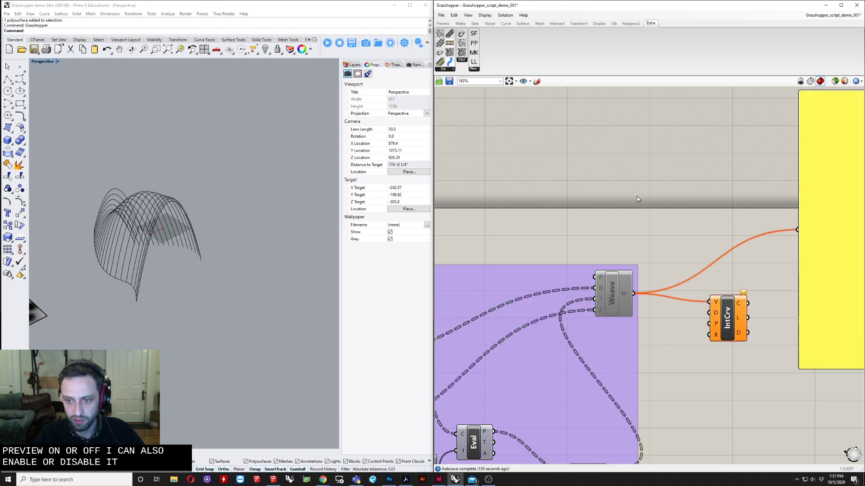
pyautogui.scroll(-5, 636, 197)
pyautogui.scroll(7, 629, 230)
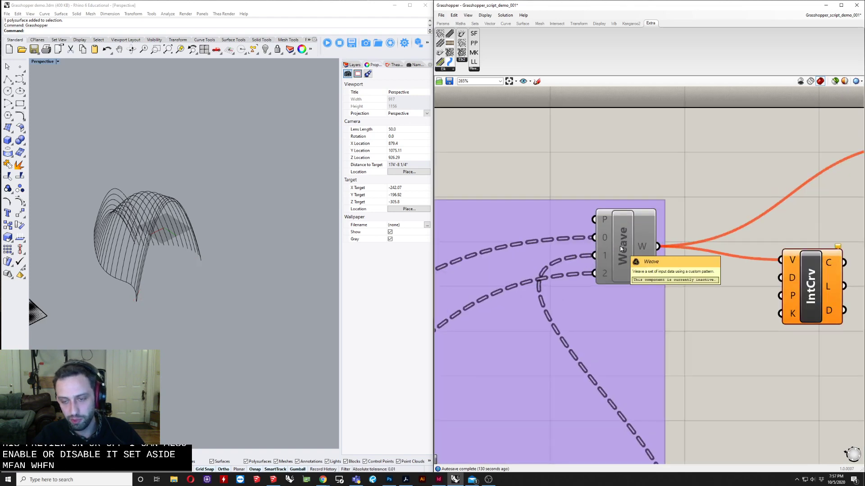
# Examine the disabled Weave component and its dashed downstream wires around the group
pyautogui.click(623, 247)
pyautogui.scroll(-3, 623, 246)
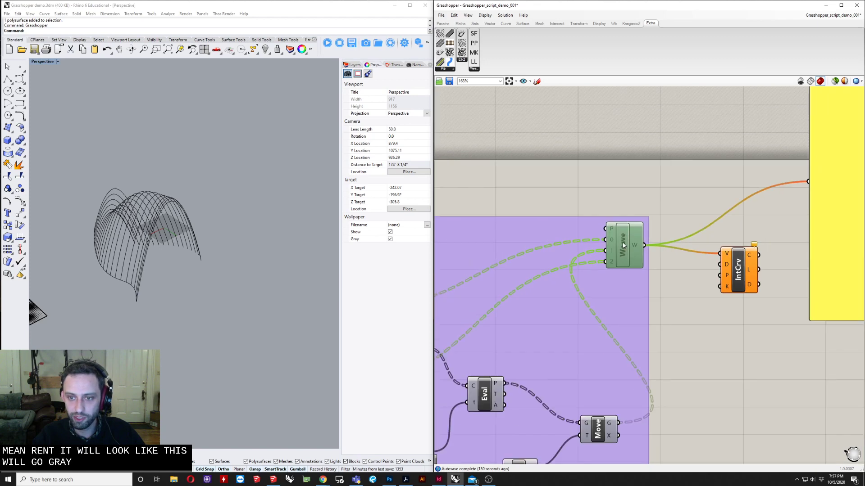
pyautogui.rightClick(624, 245)
pyautogui.click(655, 120)
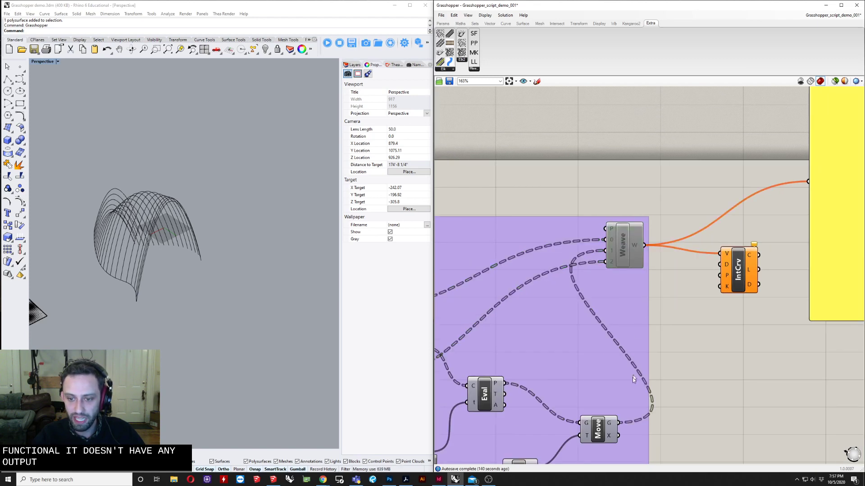
pyautogui.click(617, 435)
pyautogui.moveTo(606, 363); pyautogui.dragTo(675, 318, button='right')
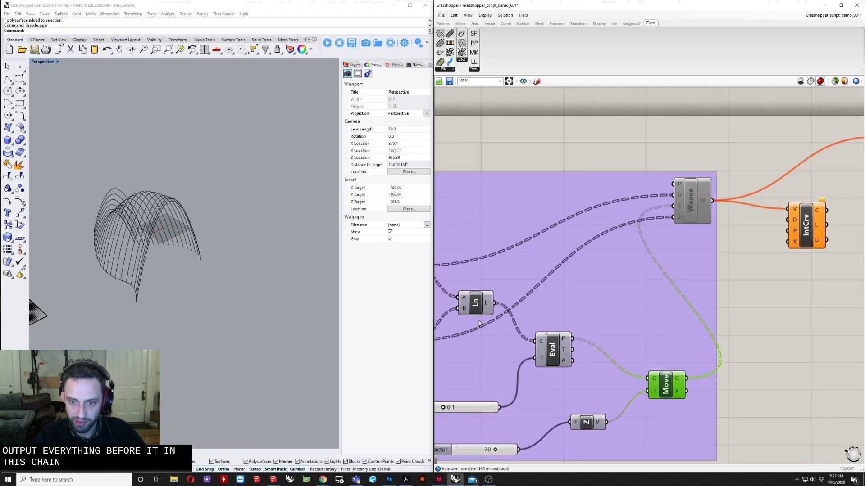
pyautogui.moveTo(578, 344); pyautogui.dragTo(694, 301, button='right')
pyautogui.click(793, 173)
pyautogui.moveTo(792, 173); pyautogui.dragTo(541, 266, button='right')
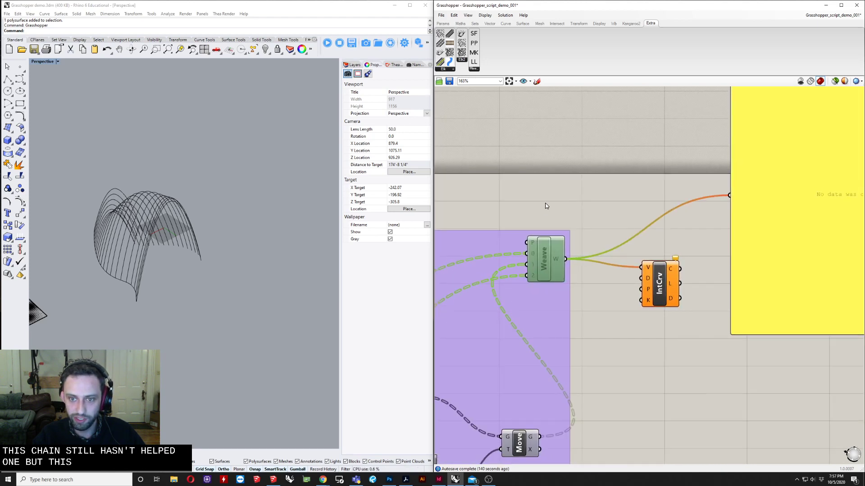
# Re-enable the Weave component so its output flows to IntCrv again
pyautogui.rightClick(555, 259)
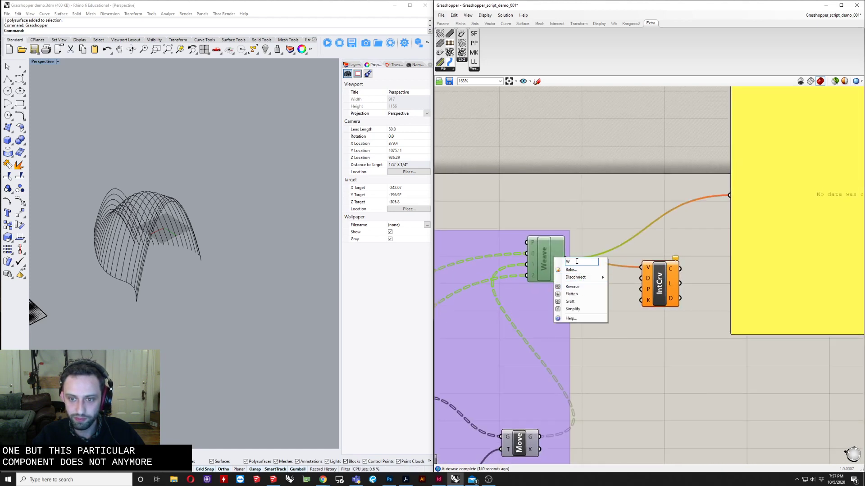
pyautogui.rightClick(544, 254)
pyautogui.rightClick(545, 254)
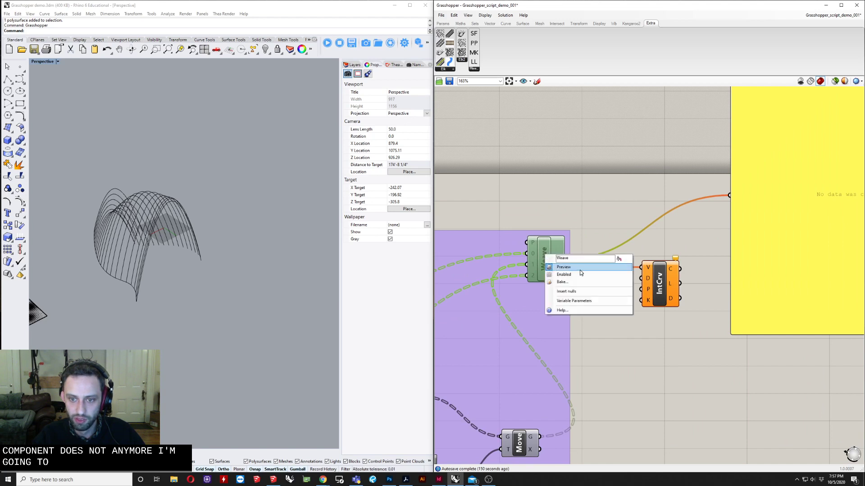
pyautogui.click(579, 273)
pyautogui.rightClick(552, 249)
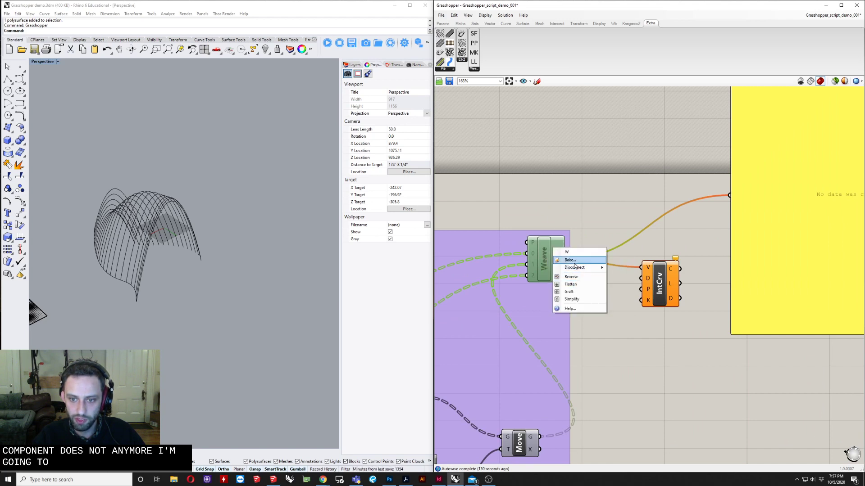
pyautogui.click(570, 275)
pyautogui.rightClick(542, 249)
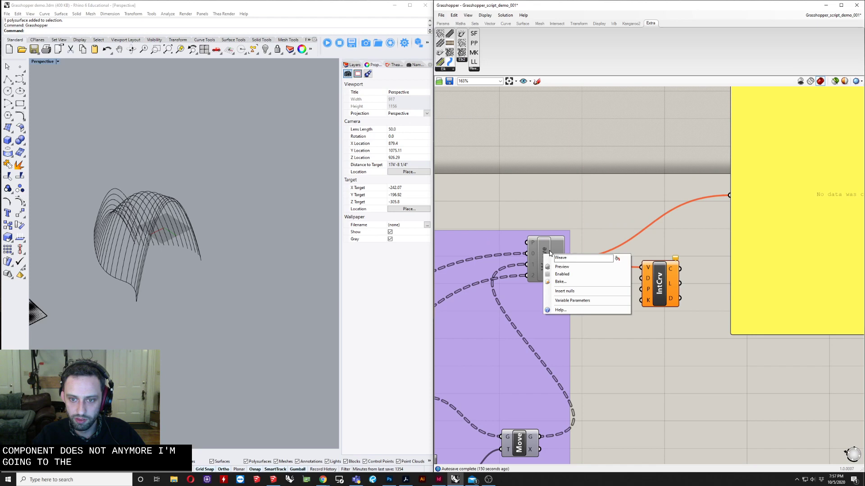
pyautogui.click(557, 273)
pyautogui.scroll(-3, 557, 221)
pyautogui.moveTo(557, 222); pyautogui.dragTo(558, 238, button='right')
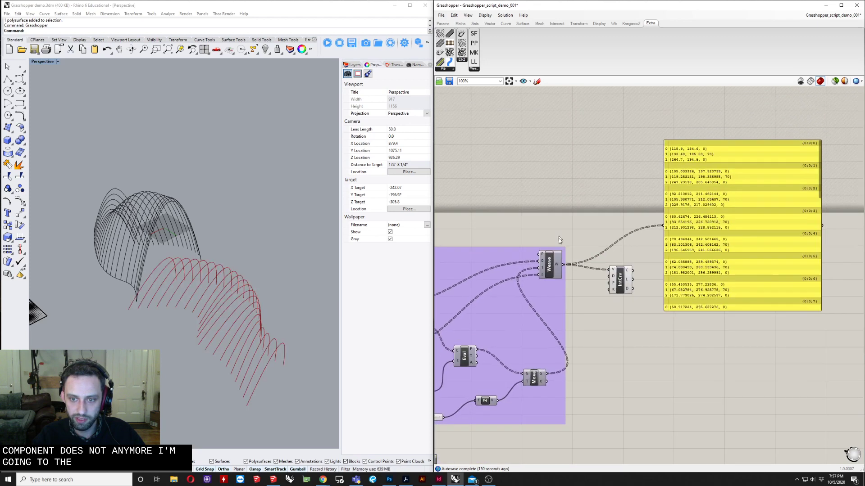
pyautogui.scroll(4, 553, 253)
pyautogui.click(553, 253)
pyautogui.rightClick(555, 256)
pyautogui.click(569, 280)
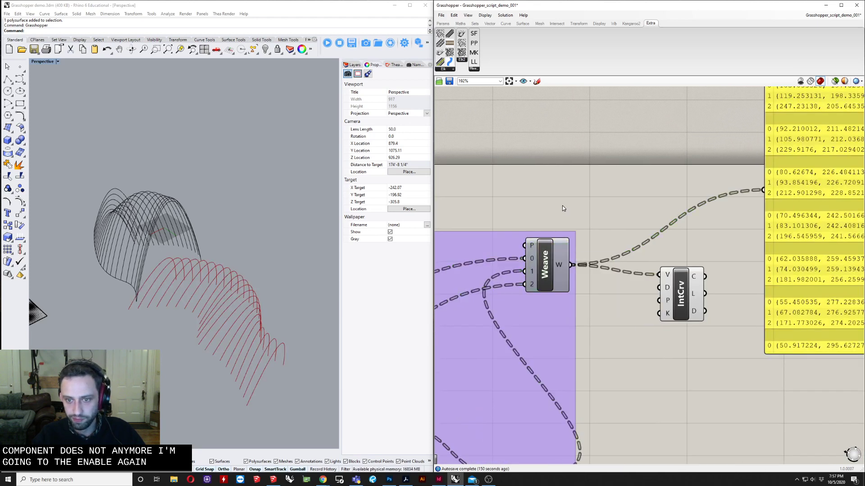
# Browse the canvas context menu and the radial canvas menu without choosing a command
pyautogui.click(543, 254)
pyautogui.rightClick(553, 195)
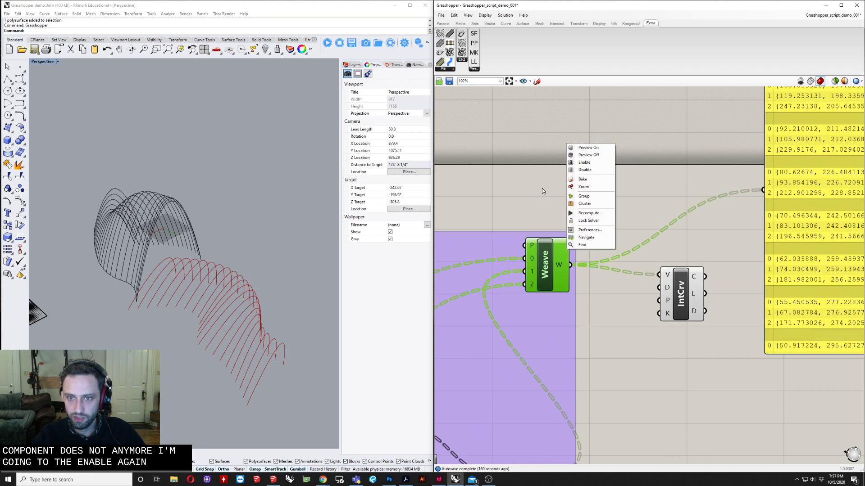
pyautogui.click(543, 188)
pyautogui.rightClick(539, 188)
pyautogui.click(526, 185)
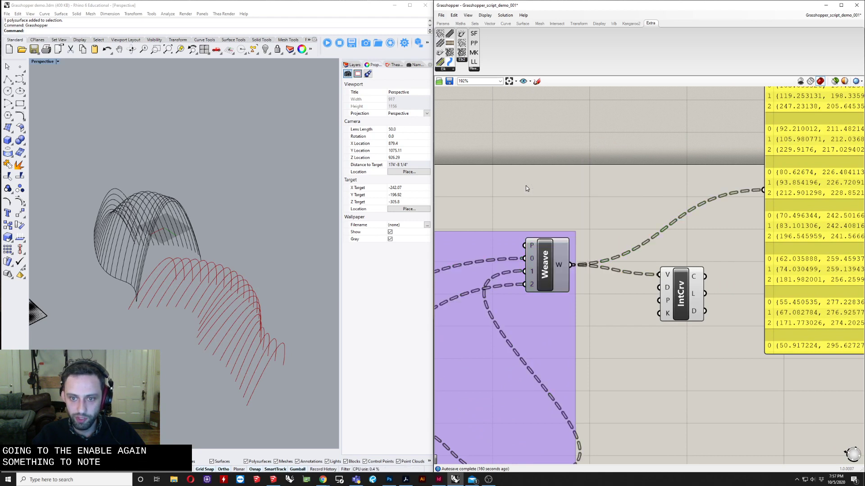
pyautogui.middleClick(523, 188)
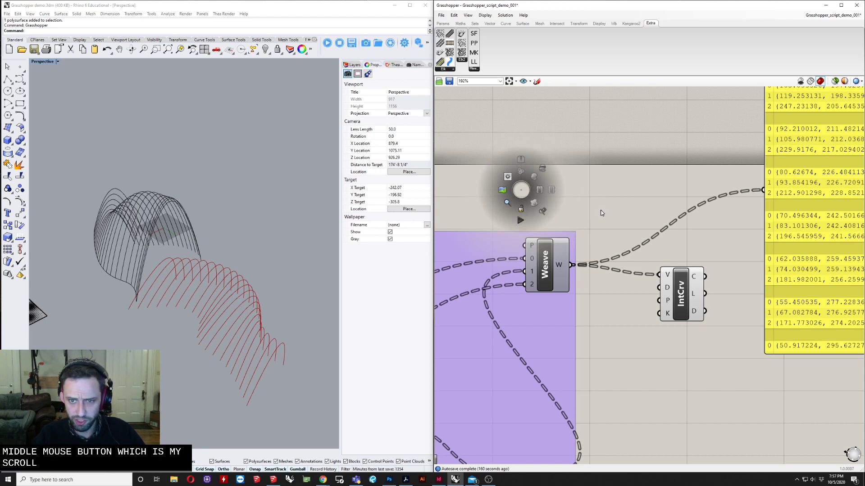
pyautogui.rightClick(528, 176)
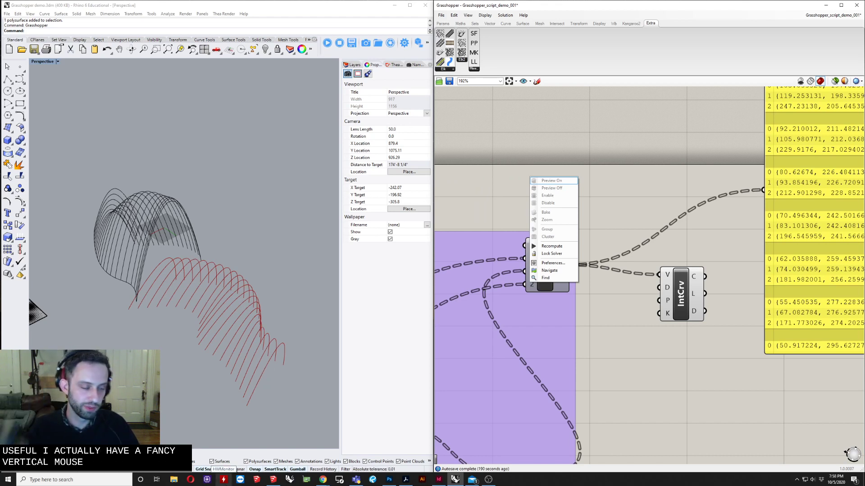
pyautogui.click(669, 216)
# Disable the Grasshopper solver from the radial canvas menu
pyautogui.middleClick(557, 183)
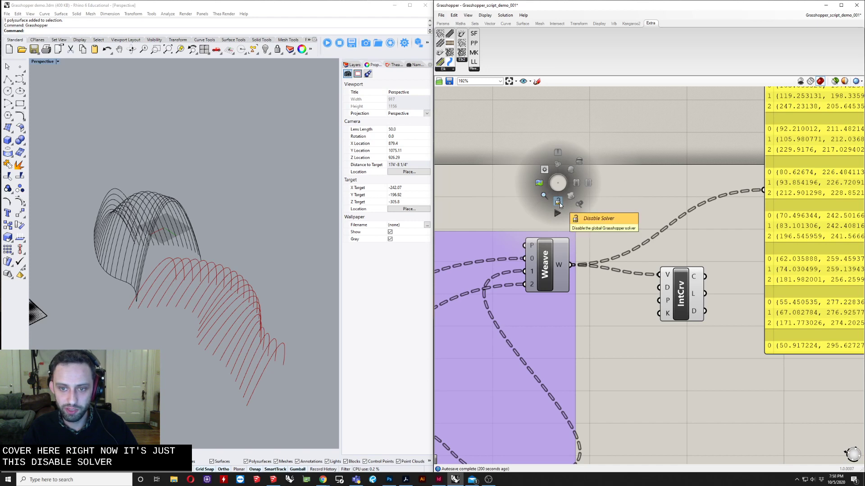
pyautogui.click(559, 202)
pyautogui.scroll(-10, 607, 197)
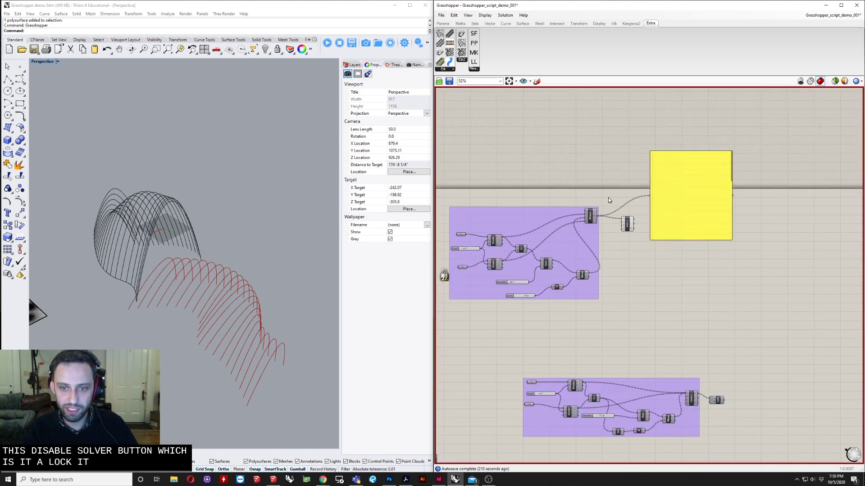
pyautogui.moveTo(582, 203); pyautogui.dragTo(649, 181, button='right')
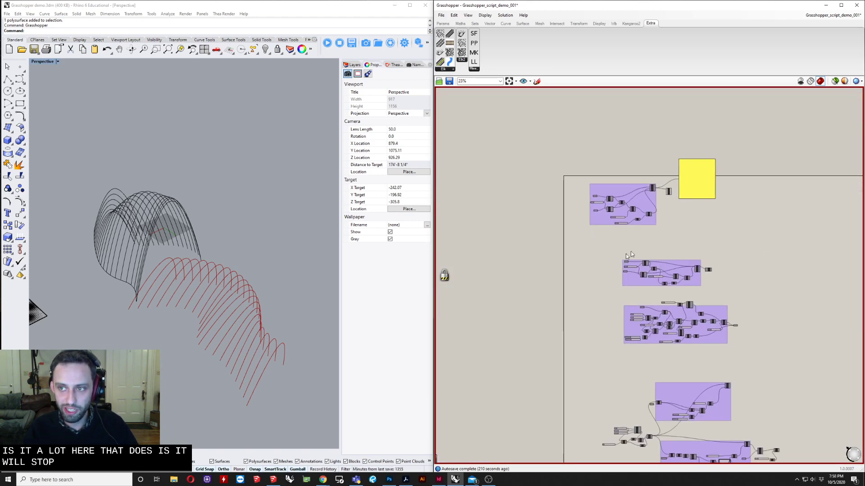
pyautogui.moveTo(645, 344); pyautogui.dragTo(589, 318, button='right')
pyautogui.scroll(3, 599, 153)
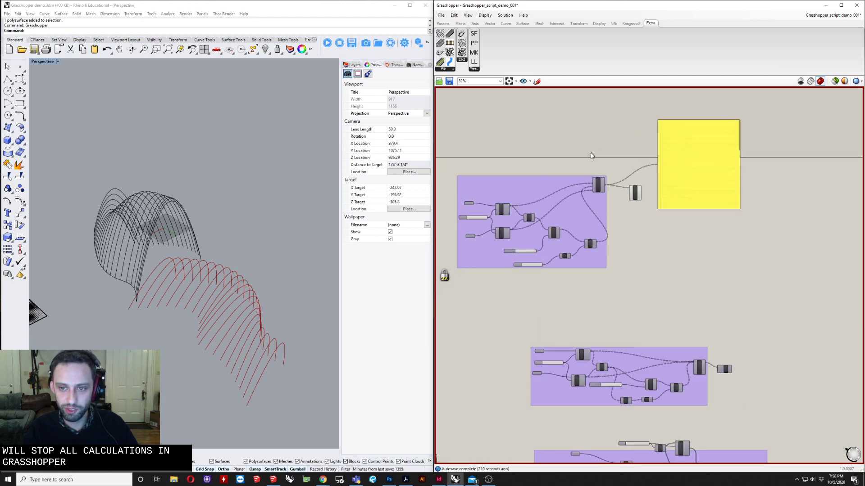
pyautogui.moveTo(608, 197); pyautogui.dragTo(648, 217, button='right')
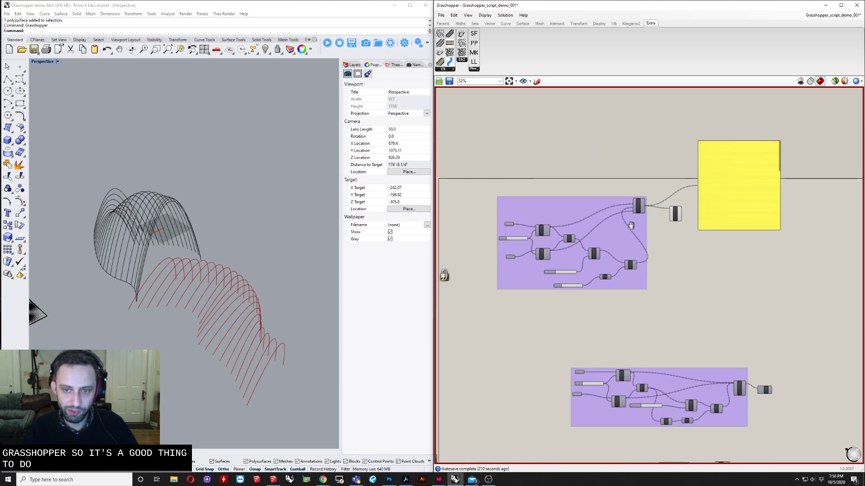
pyautogui.scroll(3, 642, 198)
pyautogui.click(643, 216)
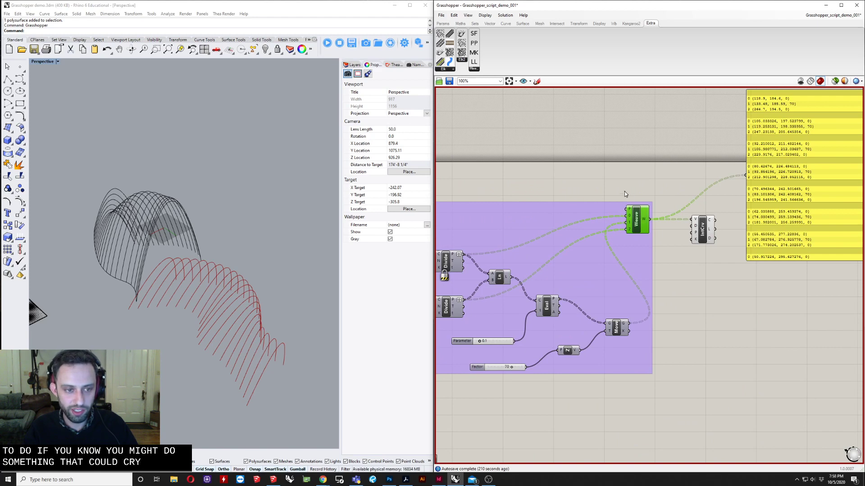
# Wire the Move output into IntCrv's P input, then clear that input's values
pyautogui.moveTo(620, 185); pyautogui.dragTo(602, 198, button='right')
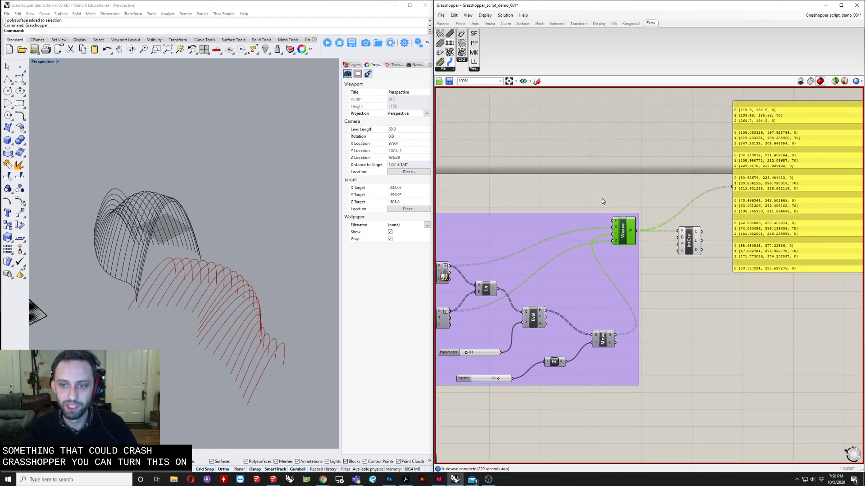
pyautogui.moveTo(615, 336); pyautogui.dragTo(678, 244)
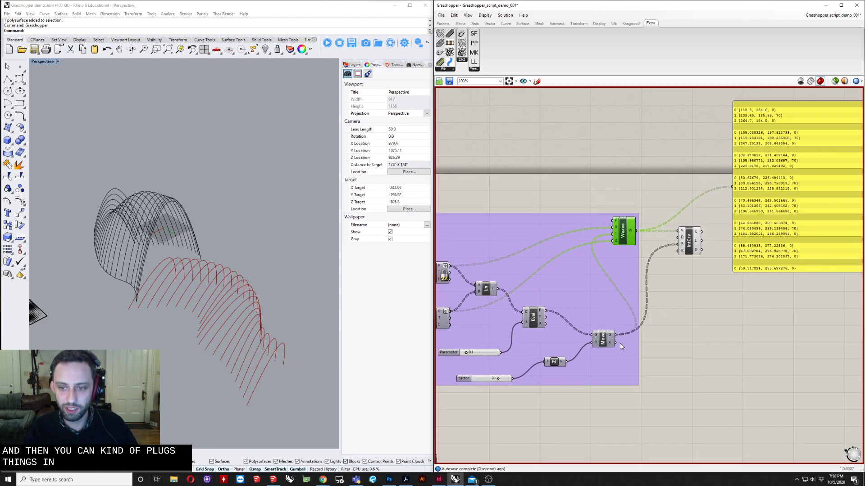
pyautogui.moveTo(617, 337); pyautogui.dragTo(645, 303)
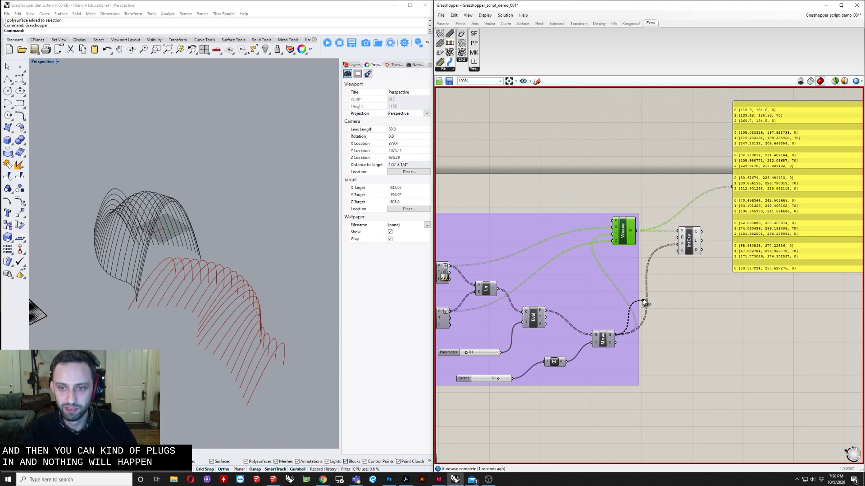
pyautogui.rightClick(682, 245)
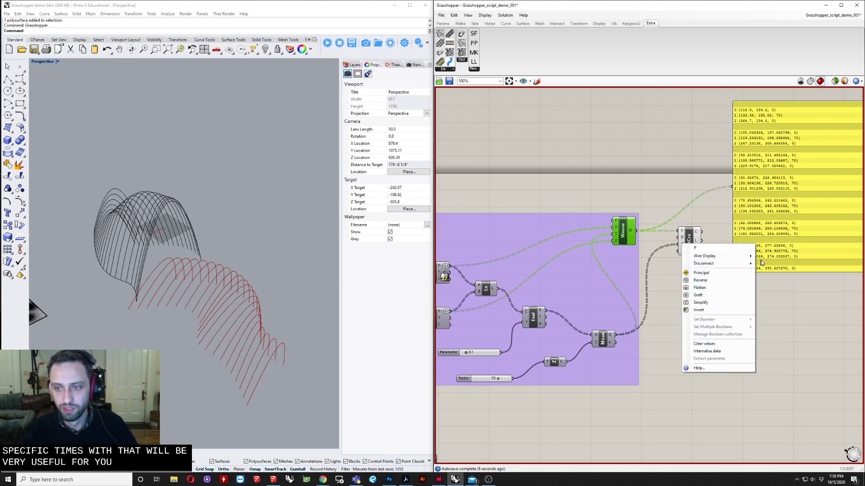
pyautogui.click(712, 344)
# Inspect the Divide components and the wires connecting them up close
pyautogui.moveTo(579, 266); pyautogui.dragTo(653, 240, button='right')
pyautogui.scroll(4, 649, 234)
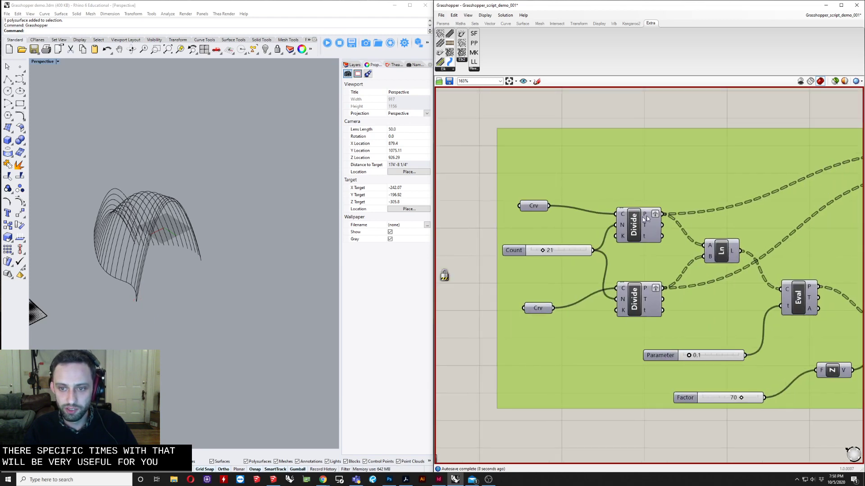
pyautogui.click(626, 212)
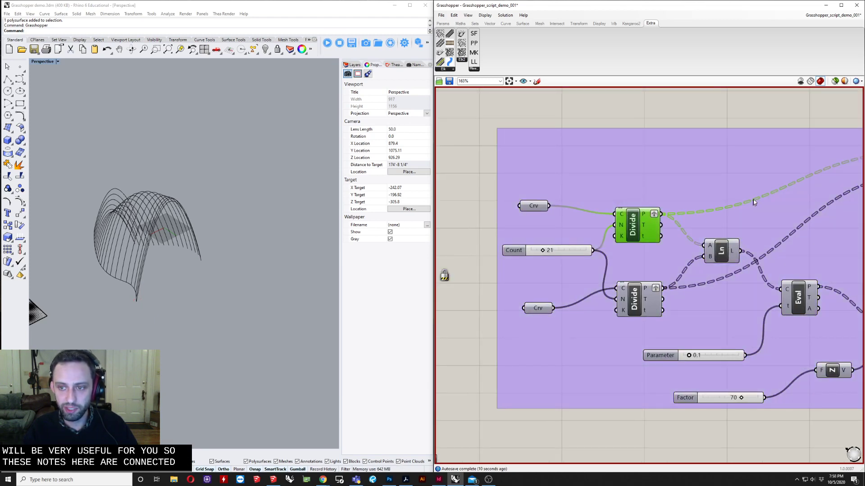
pyautogui.scroll(3, 696, 209)
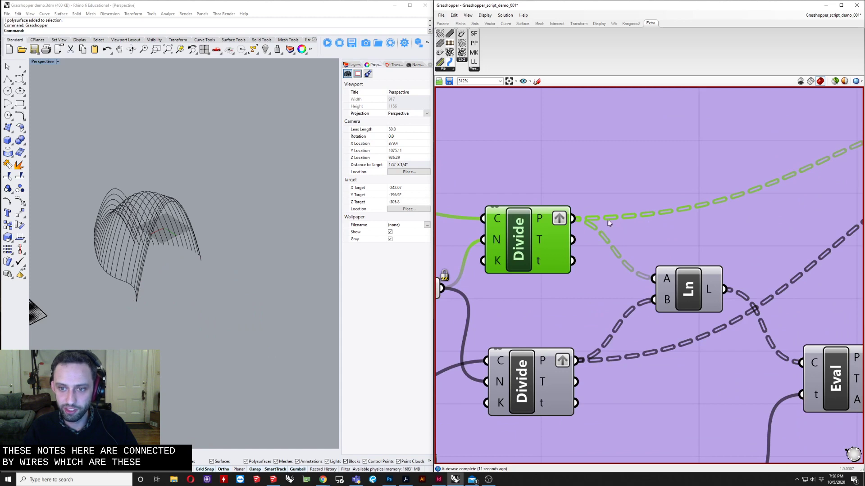
pyautogui.moveTo(664, 216); pyautogui.dragTo(782, 206, button='right')
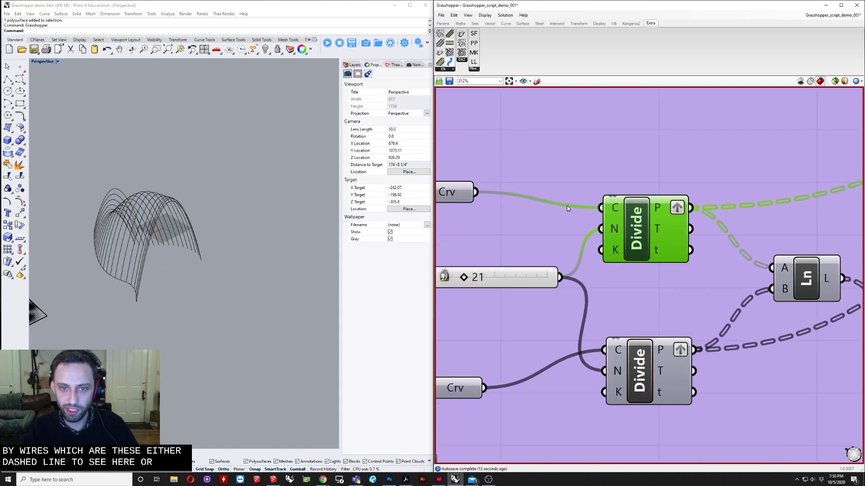
pyautogui.scroll(-3, 581, 209)
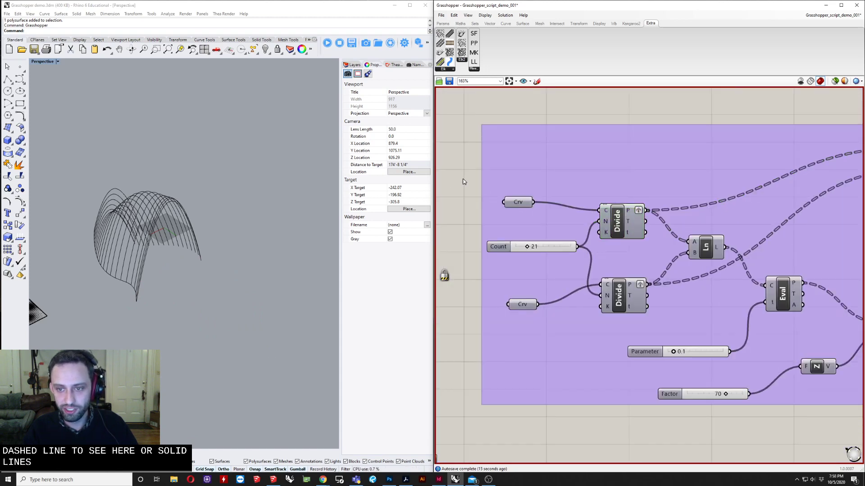
# Move the Count slider leftward and reconnect the upper Crv parameter to the Divide component's C input
pyautogui.moveTo(555, 249); pyautogui.dragTo(532, 257)
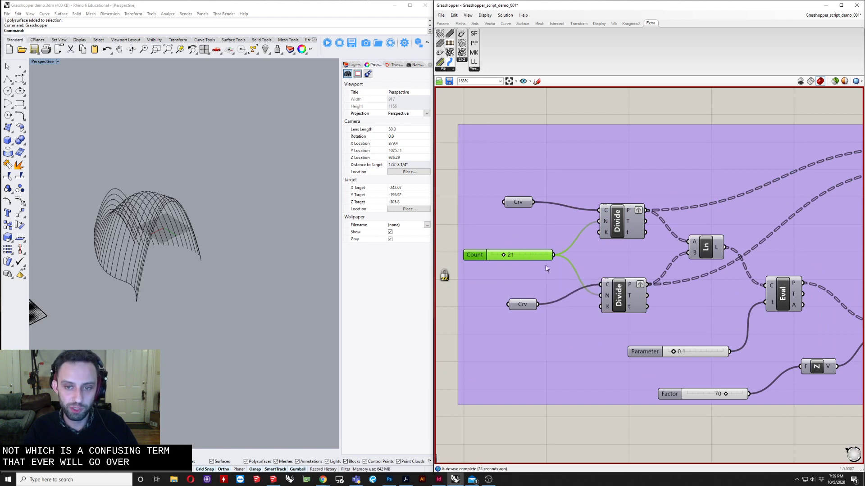
pyautogui.scroll(-3, 545, 265)
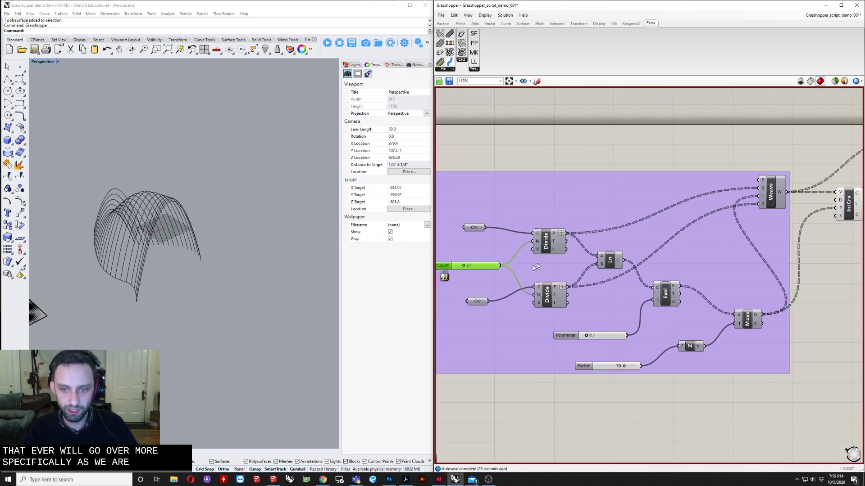
pyautogui.click(474, 228)
pyautogui.scroll(3, 473, 230)
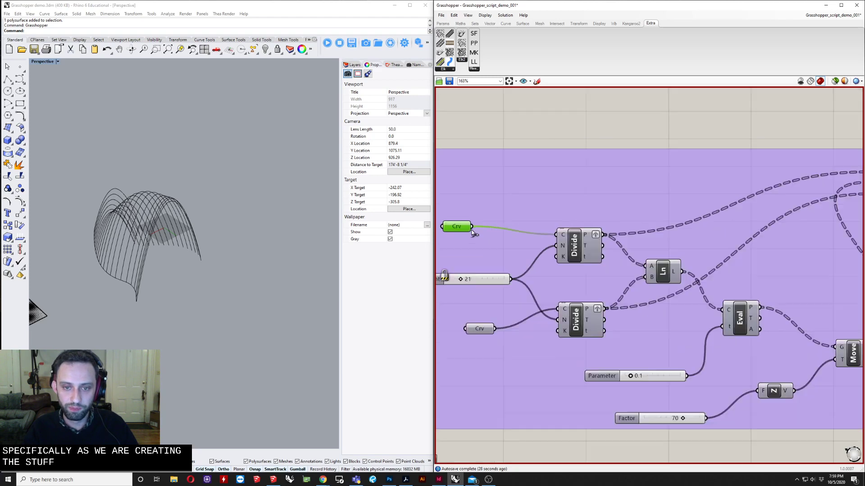
pyautogui.scroll(2, 472, 232)
pyautogui.moveTo(472, 226); pyautogui.dragTo(589, 231)
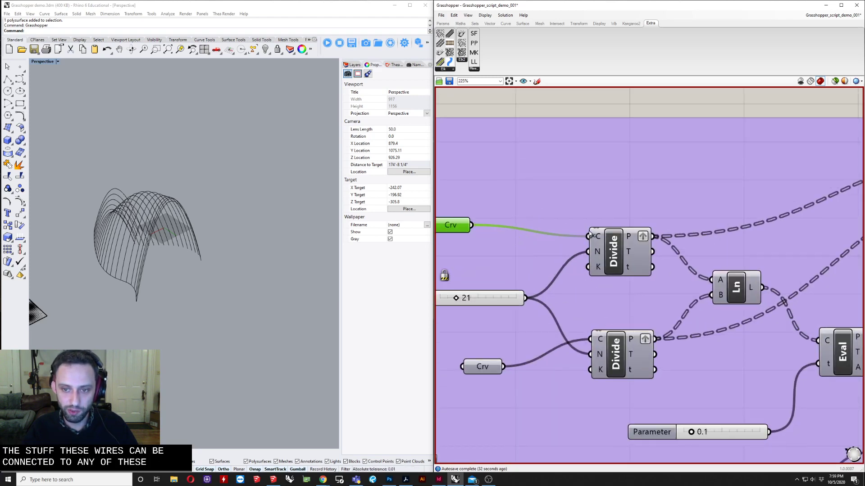
pyautogui.click(590, 259)
pyautogui.scroll(-4, 590, 252)
pyautogui.moveTo(589, 201); pyautogui.dragTo(590, 254, button='right')
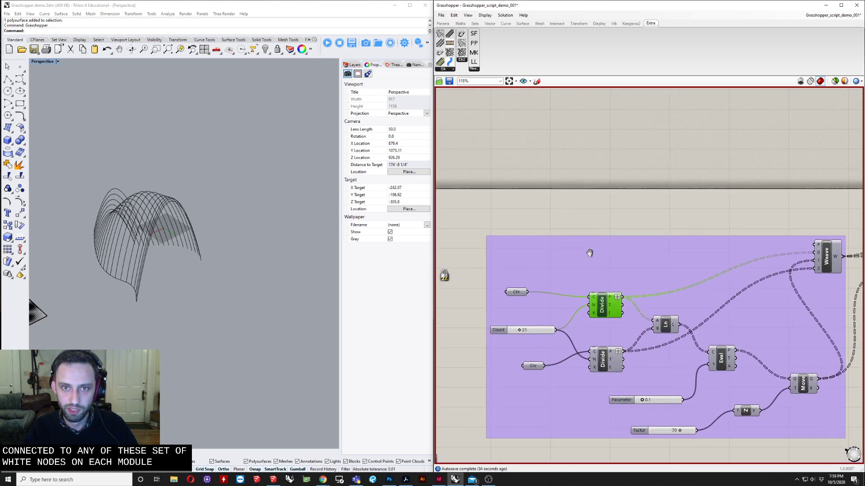
# Search for and place a Divide Curve component, then move it into the purple group
pyautogui.doubleClick(594, 190)
pyautogui.write('divid')
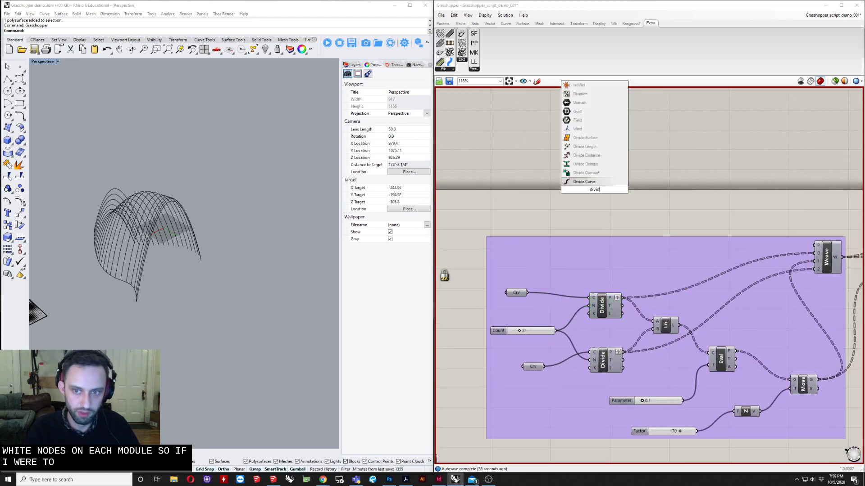
pyautogui.press('Return')
pyautogui.moveTo(595, 193); pyautogui.dragTo(588, 251)
# Add a second Divide Curve component above the group via the canvas search
pyautogui.scroll(3, 587, 250)
pyautogui.doubleClick(624, 200)
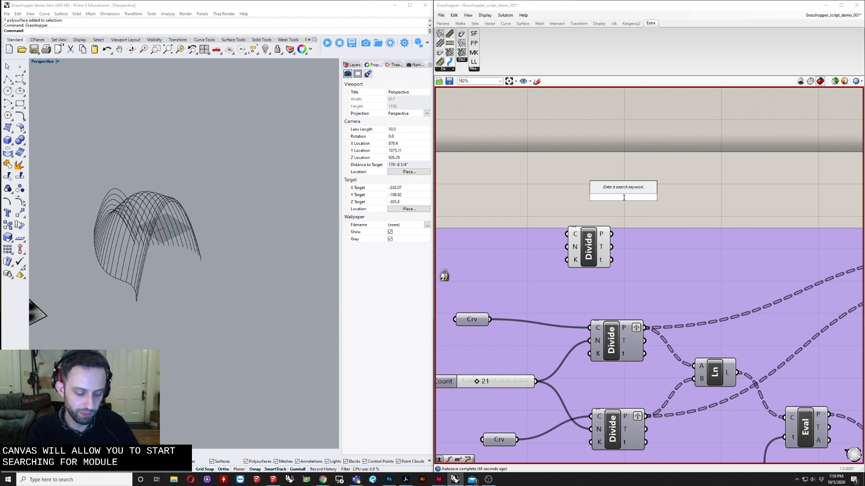
pyautogui.write('divid')
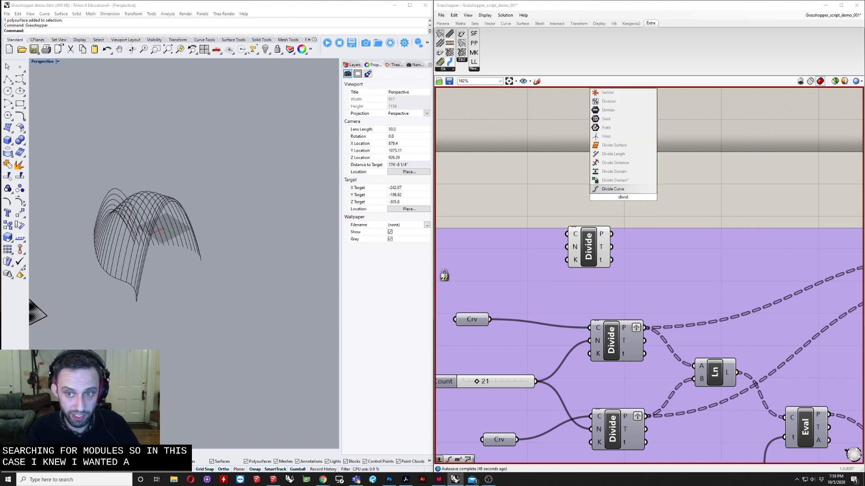
pyautogui.press('Return')
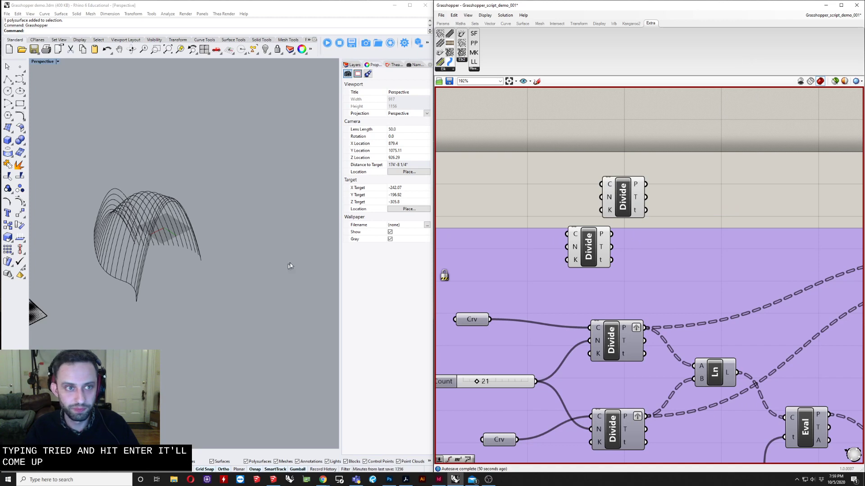
pyautogui.moveTo(534, 178); pyautogui.dragTo(641, 164, button='right')
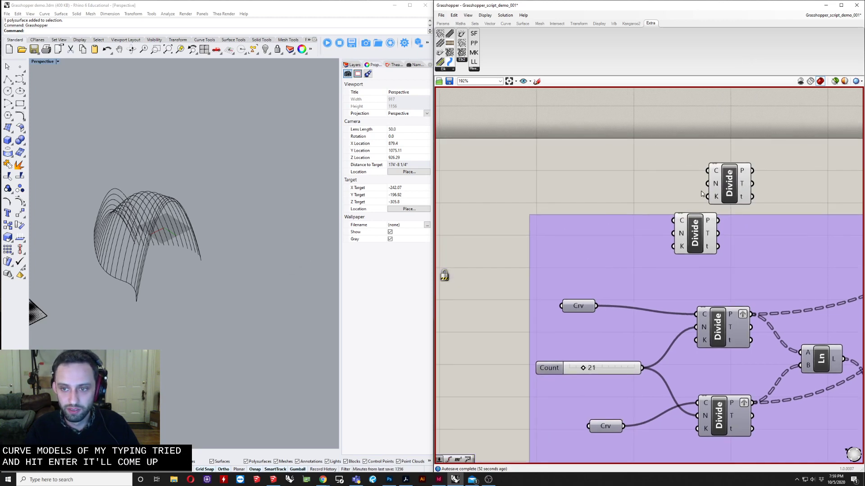
# Inspect the new Divide component's C, N and K inputs by reading their tooltips
pyautogui.moveTo(696, 235); pyautogui.dragTo(720, 256)
pyautogui.scroll(3, 698, 234)
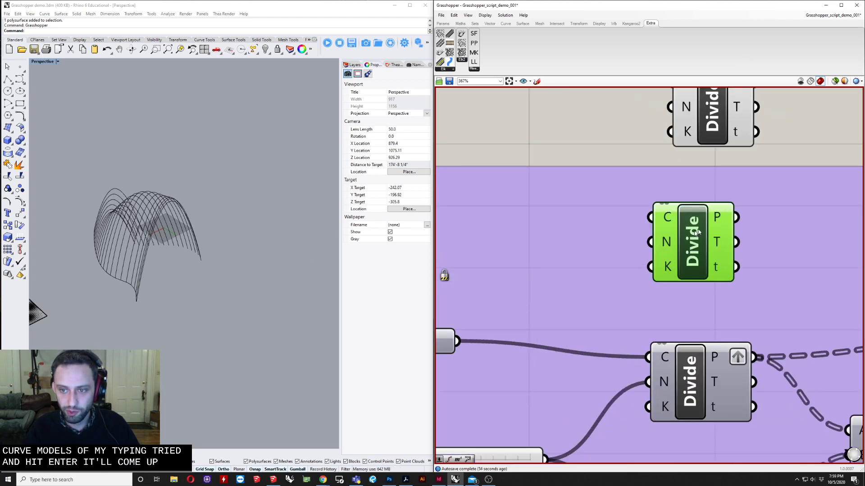
pyautogui.moveTo(698, 233); pyautogui.dragTo(599, 231, button='right')
pyautogui.moveTo(553, 226)
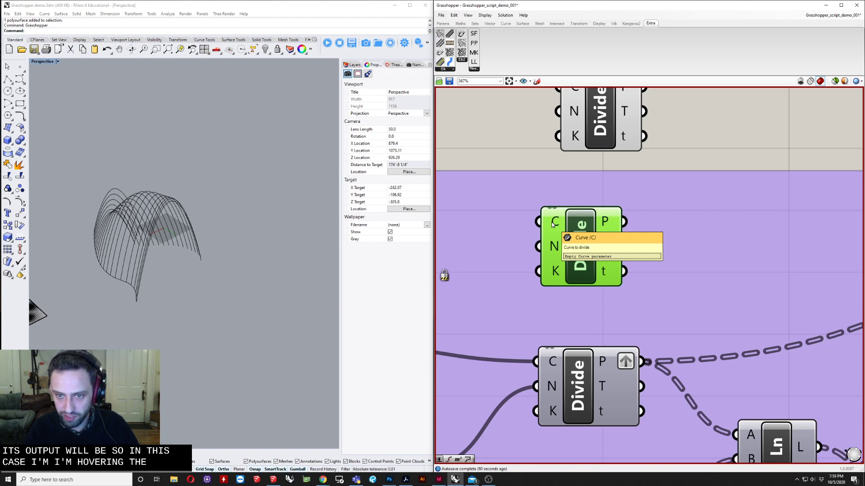
pyautogui.moveTo(554, 248)
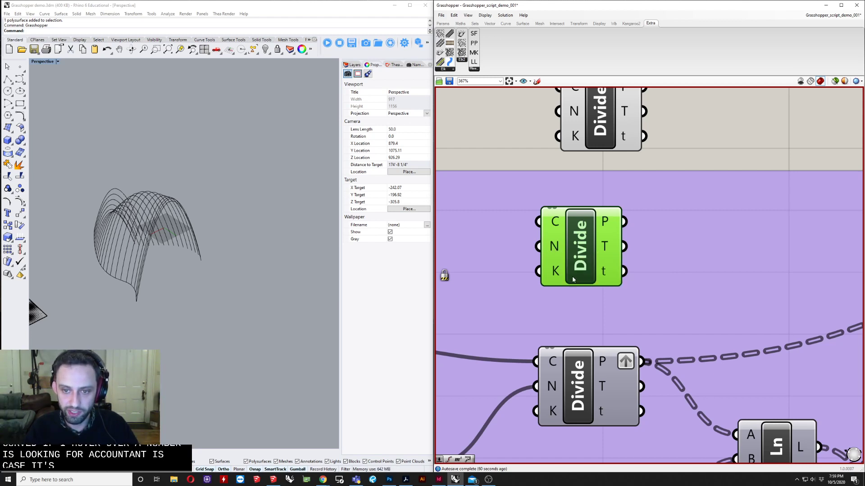
pyautogui.moveTo(546, 272)
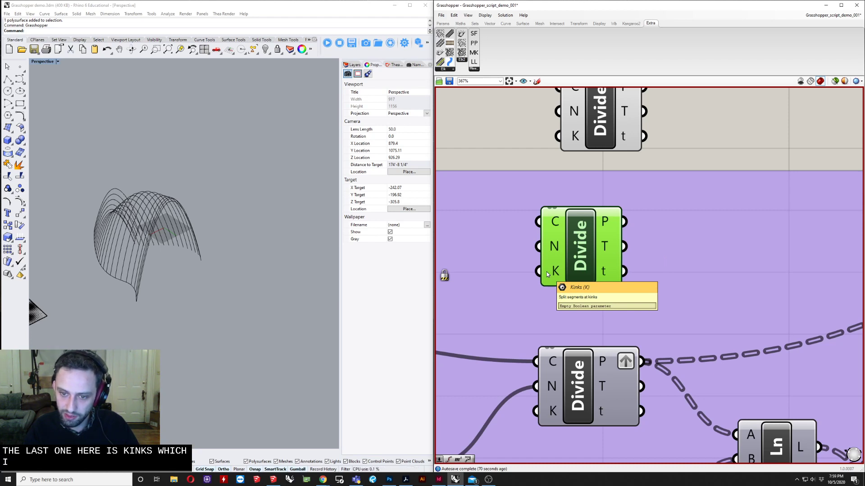
pyautogui.scroll(-2, 547, 271)
pyautogui.moveTo(559, 271); pyautogui.dragTo(644, 260, button='right')
pyautogui.click(563, 145)
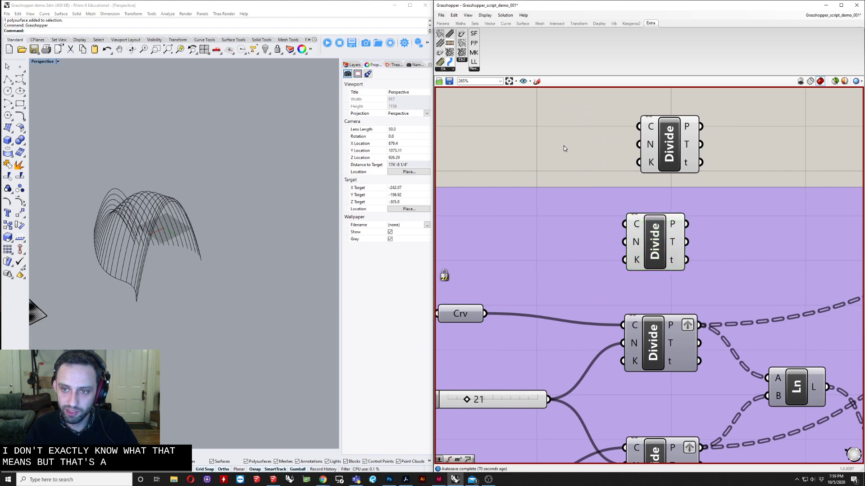
# Wire the upper Crv parameter into the new Divide component's C input
pyautogui.scroll(-5, 564, 145)
pyautogui.moveTo(557, 150); pyautogui.dragTo(566, 181, button='right')
pyautogui.moveTo(554, 223); pyautogui.dragTo(539, 334, button='right')
pyautogui.scroll(3, 543, 309)
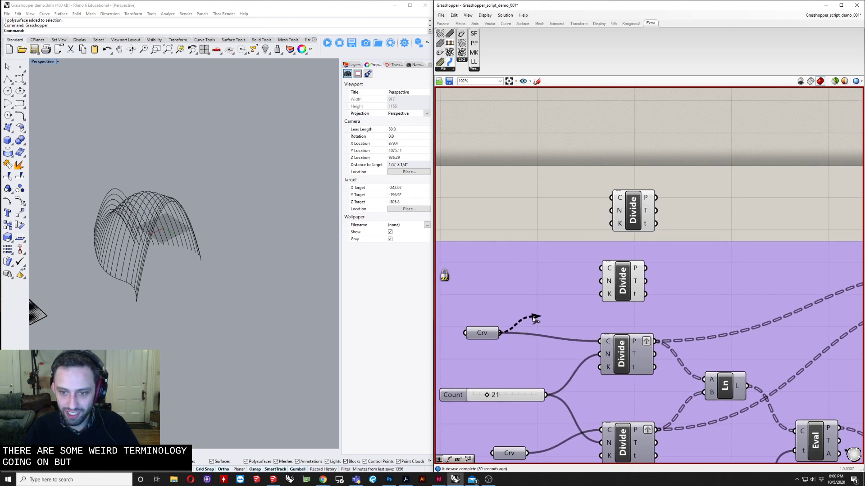
pyautogui.moveTo(535, 319); pyautogui.dragTo(602, 269)
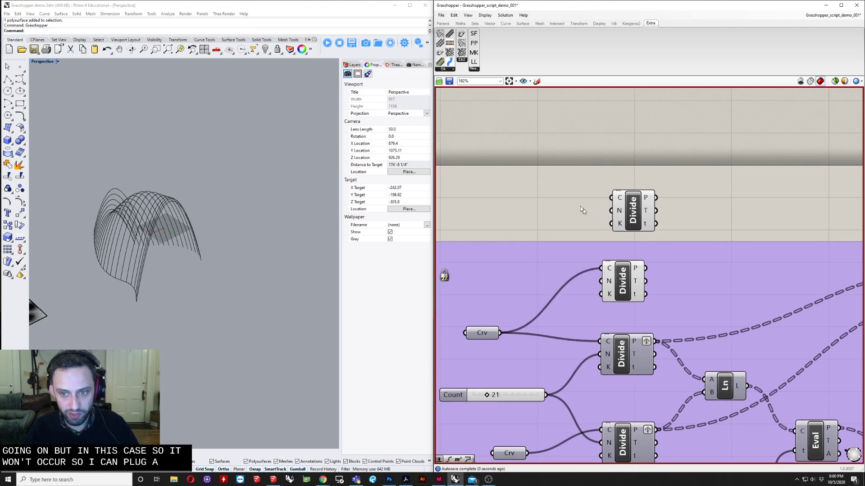
# Create a number slider by entering 11 and connect a slider to the new Divide component's N input
pyautogui.doubleClick(561, 211)
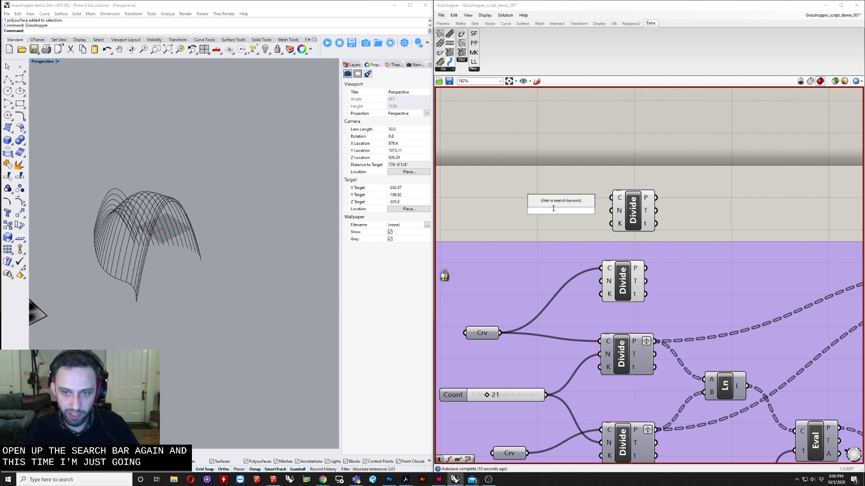
pyautogui.write('11')
pyautogui.press('Return')
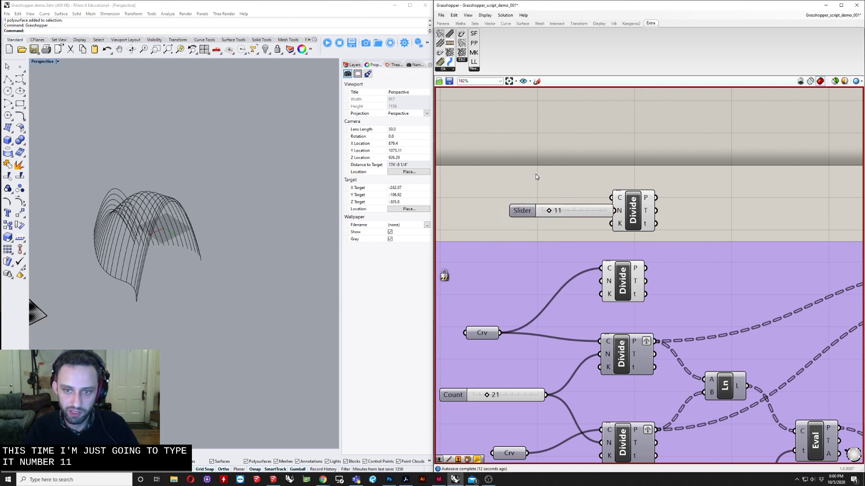
pyautogui.moveTo(580, 214); pyautogui.dragTo(600, 281)
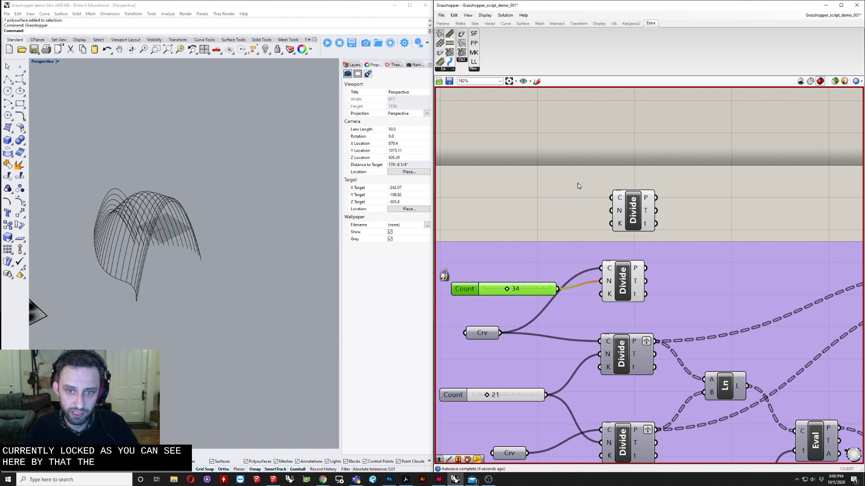
# Re-enable the Grasshopper solver from the radial canvas menu and select the new Divide component
pyautogui.middleClick(554, 195)
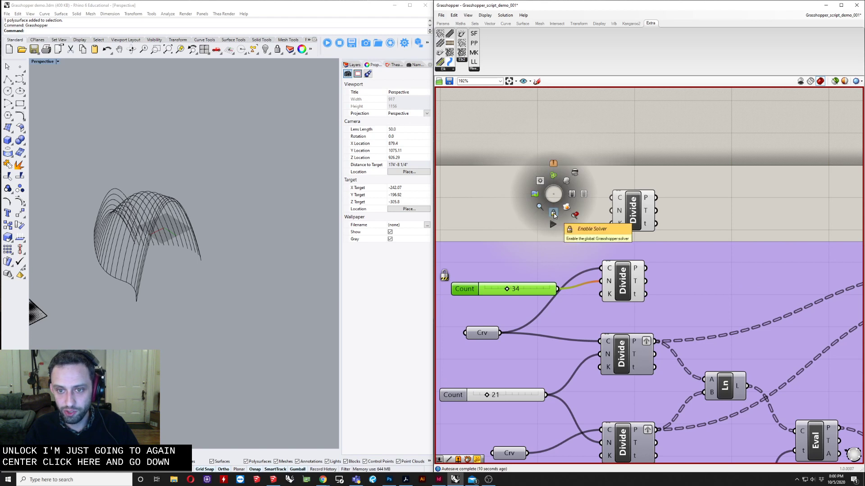
pyautogui.click(554, 212)
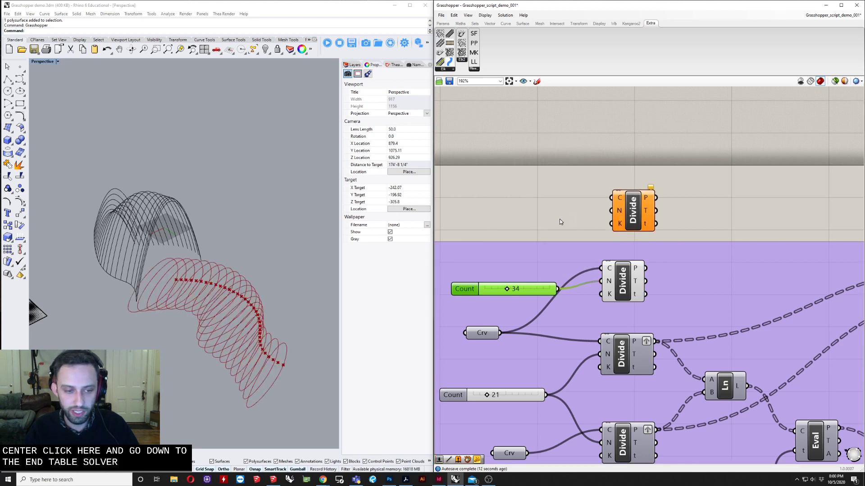
pyautogui.moveTo(560, 221); pyautogui.dragTo(527, 209, button='right')
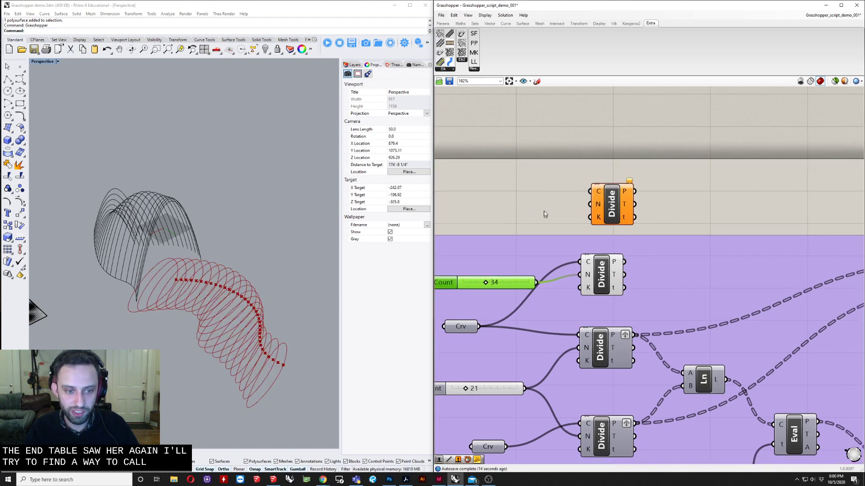
pyautogui.moveTo(544, 195); pyautogui.dragTo(597, 200, button='right')
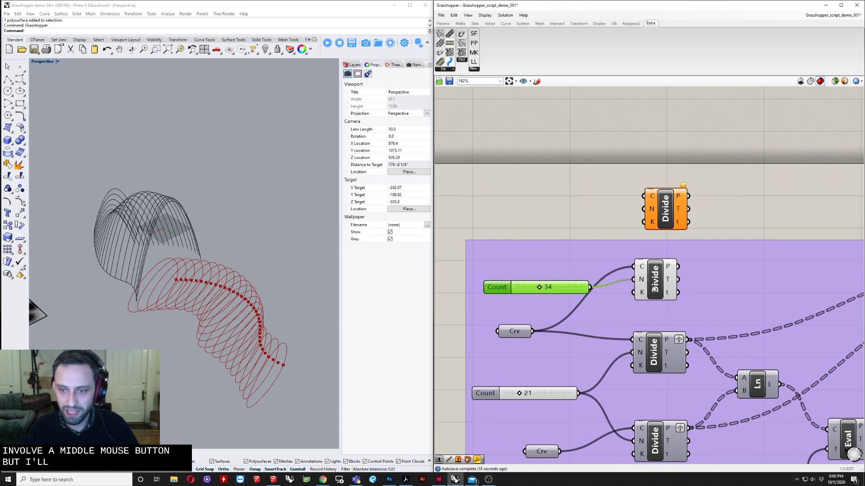
pyautogui.click(656, 287)
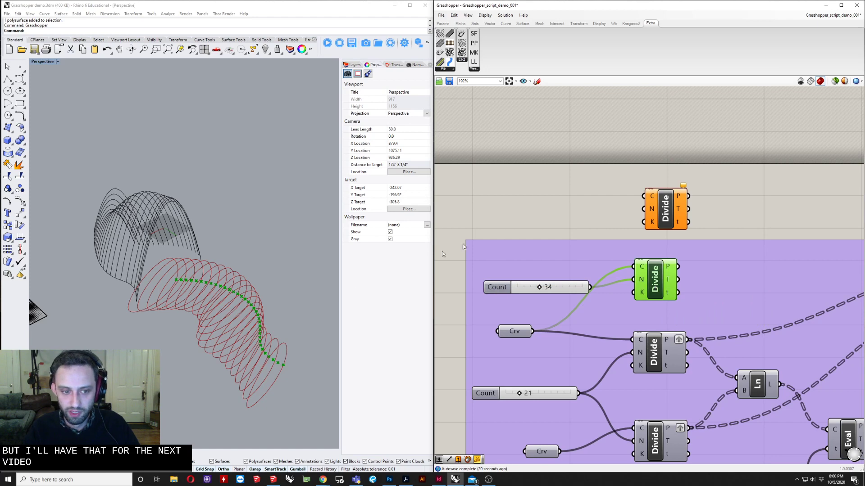
# Set the new Divide component's Count slider to 20
pyautogui.moveTo(236, 351); pyautogui.dragTo(219, 307, button='right')
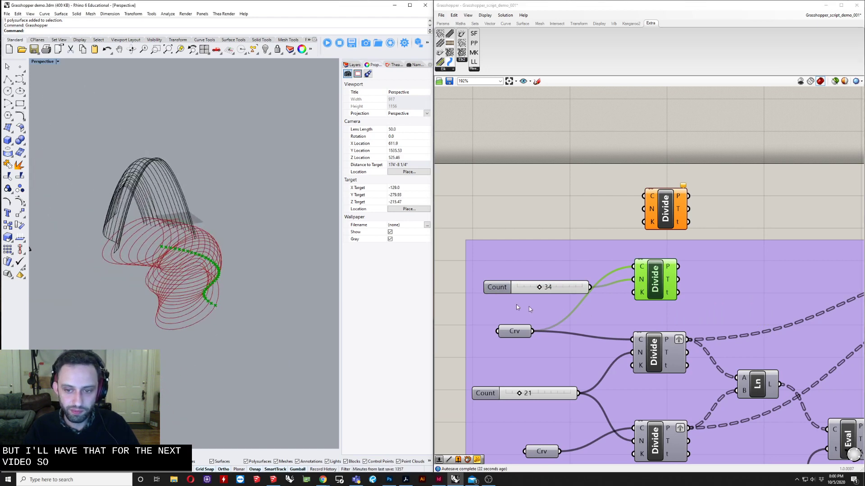
pyautogui.scroll(3, 528, 306)
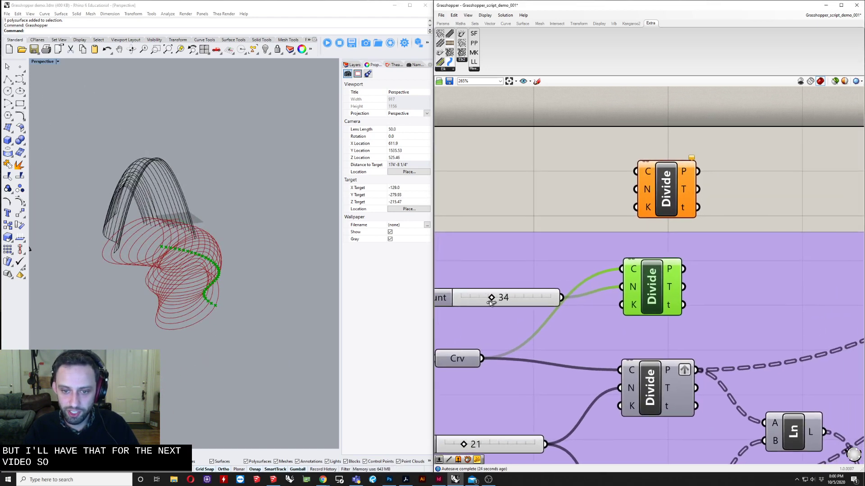
pyautogui.moveTo(491, 303)
pyautogui.mouseDown()
pyautogui.moveTo(477, 301)
pyautogui.moveTo(520, 301)
pyautogui.moveTo(505, 302)
pyautogui.mouseUp()
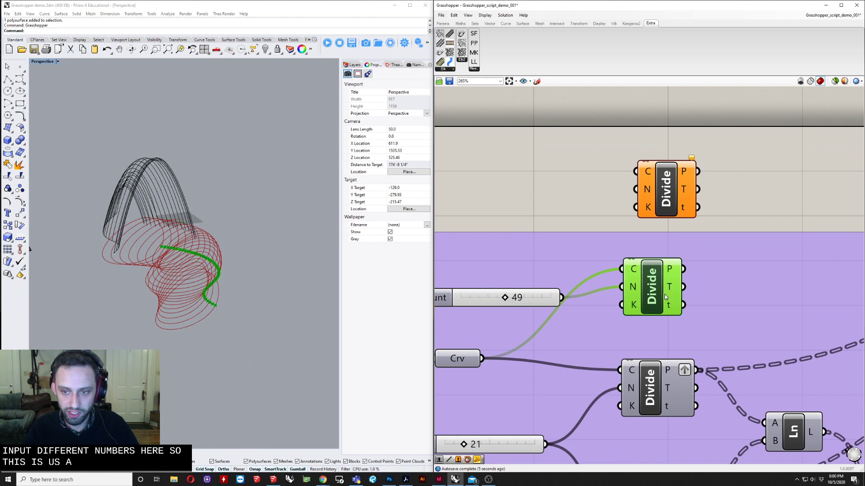
pyautogui.moveTo(526, 299); pyautogui.dragTo(573, 296, button='right')
pyautogui.moveTo(552, 297); pyautogui.dragTo(526, 297)
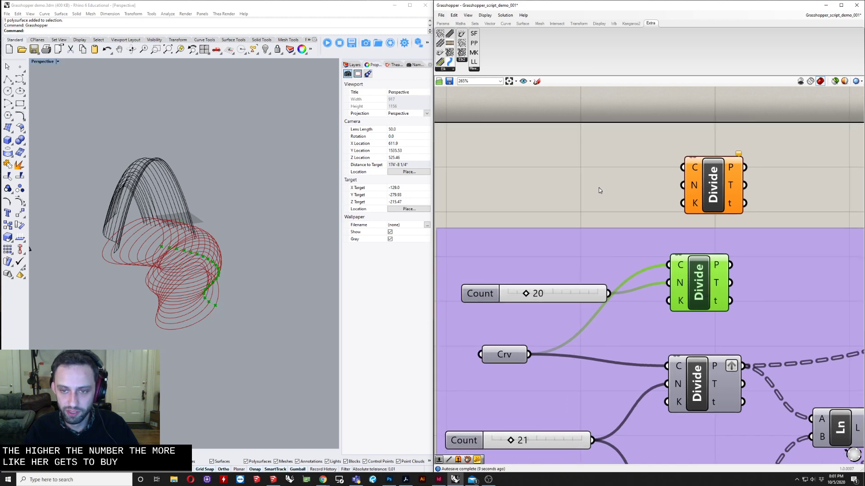
# Show the hidden objects in Rhino and turn on the control points of the base curve with PointsOn
pyautogui.scroll(-6, 600, 190)
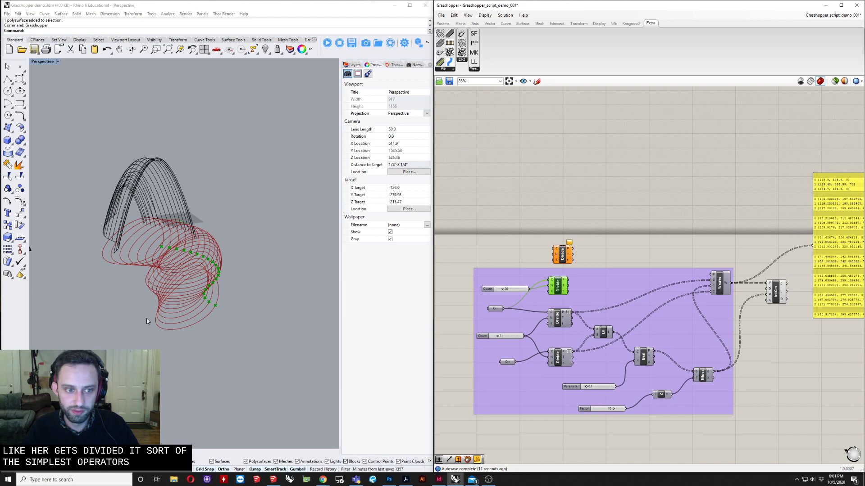
pyautogui.moveTo(225, 286)
pyautogui.mouseDown(button='right')
pyautogui.moveTo(214, 326)
pyautogui.moveTo(262, 245)
pyautogui.moveTo(234, 279)
pyautogui.mouseUp(button='right')
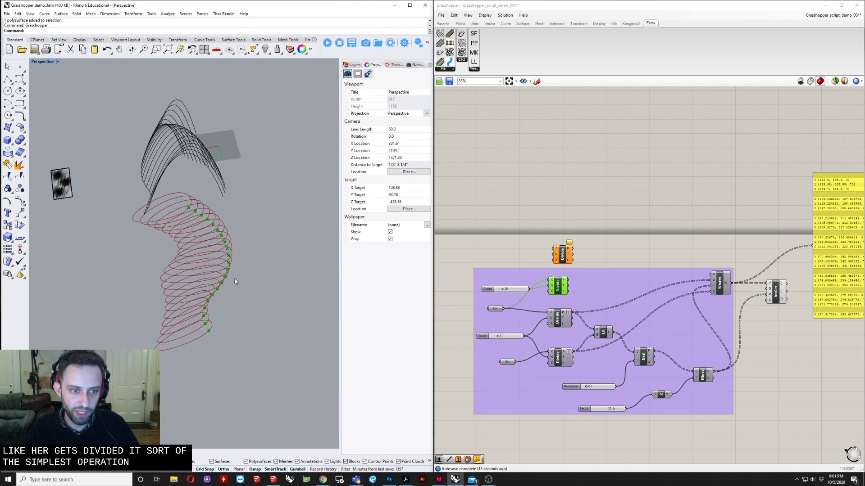
pyautogui.rightClick(263, 51)
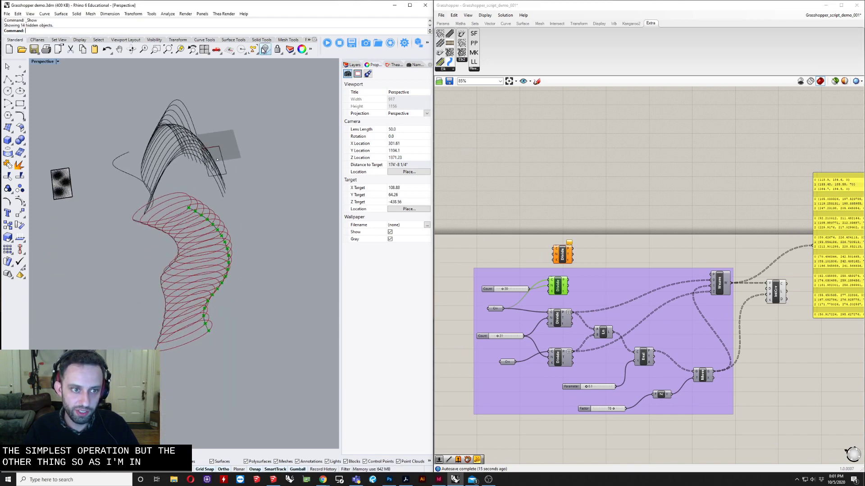
pyautogui.click(173, 337)
pyautogui.moveTo(174, 339); pyautogui.dragTo(236, 319, button='right')
pyautogui.write('Po')
pyautogui.press('Return')
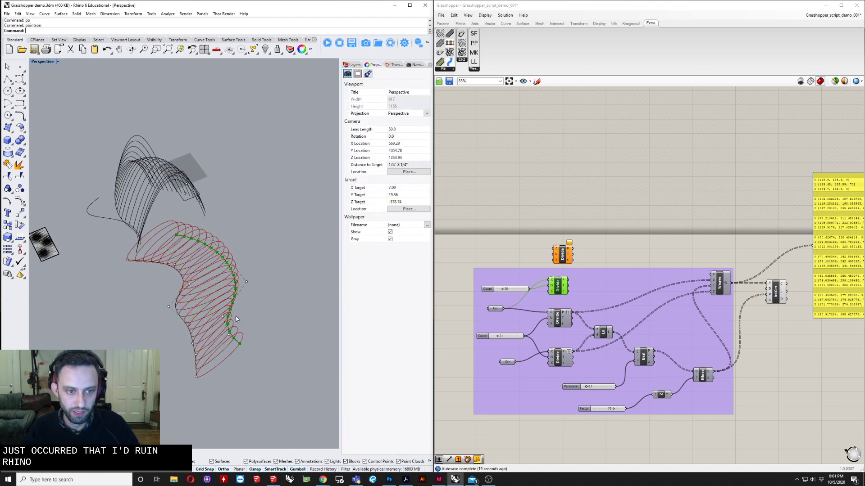
# Select the IntCrv component and drag the base curve's control points to reshape the structure
pyautogui.moveTo(682, 258); pyautogui.dragTo(647, 265, button='right')
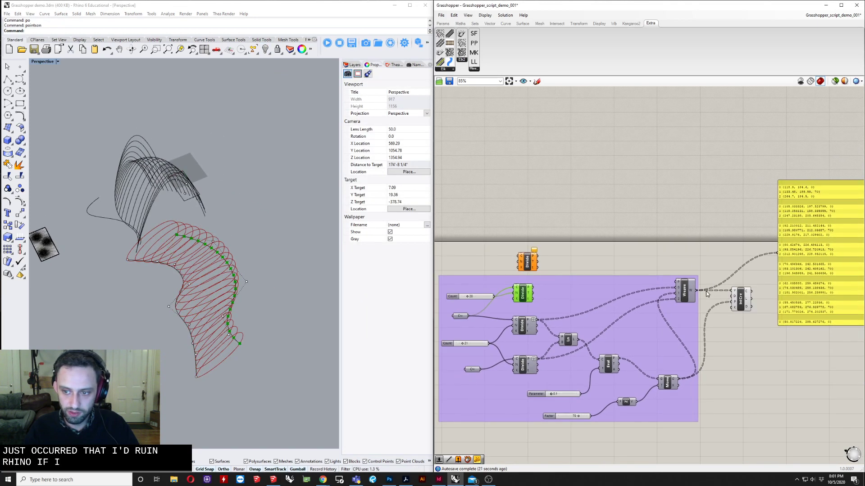
pyautogui.click(741, 298)
pyautogui.moveTo(234, 274); pyautogui.dragTo(182, 322)
pyautogui.click(251, 279)
pyautogui.moveTo(186, 318); pyautogui.dragTo(159, 330, button='right')
pyautogui.scroll(4, 201, 202)
pyautogui.moveTo(300, 269); pyautogui.dragTo(288, 276)
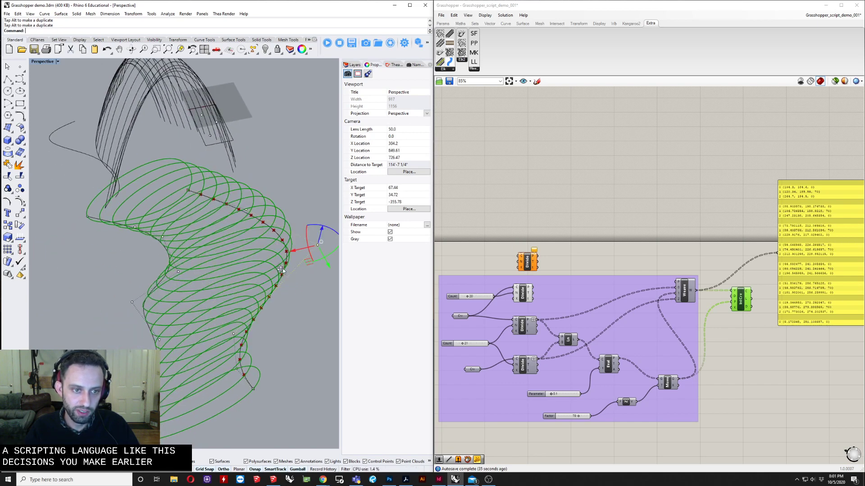
# Move more control points with the gumball to bend the tubular structure further
pyautogui.moveTo(288, 276); pyautogui.dragTo(259, 302, button='right')
pyautogui.moveTo(293, 305); pyautogui.dragTo(299, 305)
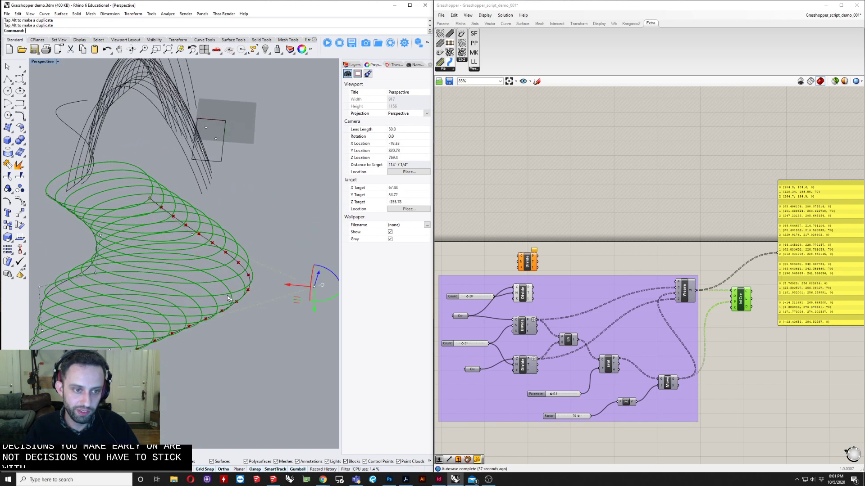
pyautogui.moveTo(182, 289); pyautogui.dragTo(226, 256, button='right')
pyautogui.press('capslock')
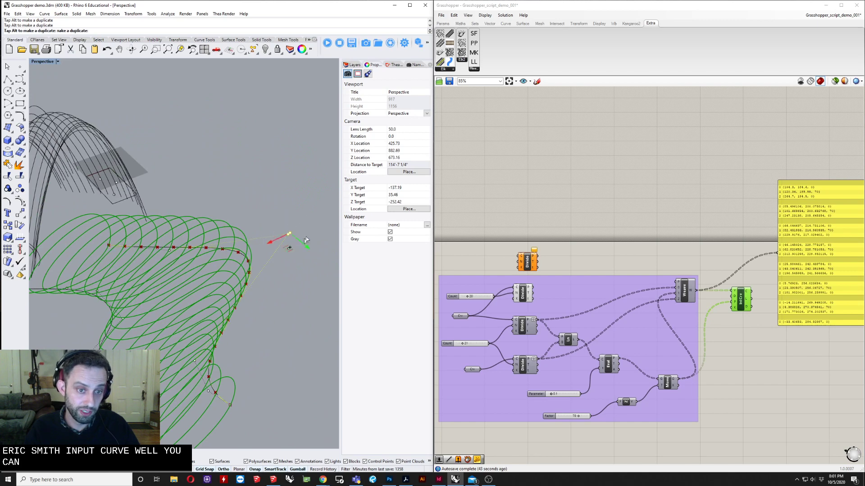
pyautogui.moveTo(306, 240); pyautogui.dragTo(317, 231)
pyautogui.moveTo(180, 289); pyautogui.dragTo(180, 250, button='right')
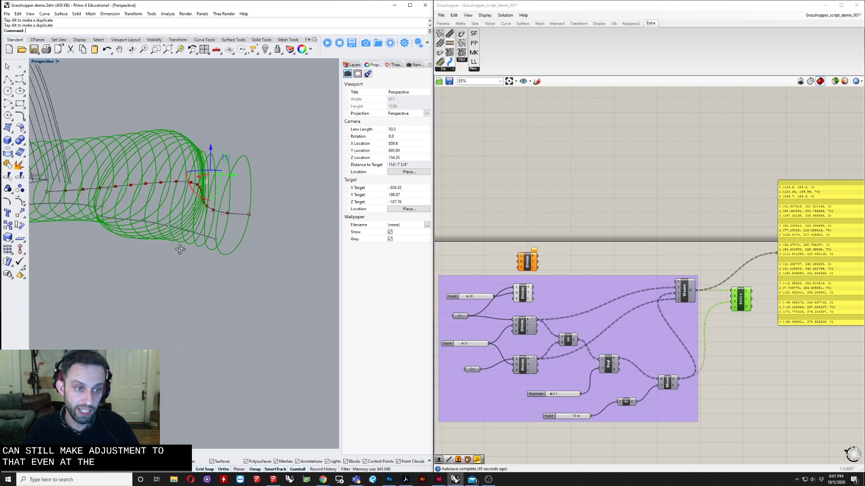
pyautogui.moveTo(645, 274); pyautogui.dragTo(575, 272, button='right')
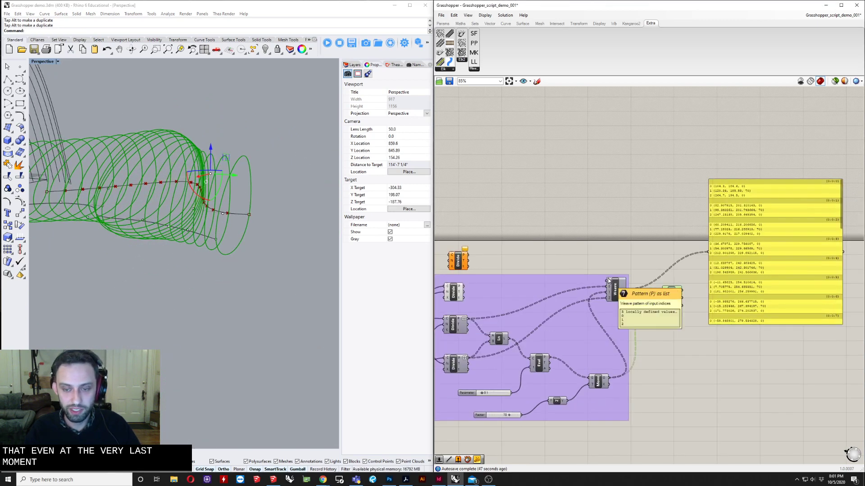
pyautogui.moveTo(190, 262); pyautogui.dragTo(264, 282, button='right')
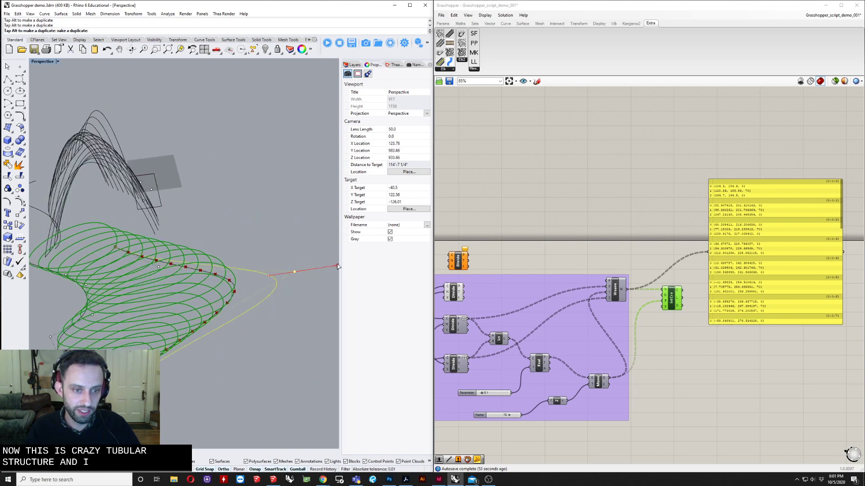
# Drag another control point of the base curve with the gumball to reshape the tubular structure again
pyautogui.moveTo(328, 267); pyautogui.dragTo(316, 268)
pyautogui.moveTo(316, 268); pyautogui.dragTo(272, 323, button='right')
pyautogui.scroll(-8, 272, 322)
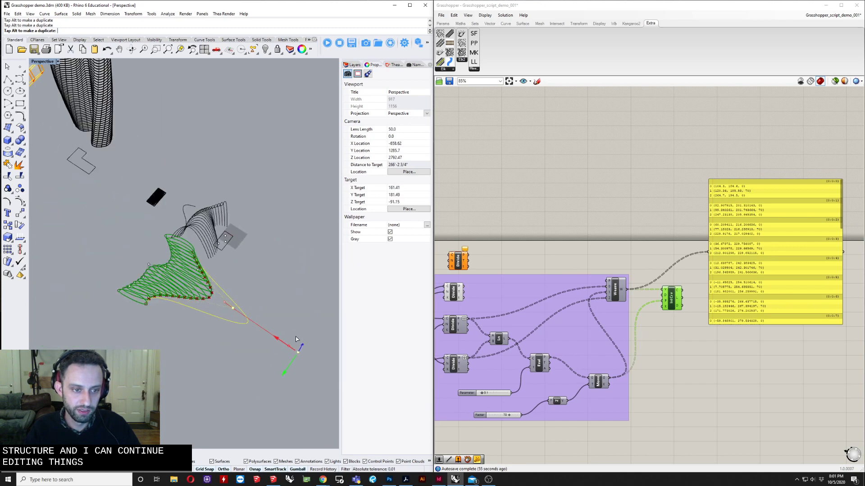
pyautogui.moveTo(295, 339); pyautogui.dragTo(296, 339)
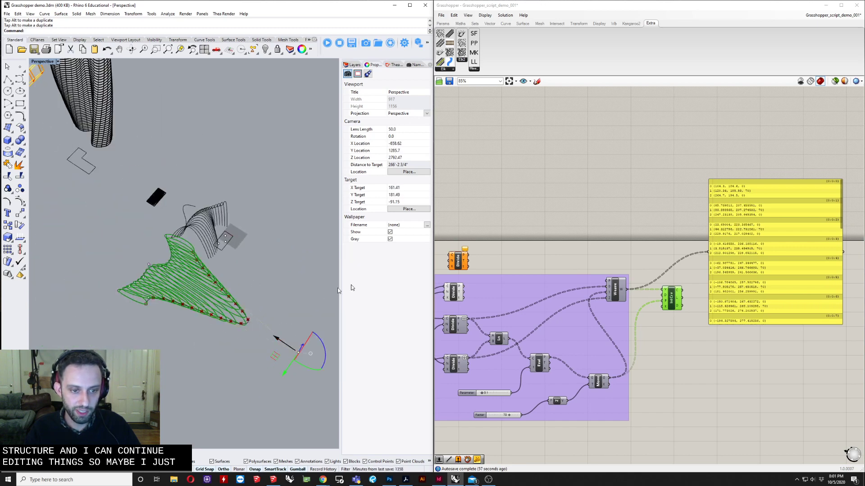
pyautogui.moveTo(284, 301); pyautogui.dragTo(376, 281, button='right')
# Set the second Divide component's Count slider to 19
pyautogui.moveTo(524, 210); pyautogui.dragTo(780, 176, button='right')
pyautogui.scroll(5, 653, 270)
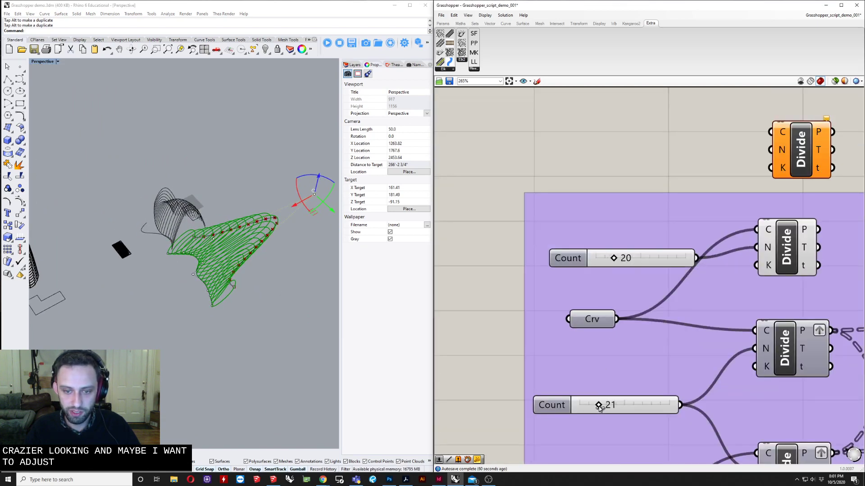
pyautogui.moveTo(600, 407)
pyautogui.mouseDown()
pyautogui.moveTo(633, 408)
pyautogui.moveTo(587, 408)
pyautogui.moveTo(599, 405)
pyautogui.mouseUp()
# Orbit and zoom around the twisted tower model to examine its form
pyautogui.moveTo(216, 340); pyautogui.dragTo(201, 280, button='right')
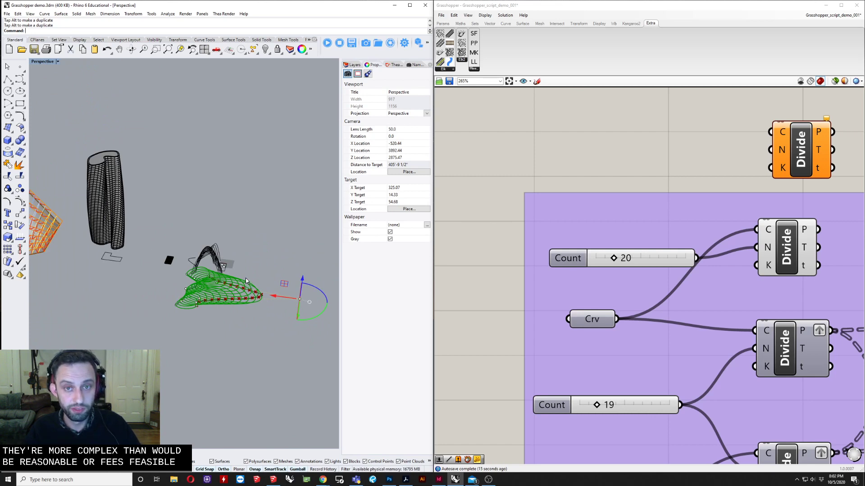
pyautogui.moveTo(245, 277); pyautogui.dragTo(231, 269, button='right')
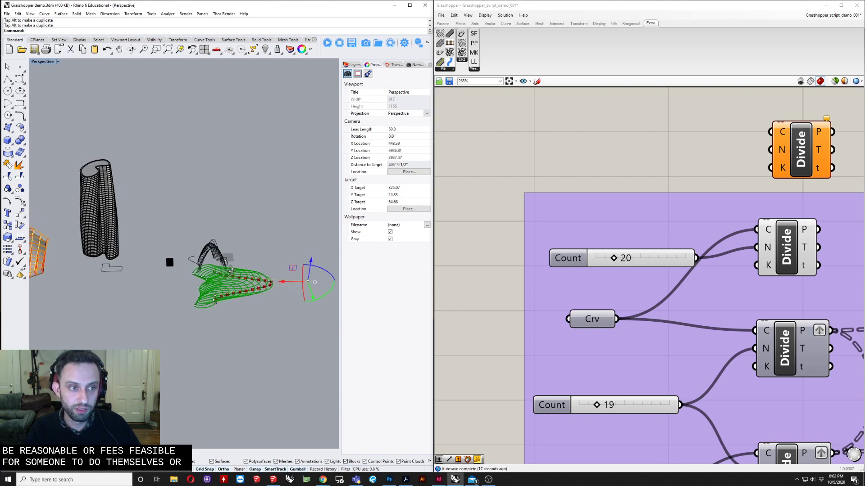
pyautogui.scroll(10, 94, 270)
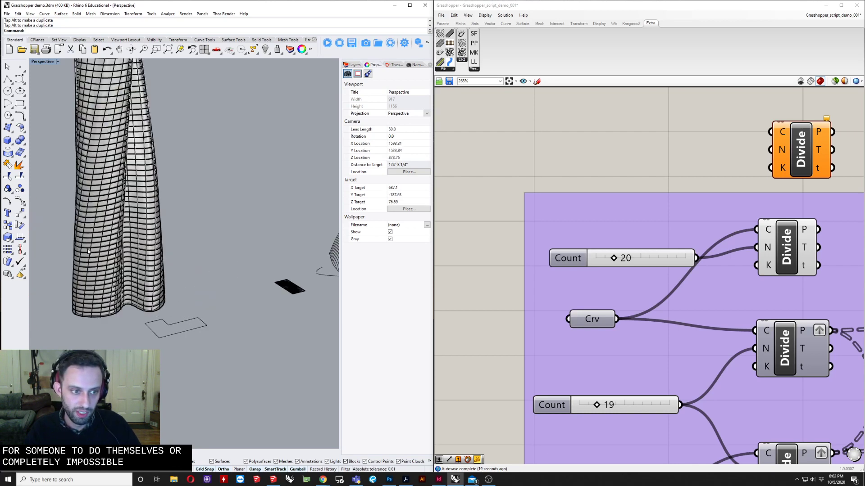
pyautogui.moveTo(95, 271); pyautogui.dragTo(91, 268, button='right')
pyautogui.keyDown('shift'); pyautogui.moveTo(158, 241); pyautogui.dragTo(170, 324, button='right'); pyautogui.keyUp('shift')
pyautogui.scroll(-4, 169, 316)
pyautogui.moveTo(169, 249); pyautogui.dragTo(167, 274, button='right')
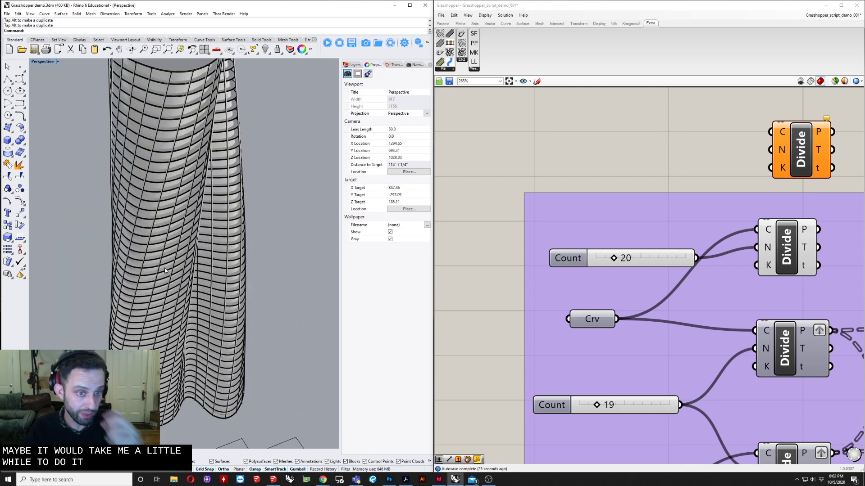
pyautogui.scroll(-4, 174, 243)
pyautogui.moveTo(173, 246); pyautogui.dragTo(210, 259, button='right')
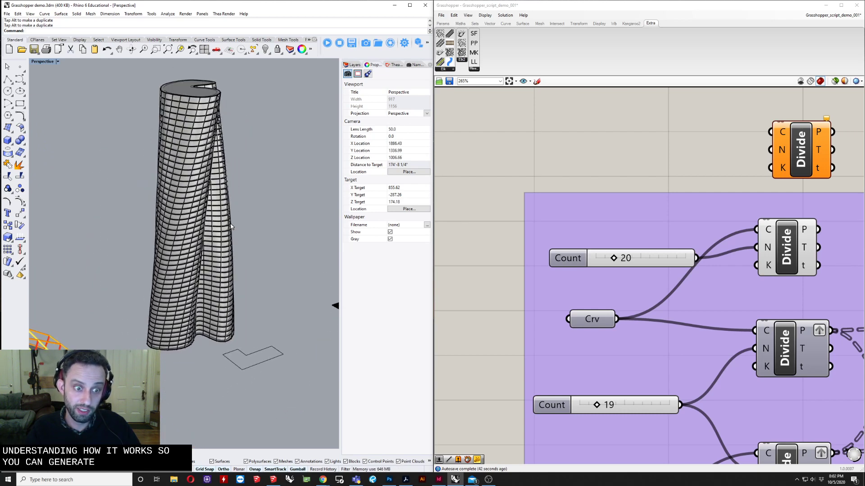
pyautogui.moveTo(231, 226); pyautogui.dragTo(214, 266, button='right')
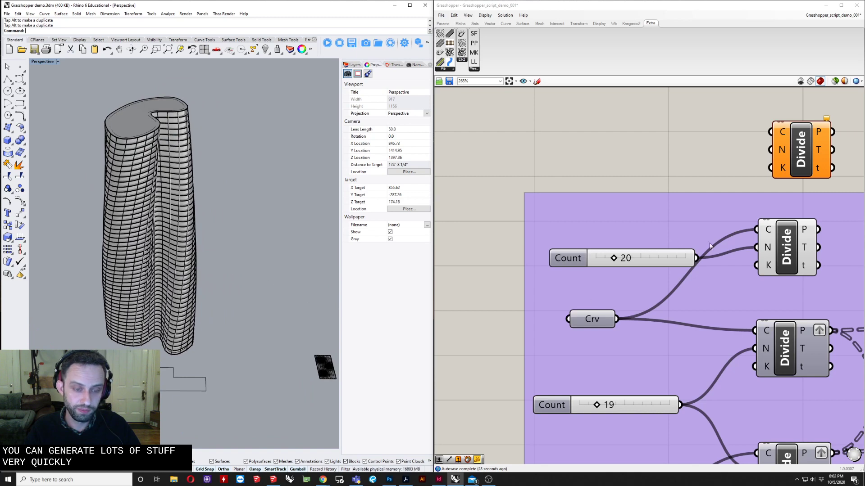
# Select the tower's closed base curve in the viewport
pyautogui.click(187, 179)
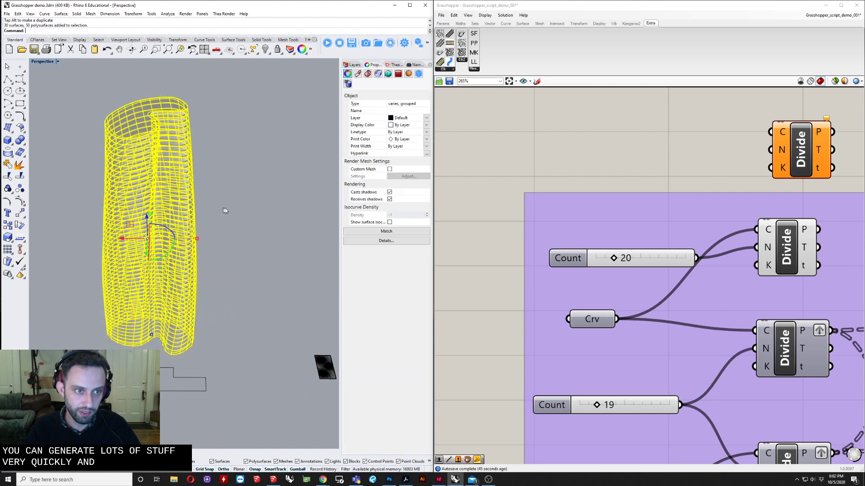
pyautogui.click(283, 207)
pyautogui.click(157, 330)
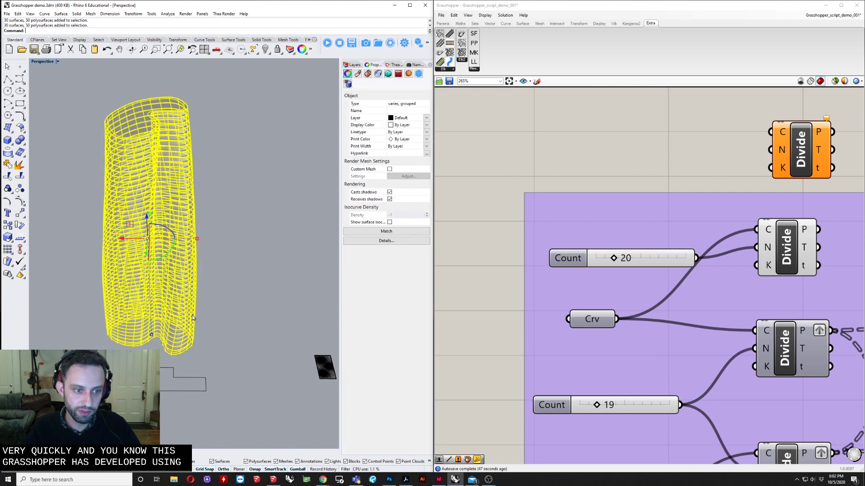
pyautogui.moveTo(157, 329); pyautogui.dragTo(160, 337, button='right')
pyautogui.moveTo(125, 307); pyautogui.dragTo(217, 246)
pyautogui.click(179, 324)
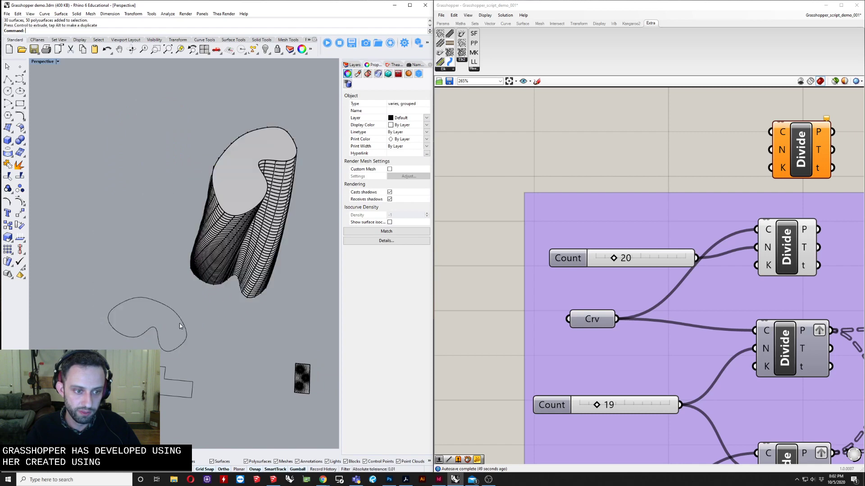
pyautogui.moveTo(180, 324); pyautogui.dragTo(222, 329, button='right')
pyautogui.click(214, 337)
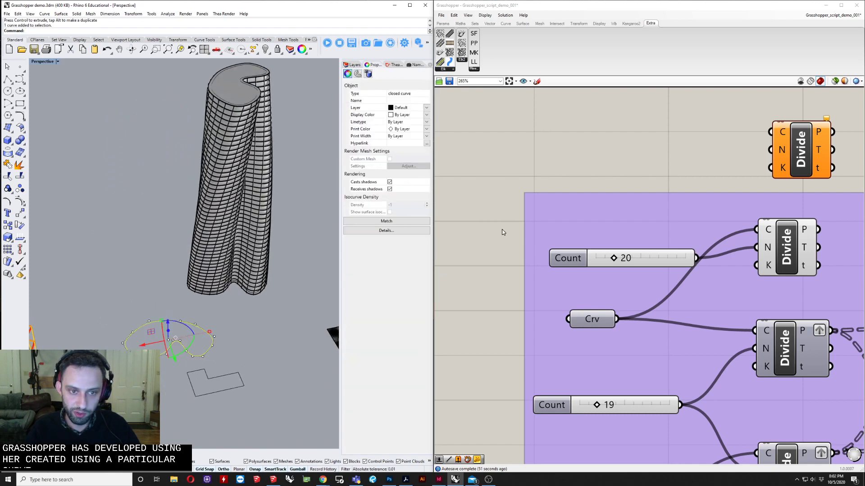
# Locate the tower definition on the canvas and turn on its preview in the viewport
pyautogui.scroll(-4, 500, 208)
pyautogui.scroll(-7, 502, 281)
pyautogui.moveTo(545, 299); pyautogui.dragTo(563, 205, button='right')
pyautogui.scroll(-1, 559, 237)
pyautogui.moveTo(612, 349); pyautogui.dragTo(586, 217, button='right')
pyautogui.moveTo(626, 348); pyautogui.dragTo(557, 223, button='right')
pyautogui.scroll(3, 557, 243)
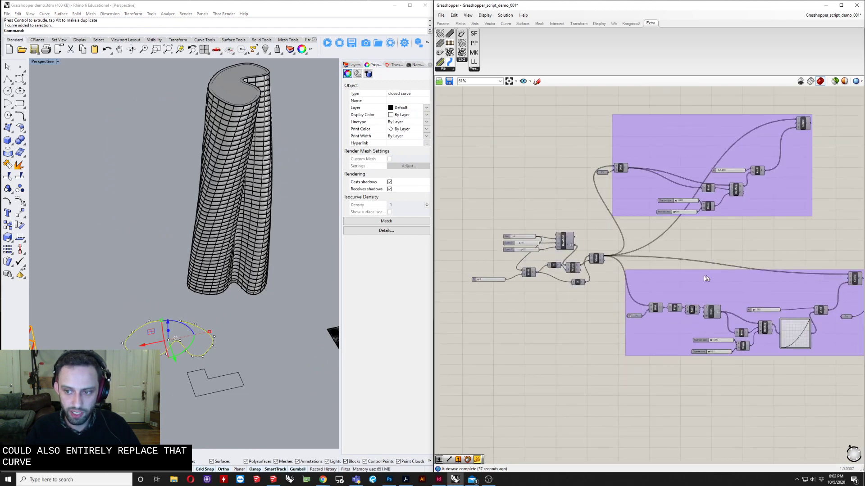
pyautogui.moveTo(705, 279); pyautogui.dragTo(571, 410, button='right')
pyautogui.scroll(-3, 592, 184)
pyautogui.moveTo(592, 185); pyautogui.dragTo(670, 271, button='right')
pyautogui.scroll(3, 640, 214)
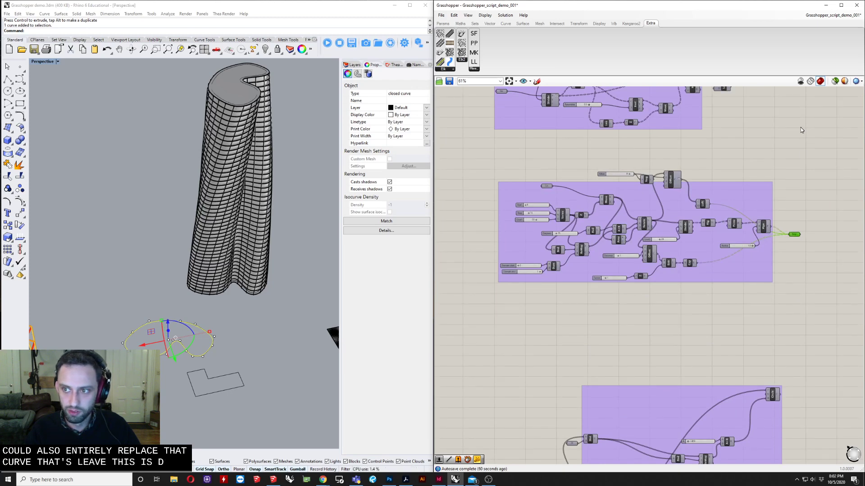
pyautogui.click(836, 81)
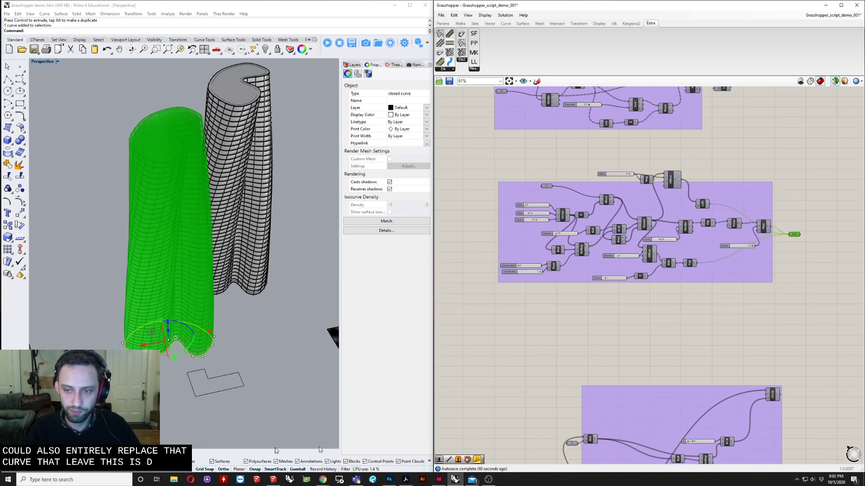
# Drag control points of the base curve to reshape the previewed tower's footprint
pyautogui.scroll(3, 103, 343)
pyautogui.scroll(2, 134, 297)
pyautogui.moveTo(133, 305); pyautogui.dragTo(131, 290)
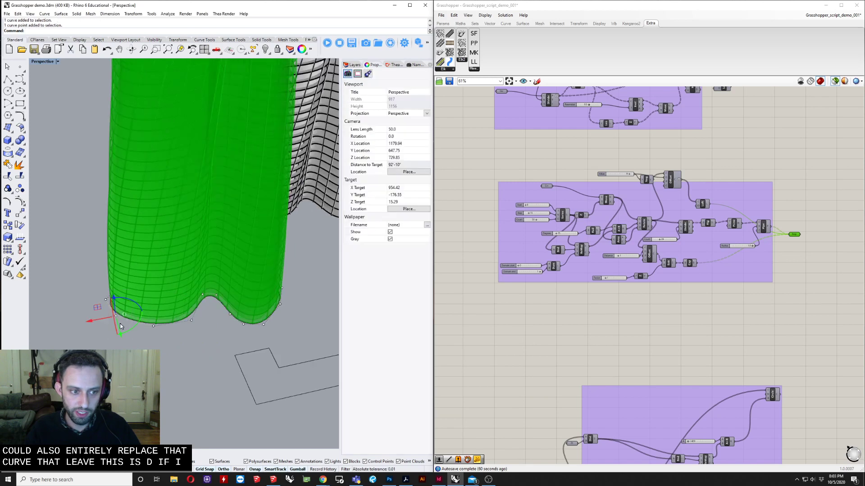
pyautogui.moveTo(44, 333); pyautogui.dragTo(44, 333)
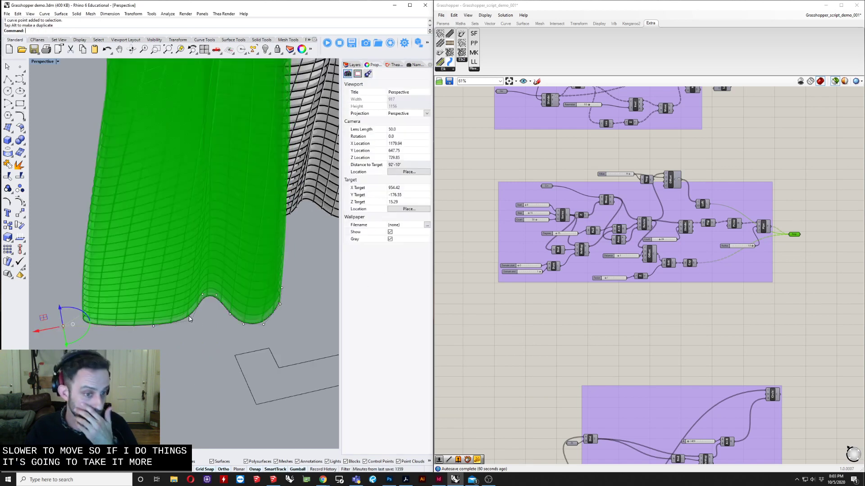
pyautogui.moveTo(195, 322); pyautogui.dragTo(201, 350, button='right')
pyautogui.scroll(-8, 146, 290)
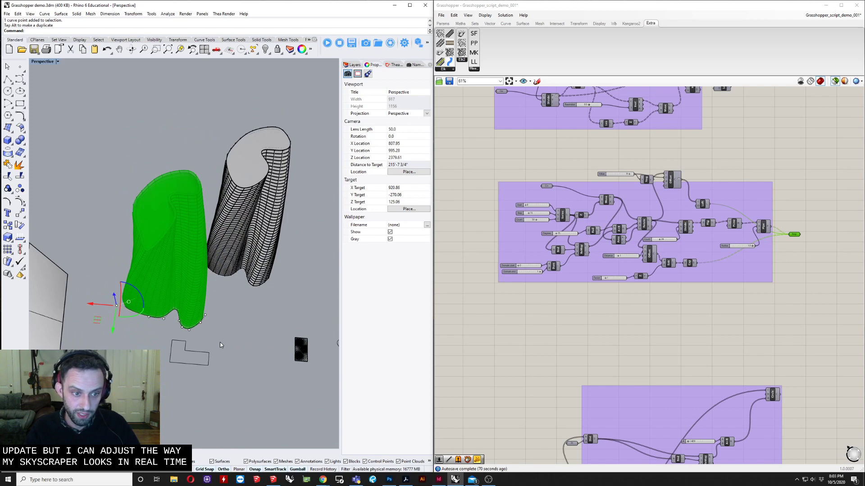
# Set the tower definition's Crv parameter to the L-shaped curve using Set one Curve
pyautogui.scroll(5, 200, 329)
pyautogui.scroll(3, 543, 187)
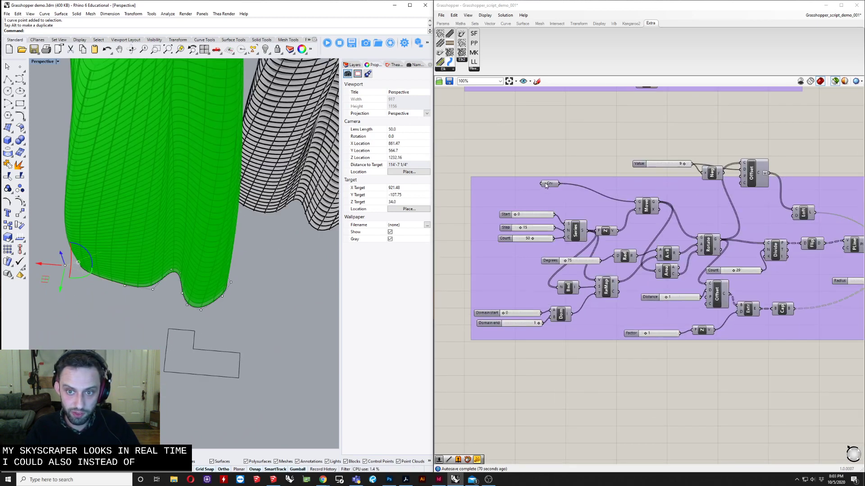
pyautogui.click(549, 184)
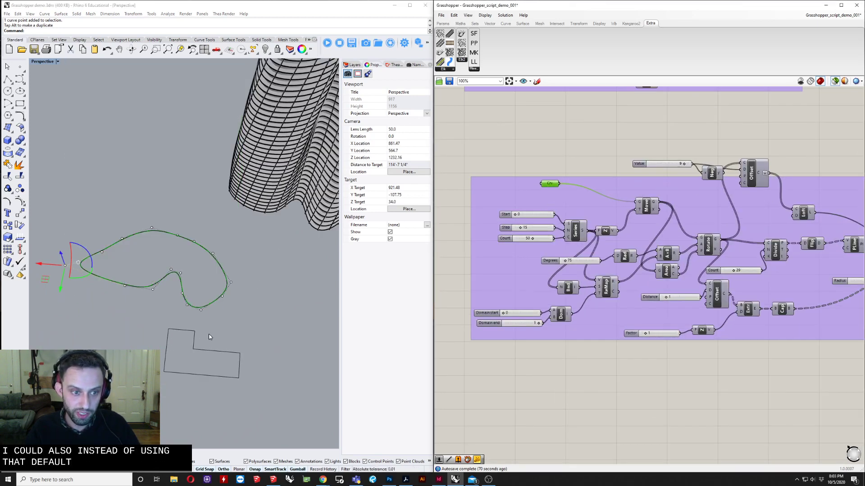
pyautogui.rightClick(549, 182)
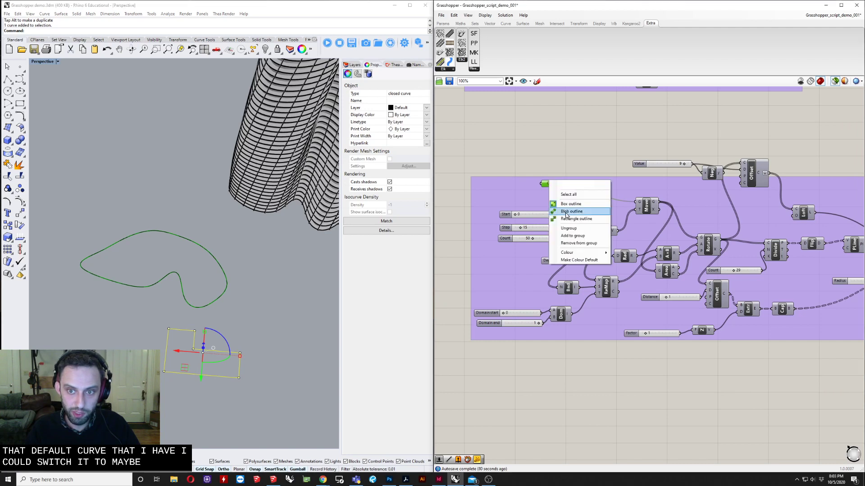
pyautogui.rightClick(543, 184)
pyautogui.rightClick(544, 184)
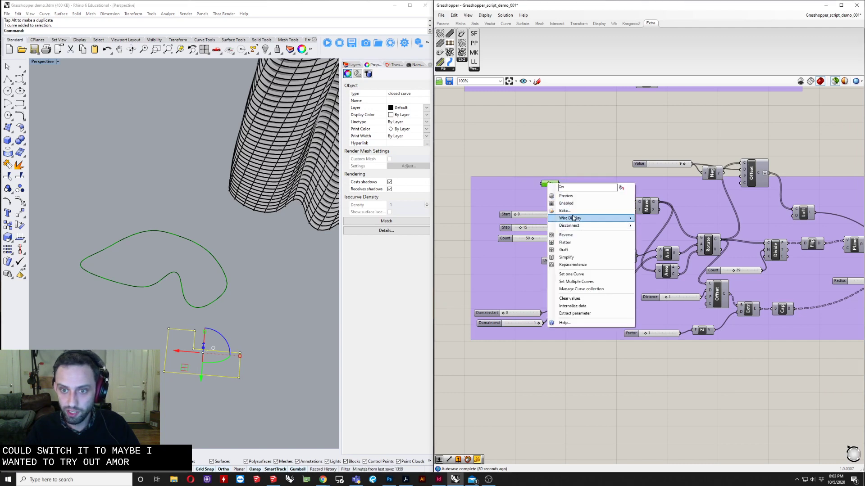
pyautogui.click(581, 275)
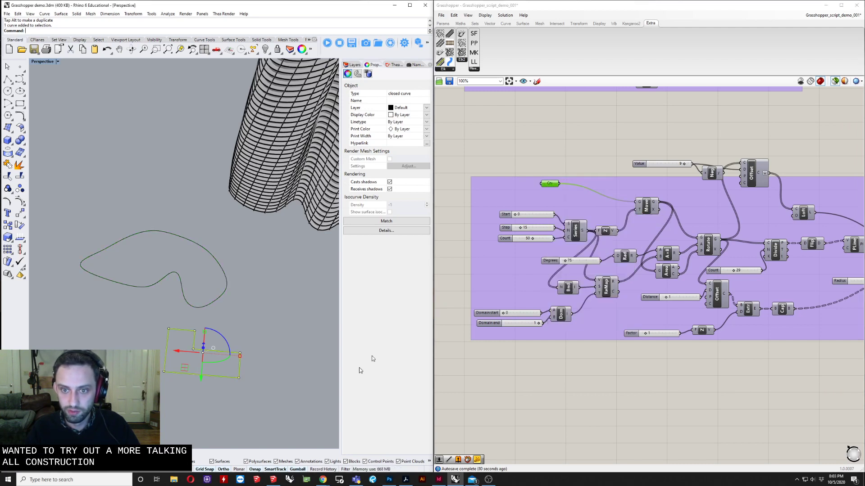
# Inspect the resulting L-shaped tower by selecting the Brep output and orbiting the viewport
pyautogui.moveTo(713, 220); pyautogui.dragTo(613, 246, button='right')
pyautogui.scroll(-4, 612, 245)
pyautogui.scroll(8, 766, 272)
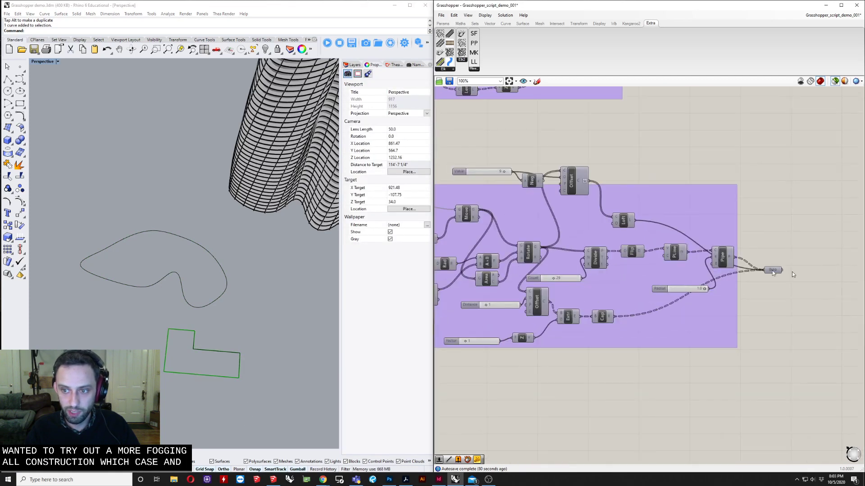
pyautogui.click(761, 269)
pyautogui.moveTo(150, 324); pyautogui.dragTo(180, 263, button='right')
pyautogui.scroll(-8, 233, 139)
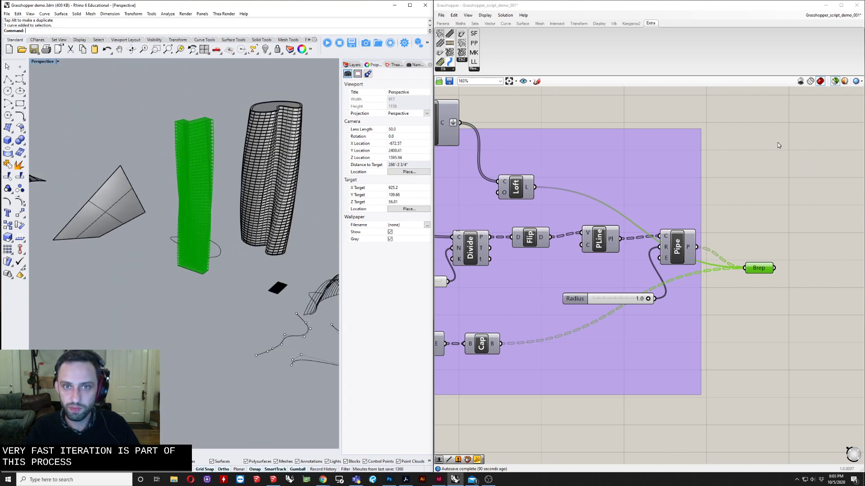
pyautogui.scroll(-7, 766, 148)
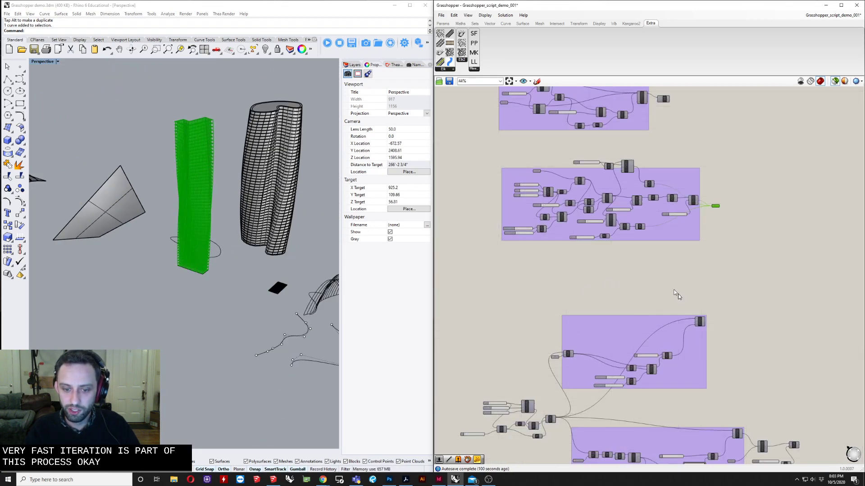
pyautogui.moveTo(667, 284)
pyautogui.mouseDown(button='right')
pyautogui.moveTo(666, 238)
pyautogui.moveTo(660, 269)
pyautogui.mouseUp(button='right')
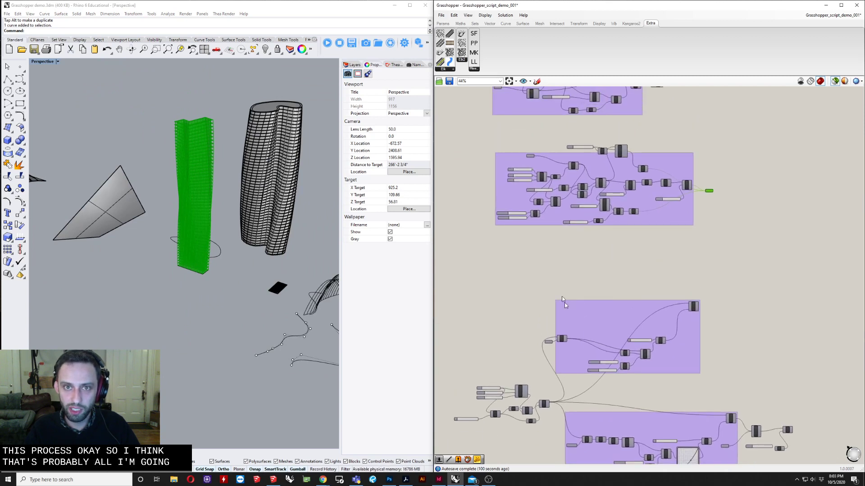
pyautogui.click(484, 16)
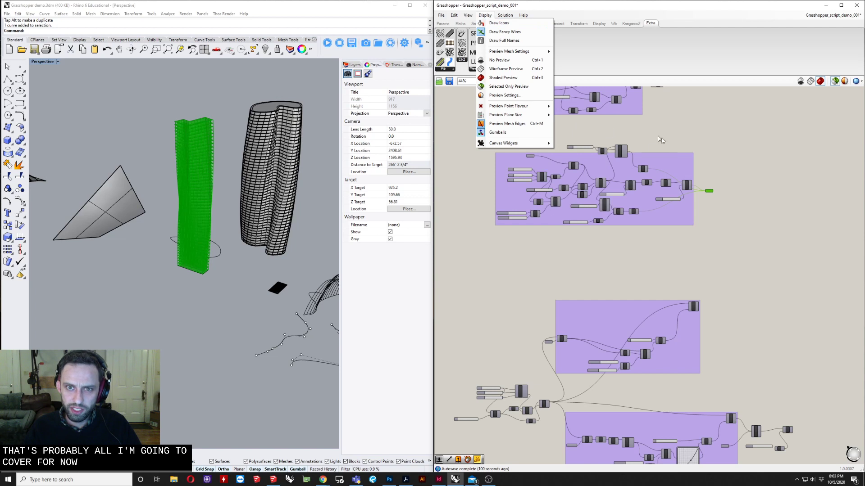
pyautogui.click(746, 137)
pyautogui.moveTo(591, 137); pyautogui.dragTo(639, 198, button='right')
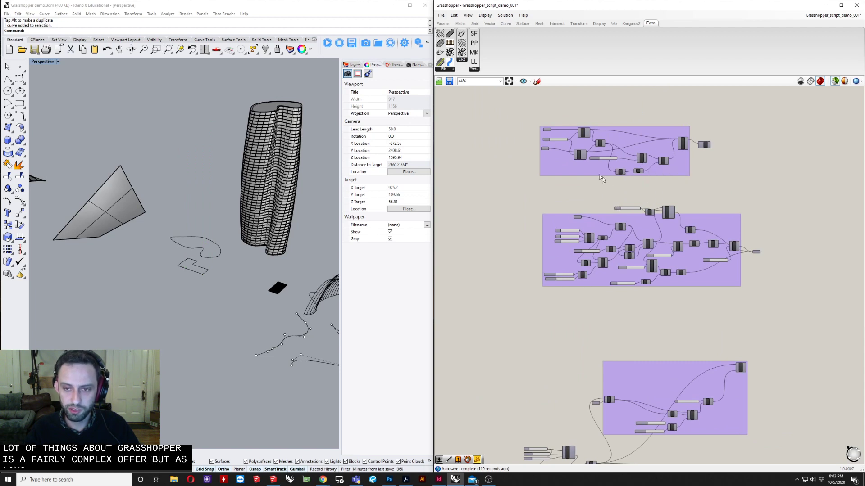
pyautogui.moveTo(565, 202); pyautogui.dragTo(538, 233, button='right')
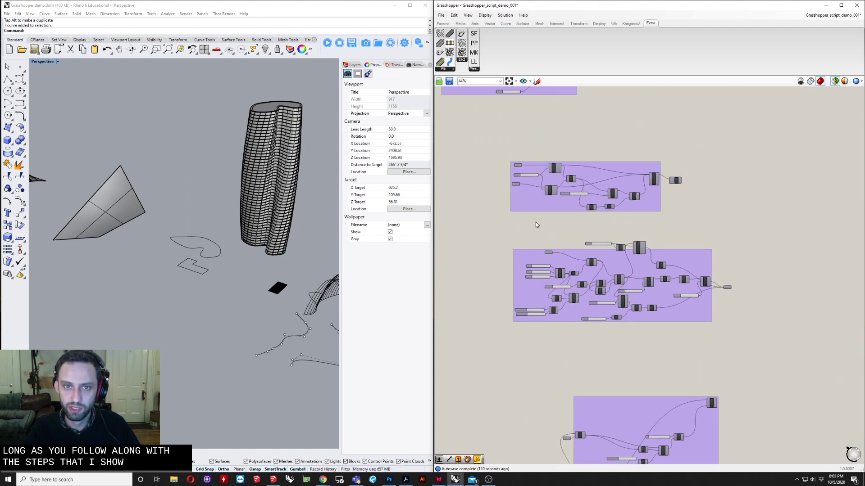
pyautogui.moveTo(463, 249); pyautogui.dragTo(470, 400, button='right')
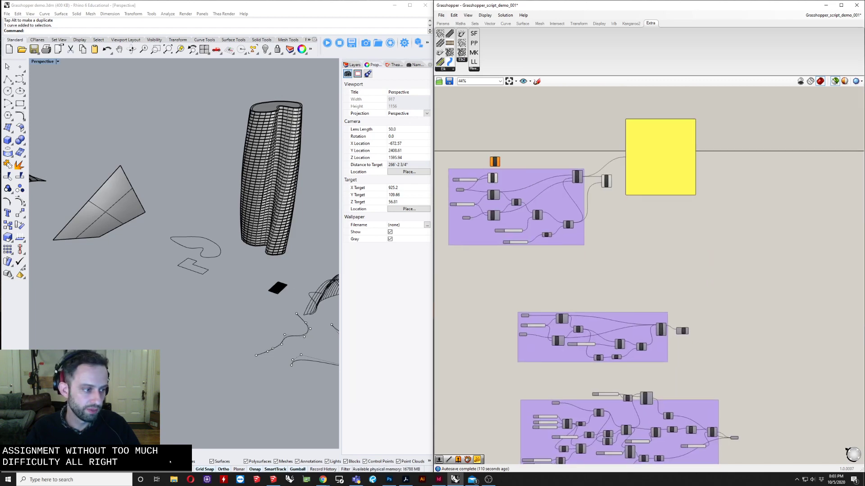